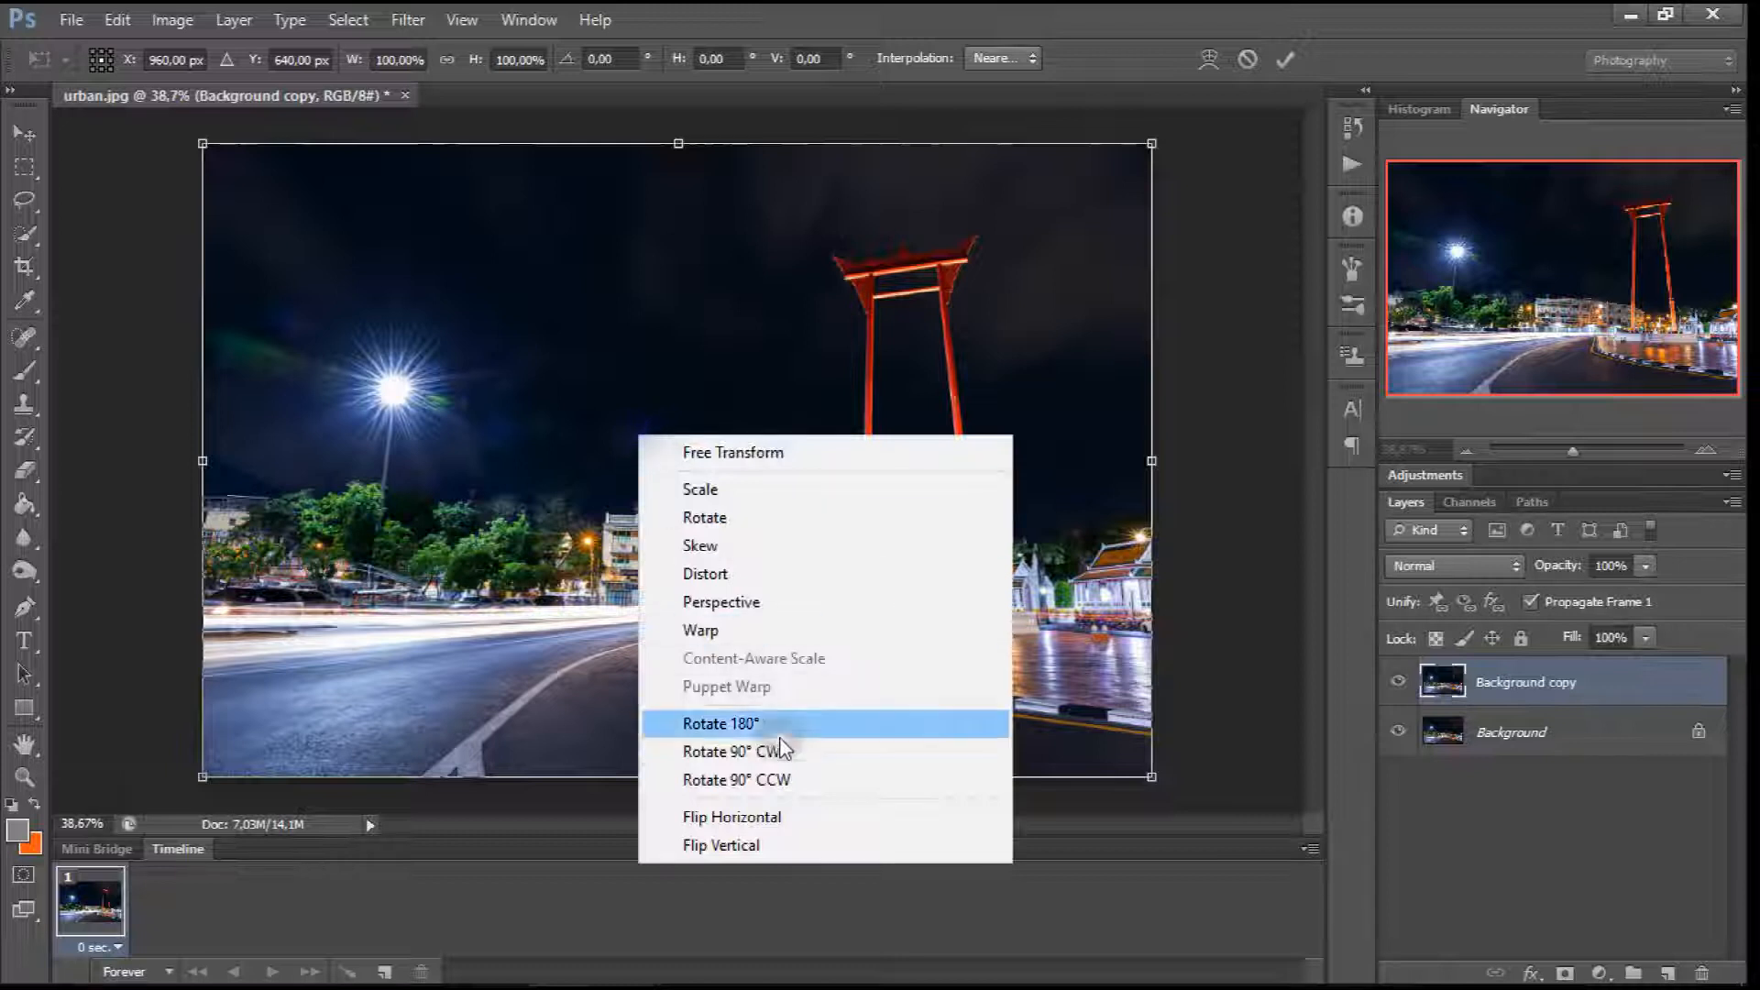
# Step: Flip the Background copy vertically, position it over the lower half as a road reflection, and blend it in Screen mode
pyautogui.click(799, 834)
pyautogui.moveTo(893, 439); pyautogui.dragTo(895, 727)
pyautogui.click(1457, 566)
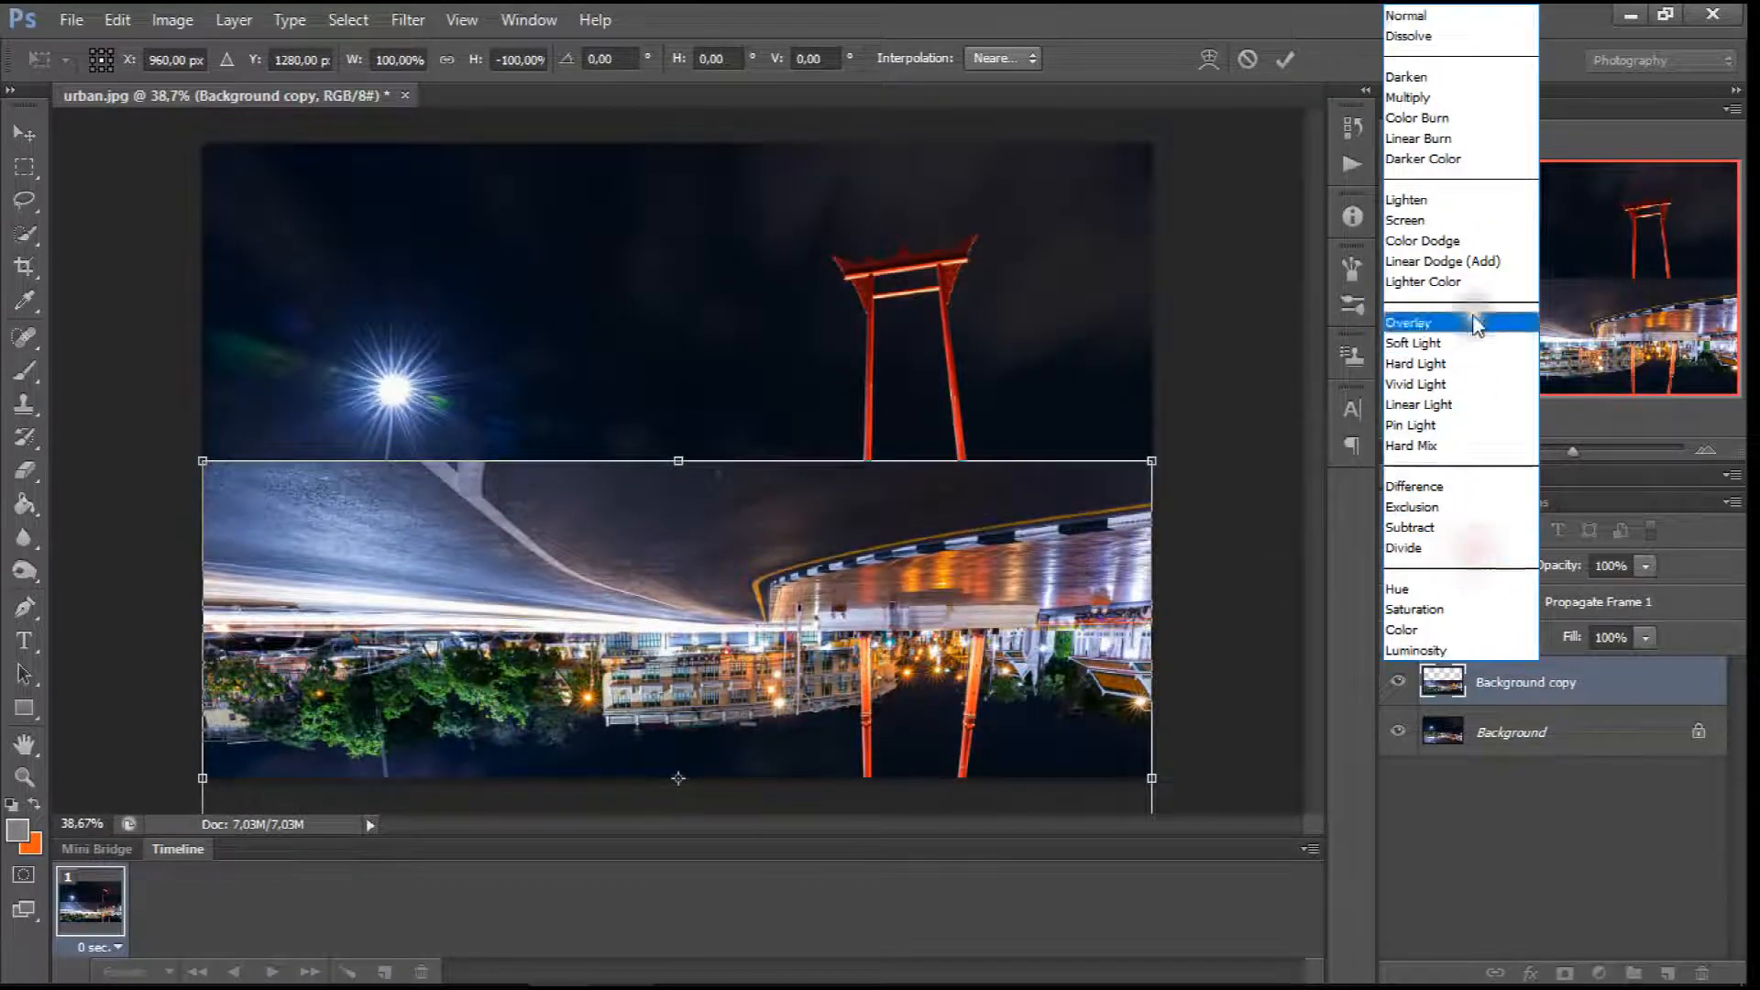
pyautogui.click(1465, 219)
pyautogui.moveTo(1026, 519)
pyautogui.mouseDown()
pyautogui.moveTo(1024, 552)
pyautogui.moveTo(1020, 526)
pyautogui.mouseUp()
pyautogui.click(1285, 60)
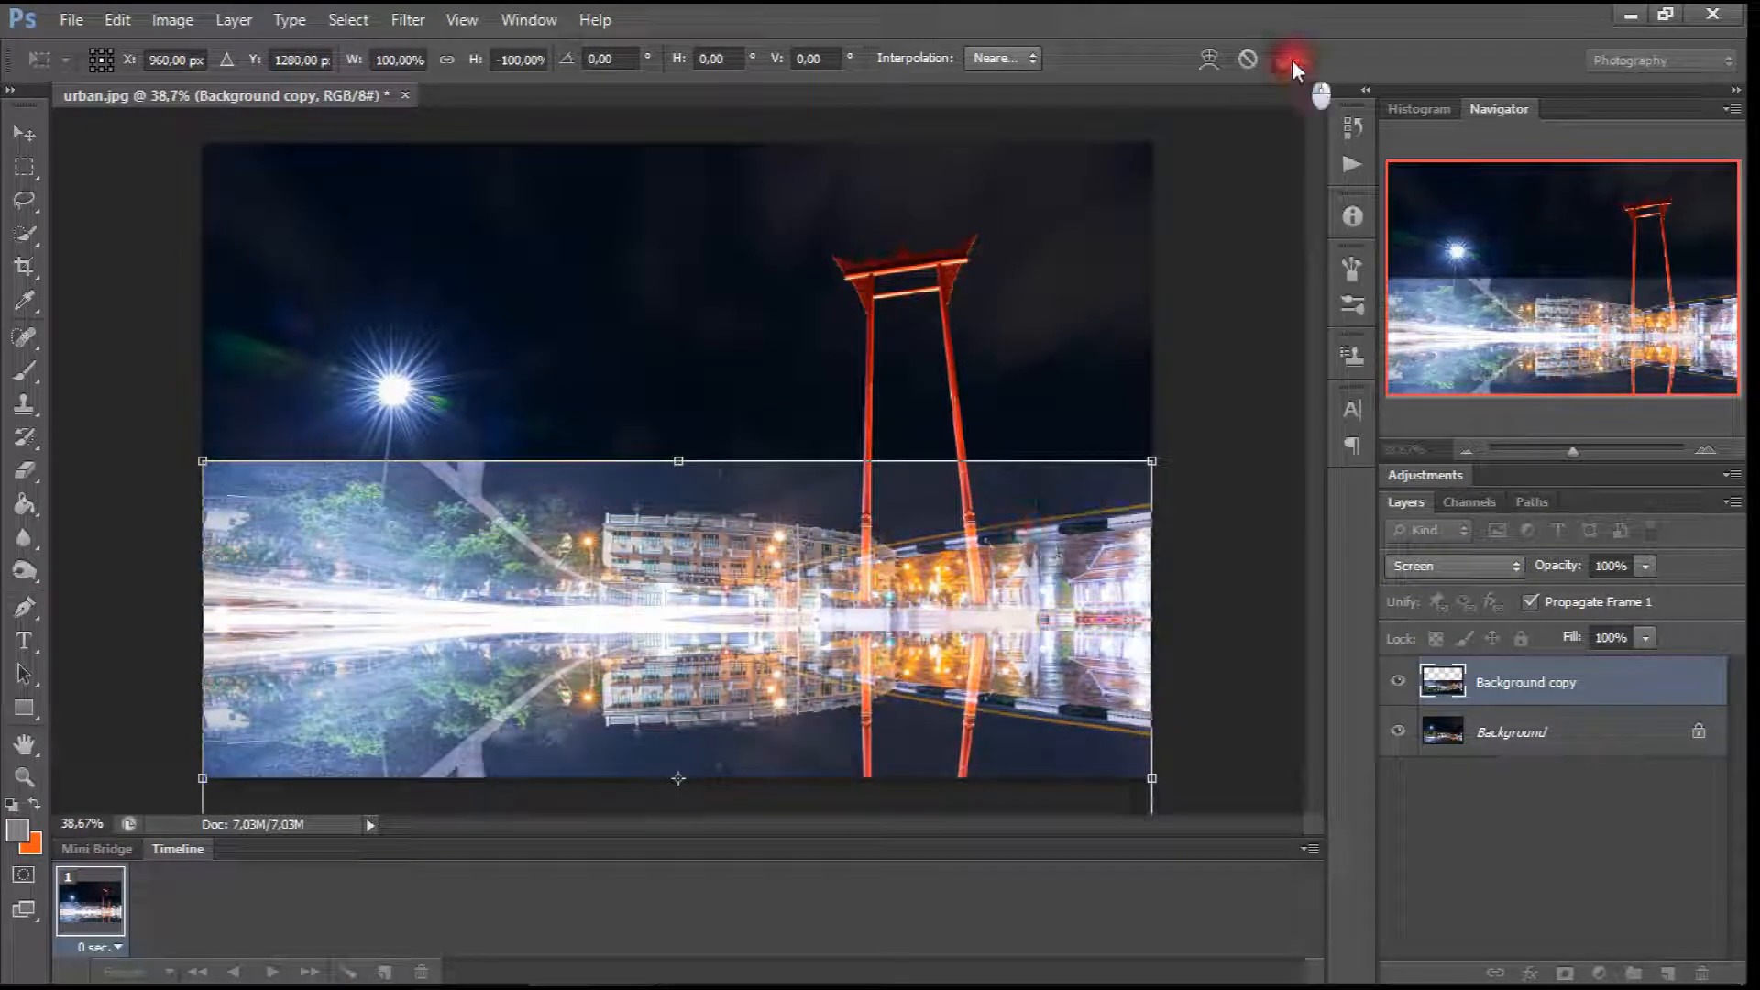
# Step: Darken the reflection copy with Levels, setting the black input to 50 and the midtone to 0.57
pyautogui.press('e')
pyautogui.click(195, 25)
pyautogui.moveTo(244, 82)
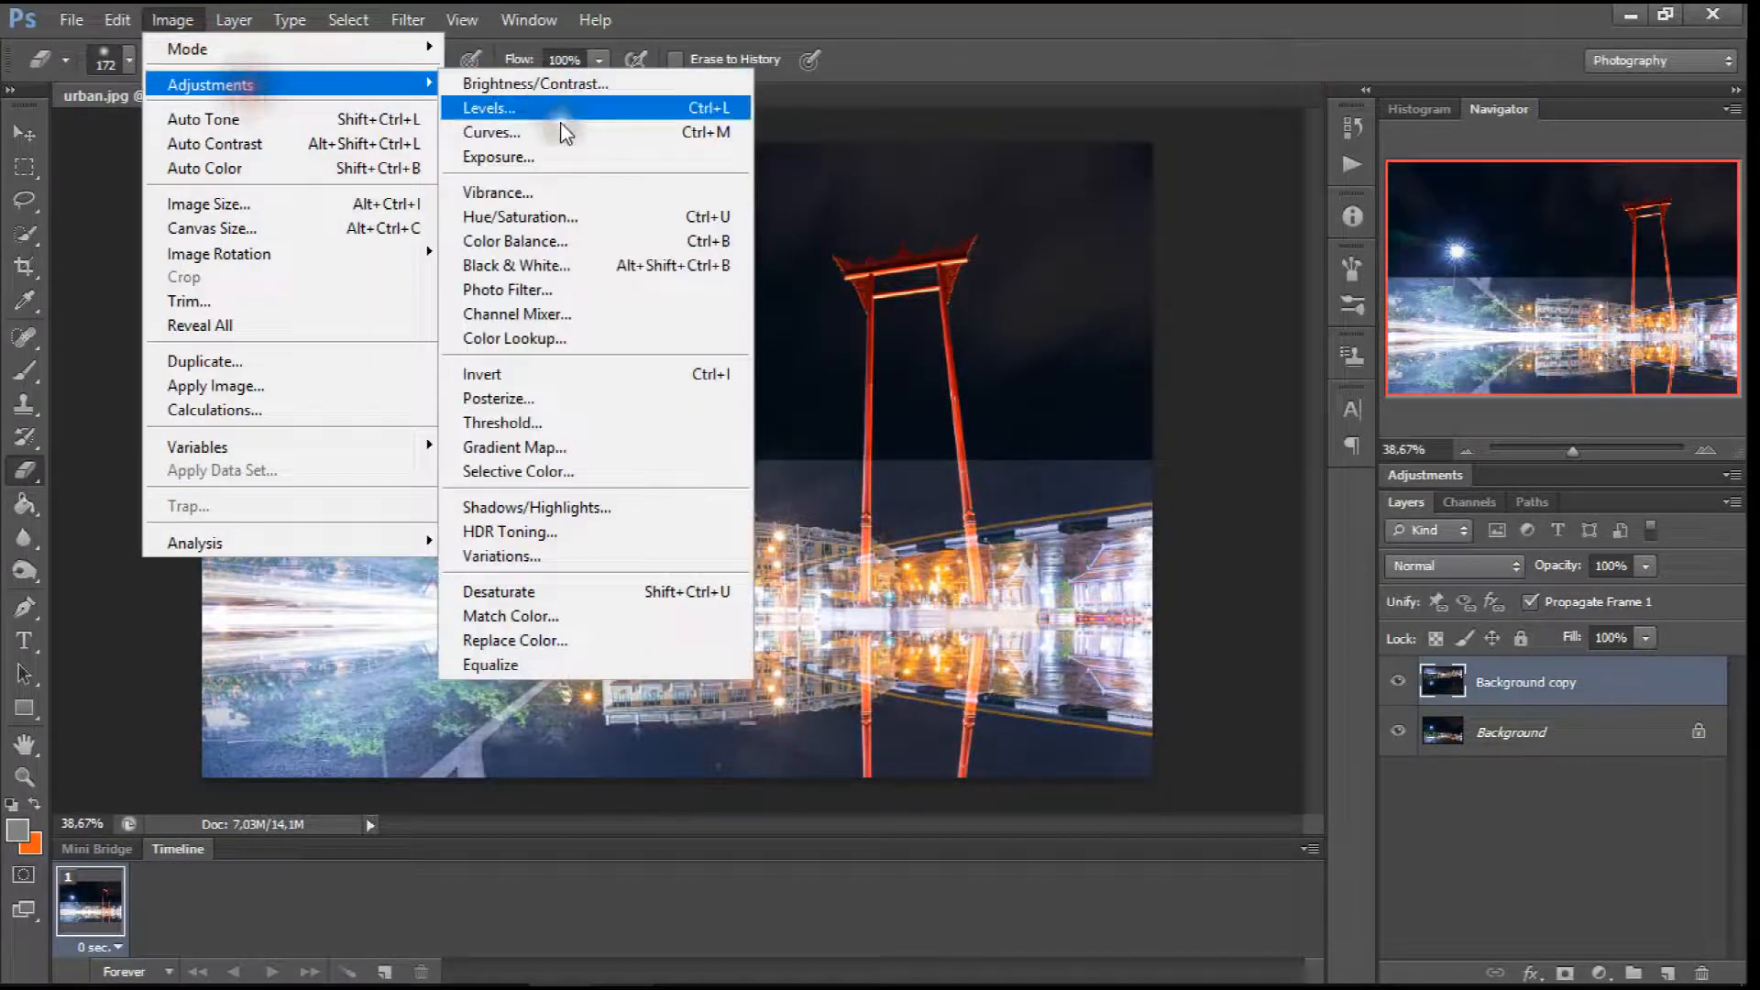
pyautogui.click(576, 108)
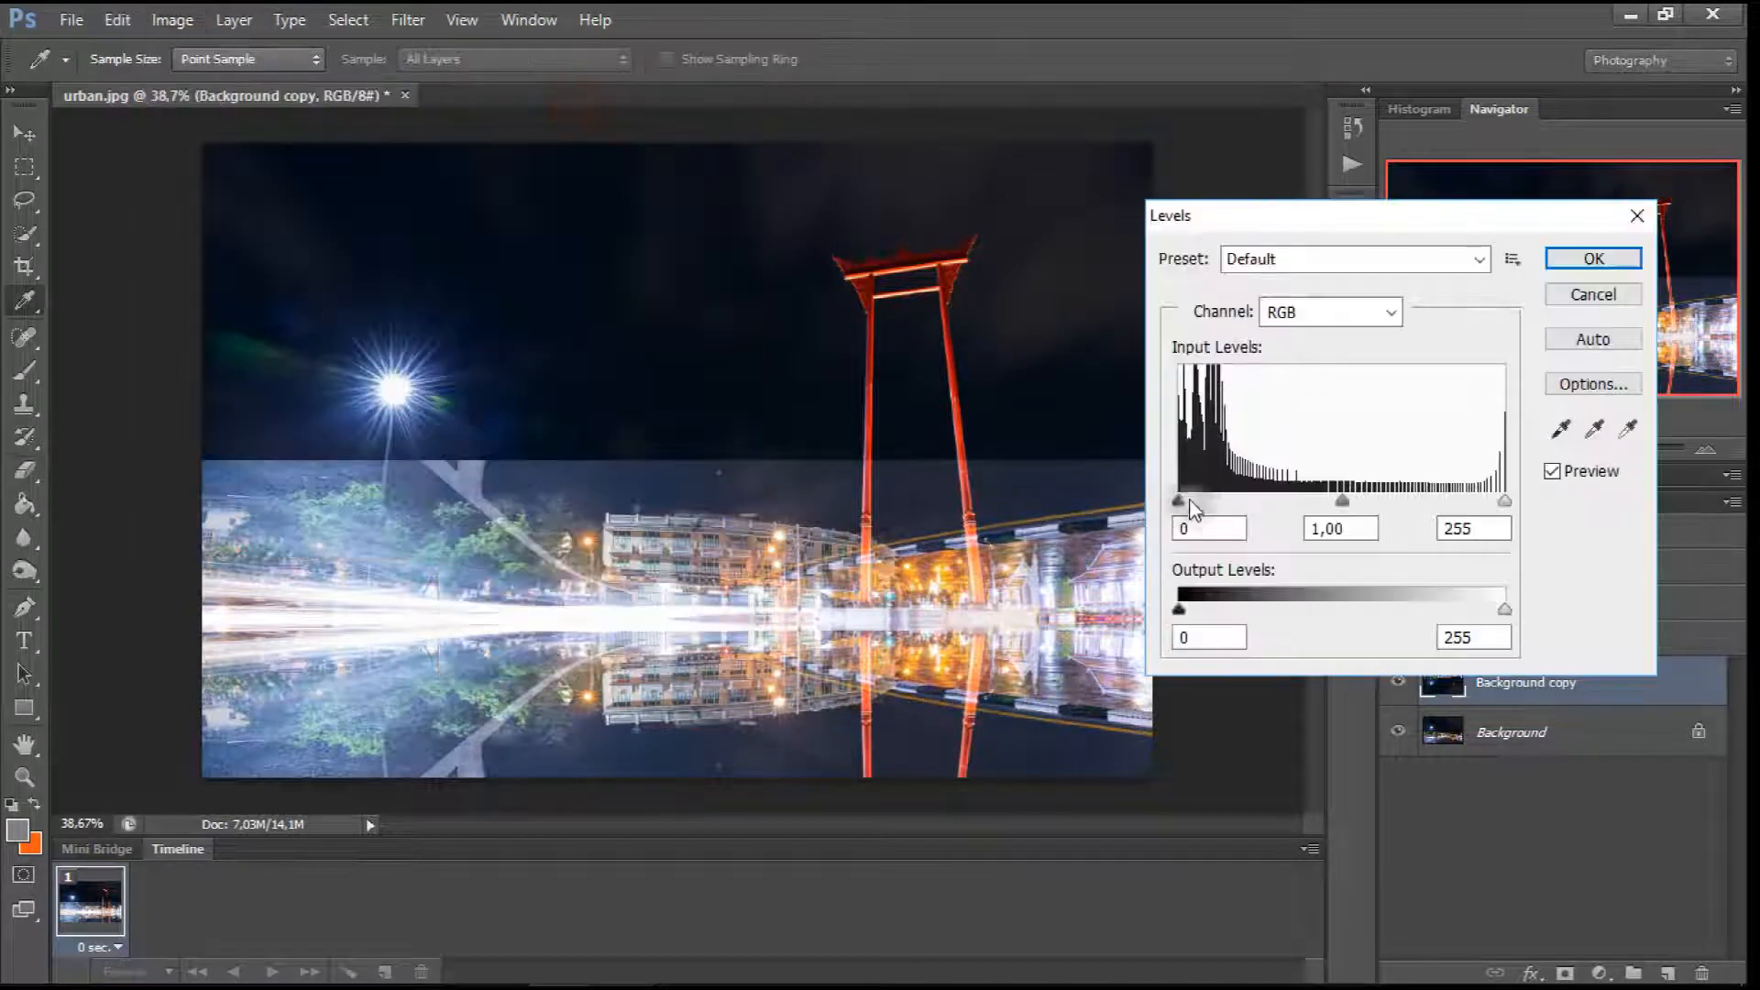
pyautogui.moveTo(1199, 502); pyautogui.dragTo(1439, 498)
pyautogui.moveTo(1286, 501)
pyautogui.mouseDown()
pyautogui.moveTo(1307, 495)
pyautogui.moveTo(1249, 496)
pyautogui.mouseUp()
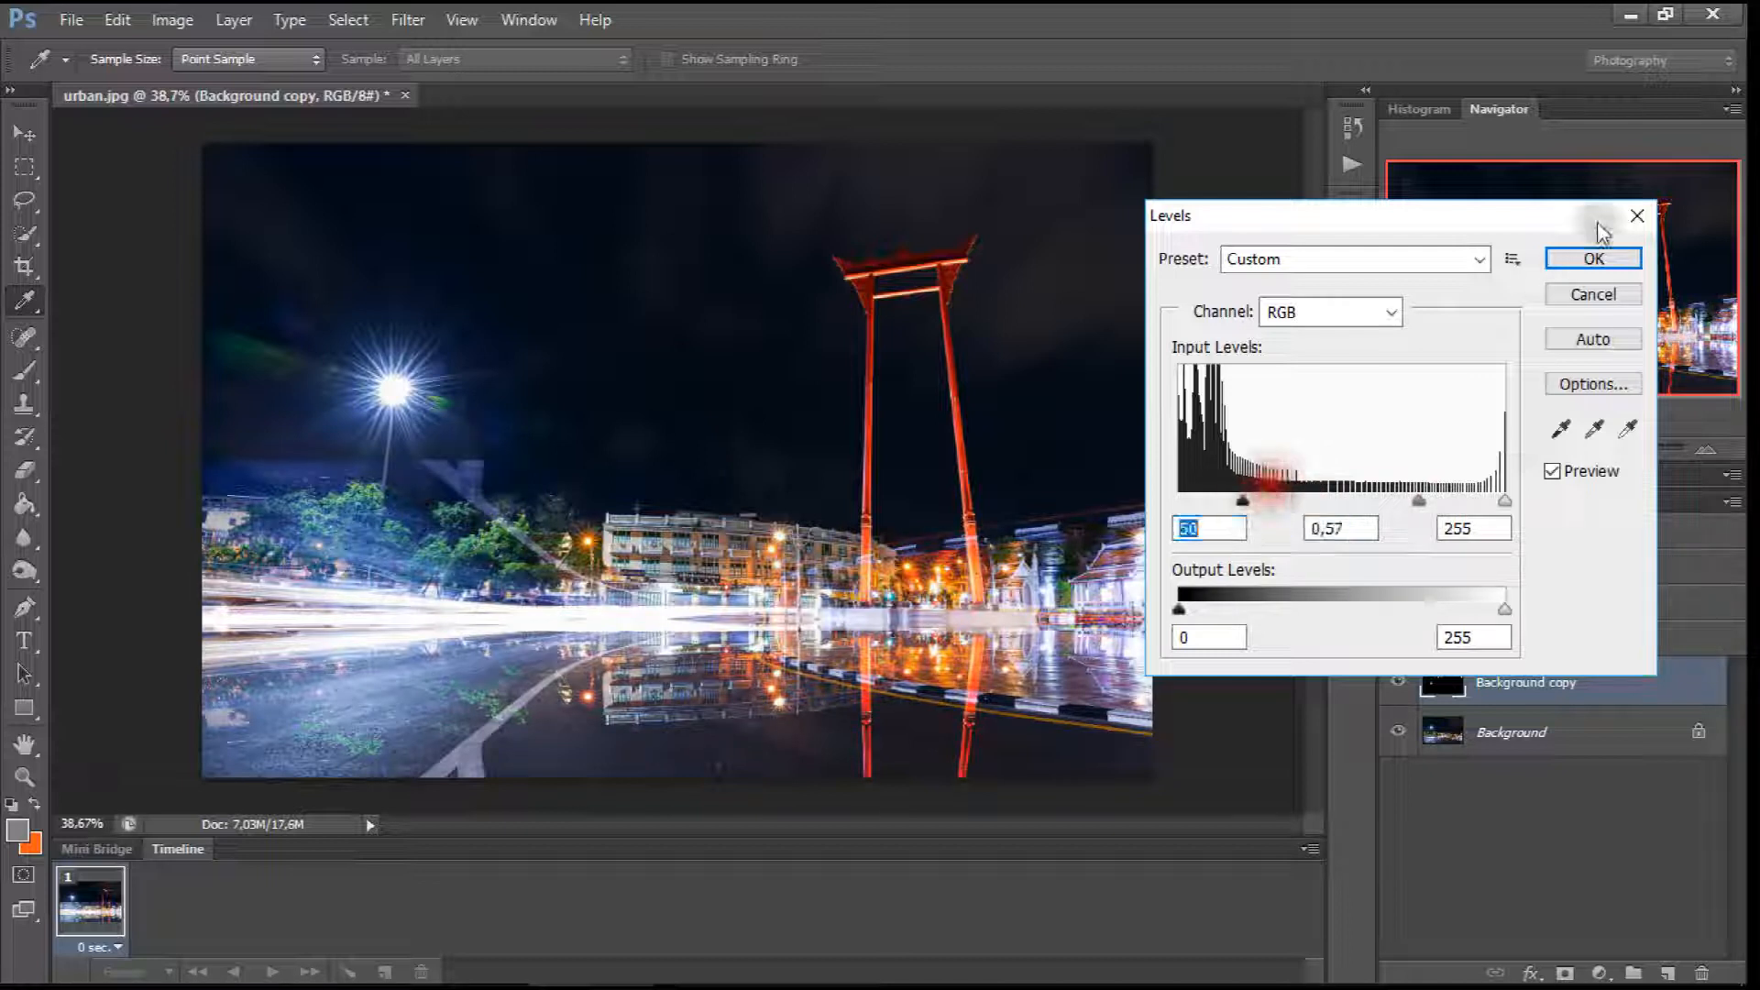
pyautogui.click(1593, 259)
# Step: Erase the parts of the reflection copy that overlap the sky, trees and buildings above the road
pyautogui.press('e')
pyautogui.moveTo(183, 463)
pyautogui.mouseDown()
pyautogui.moveTo(491, 477)
pyautogui.moveTo(316, 485)
pyautogui.moveTo(245, 552)
pyautogui.moveTo(446, 548)
pyautogui.moveTo(532, 499)
pyautogui.moveTo(572, 520)
pyautogui.moveTo(430, 514)
pyautogui.moveTo(552, 567)
pyautogui.moveTo(211, 584)
pyautogui.moveTo(785, 580)
pyautogui.moveTo(1113, 533)
pyautogui.moveTo(1138, 534)
pyautogui.moveTo(956, 557)
pyautogui.moveTo(1033, 580)
pyautogui.moveTo(1178, 581)
pyautogui.moveTo(957, 543)
pyautogui.moveTo(1172, 551)
pyautogui.moveTo(867, 555)
pyautogui.moveTo(191, 489)
pyautogui.moveTo(410, 532)
pyautogui.mouseUp()
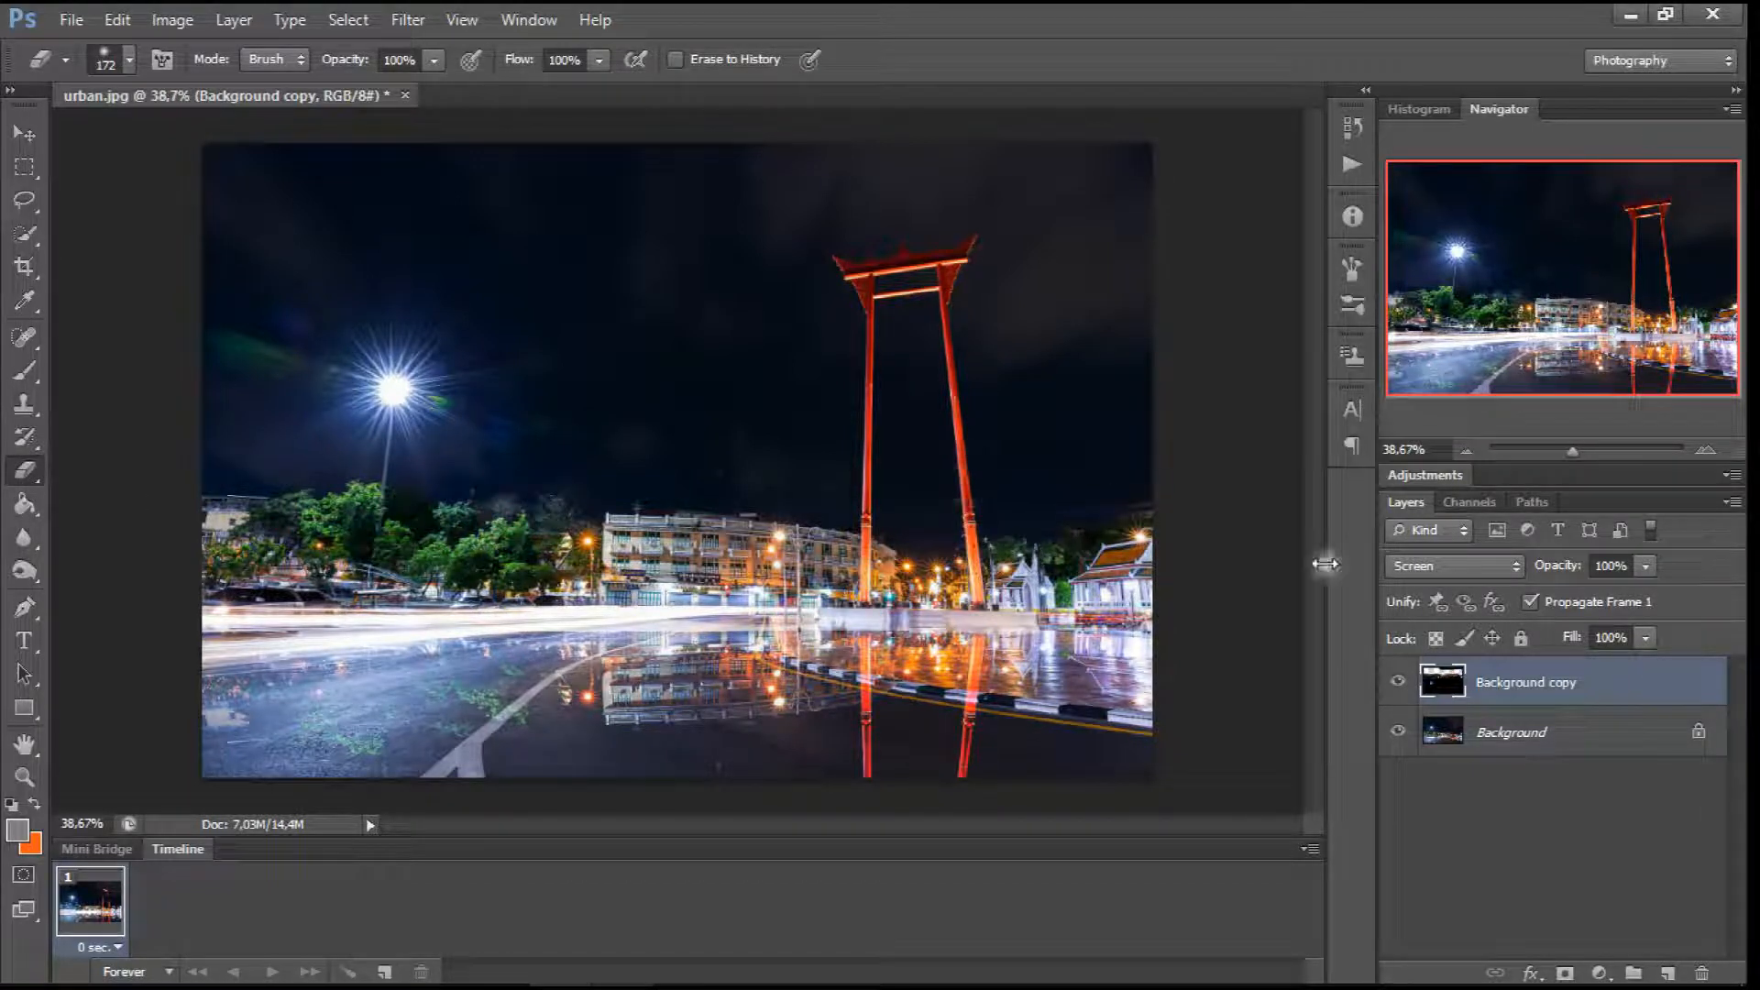
# Step: Add a new layer above the reflection and fill it with mid-grey using the Paint Bucket
pyautogui.click(1684, 972)
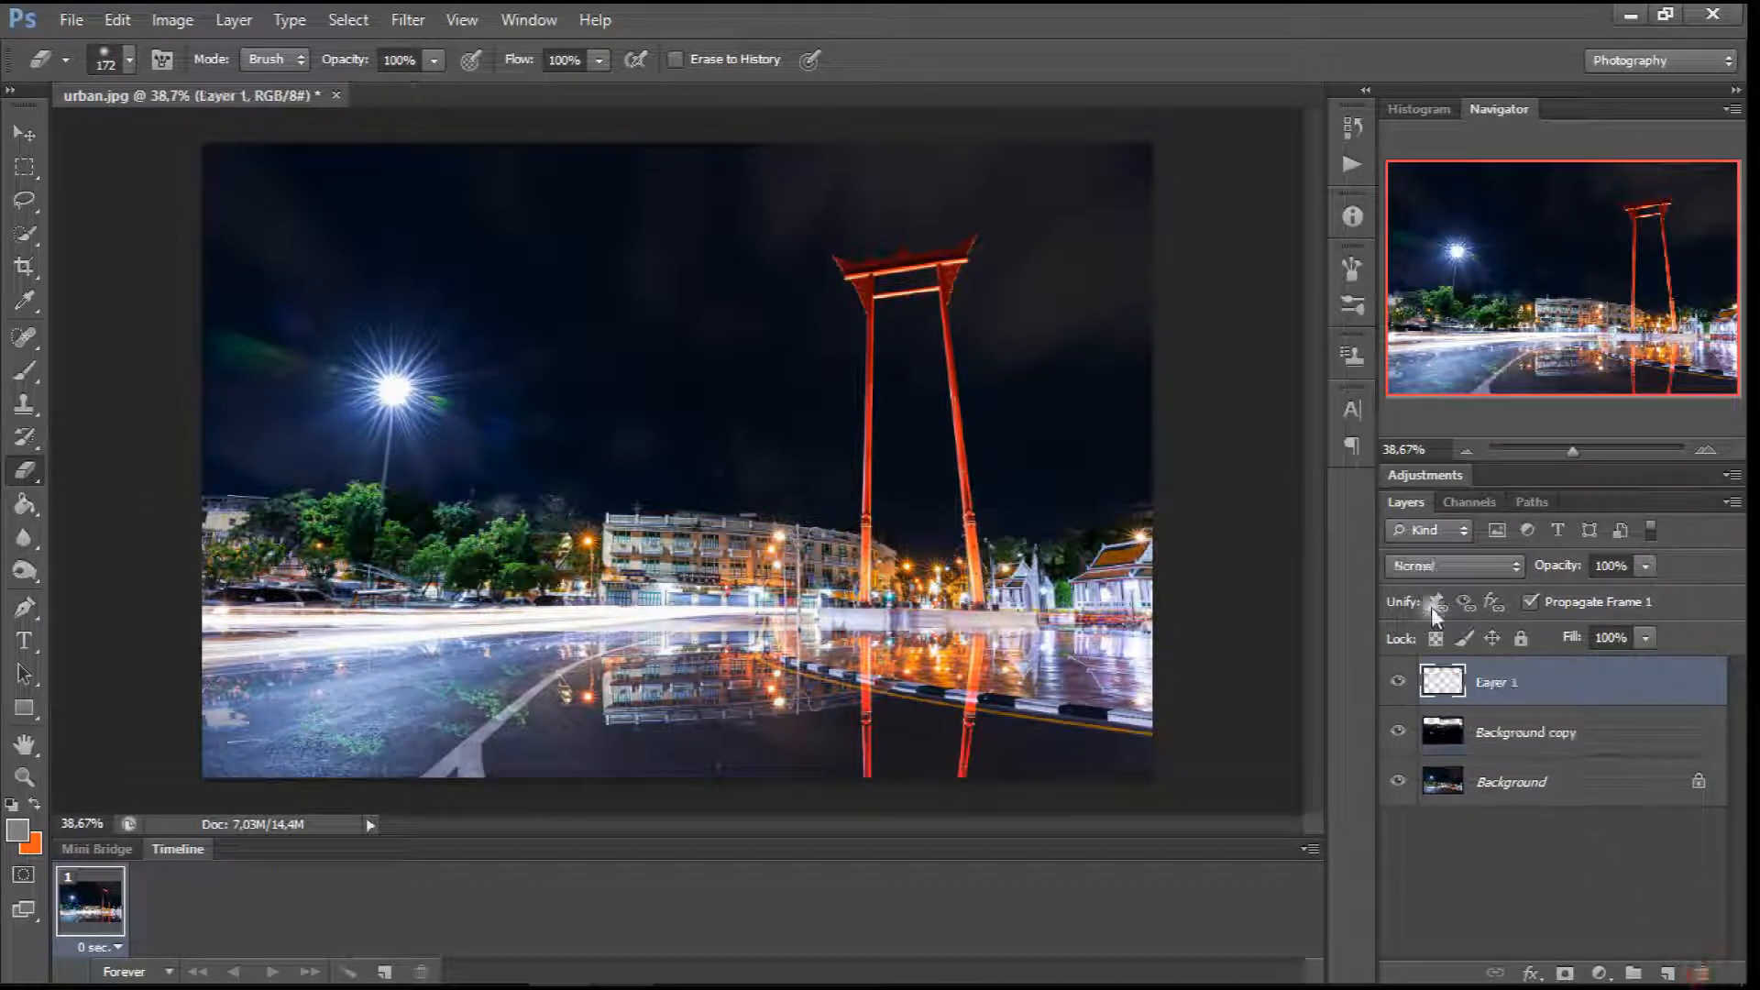
pyautogui.click(403, 14)
pyautogui.click(635, 13)
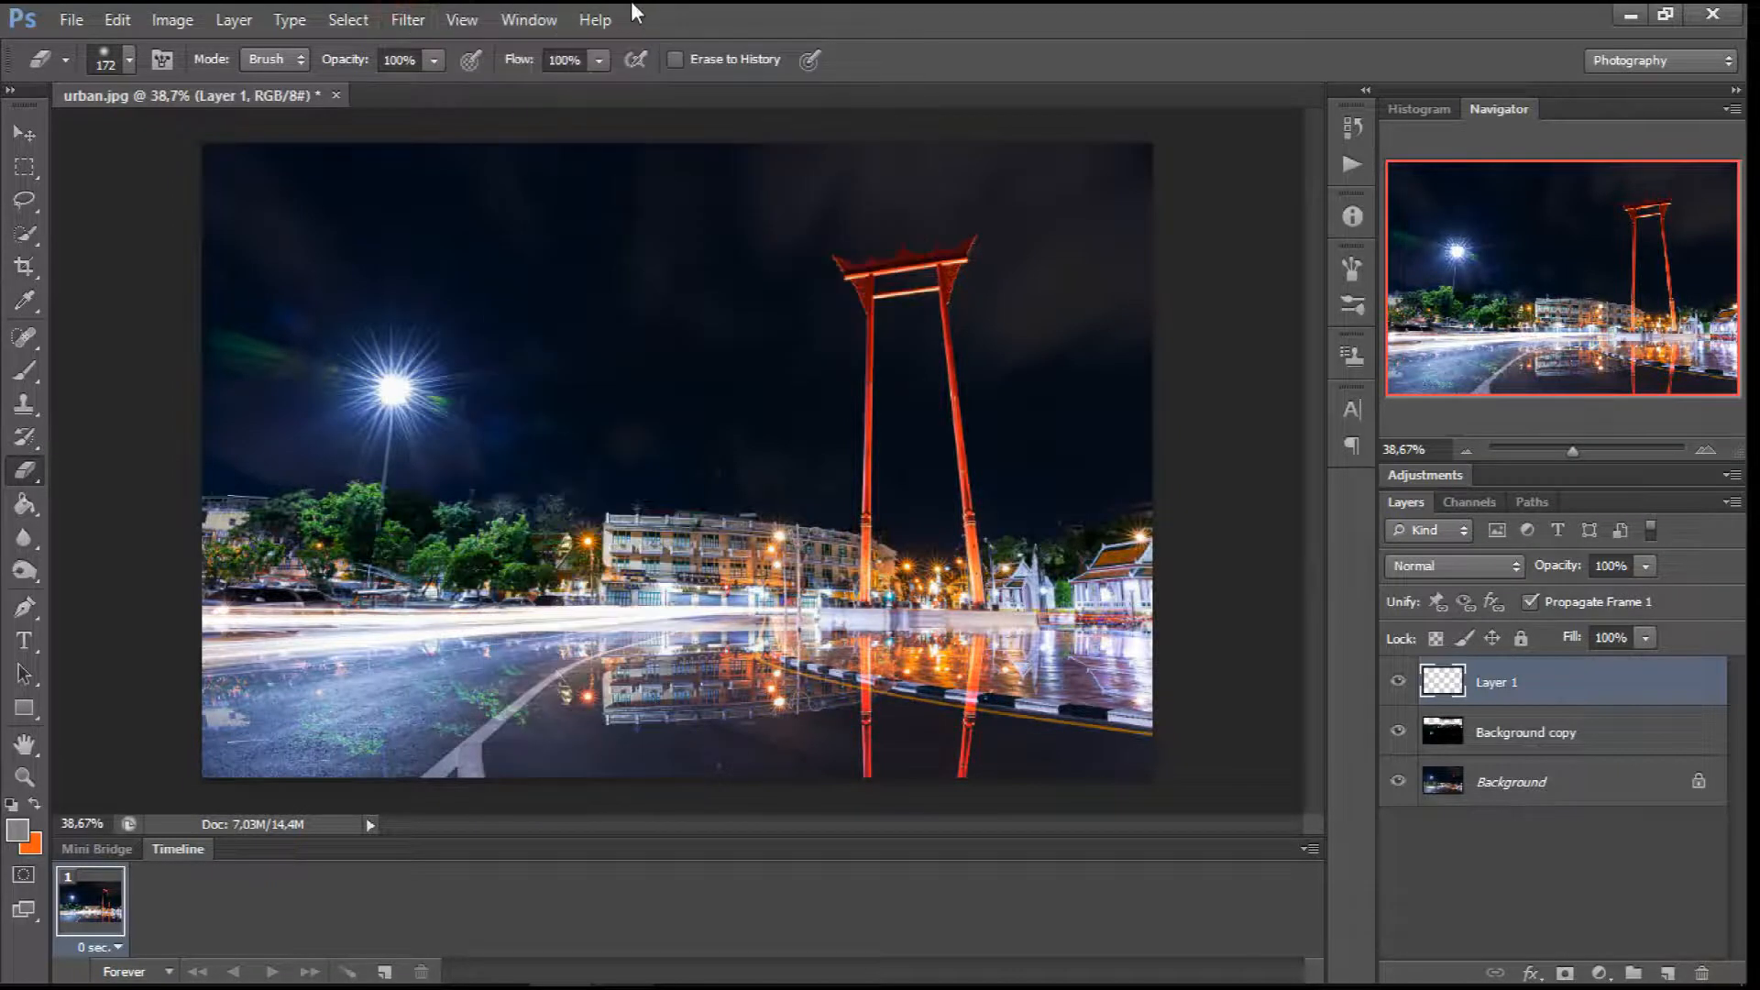
pyautogui.click(18, 829)
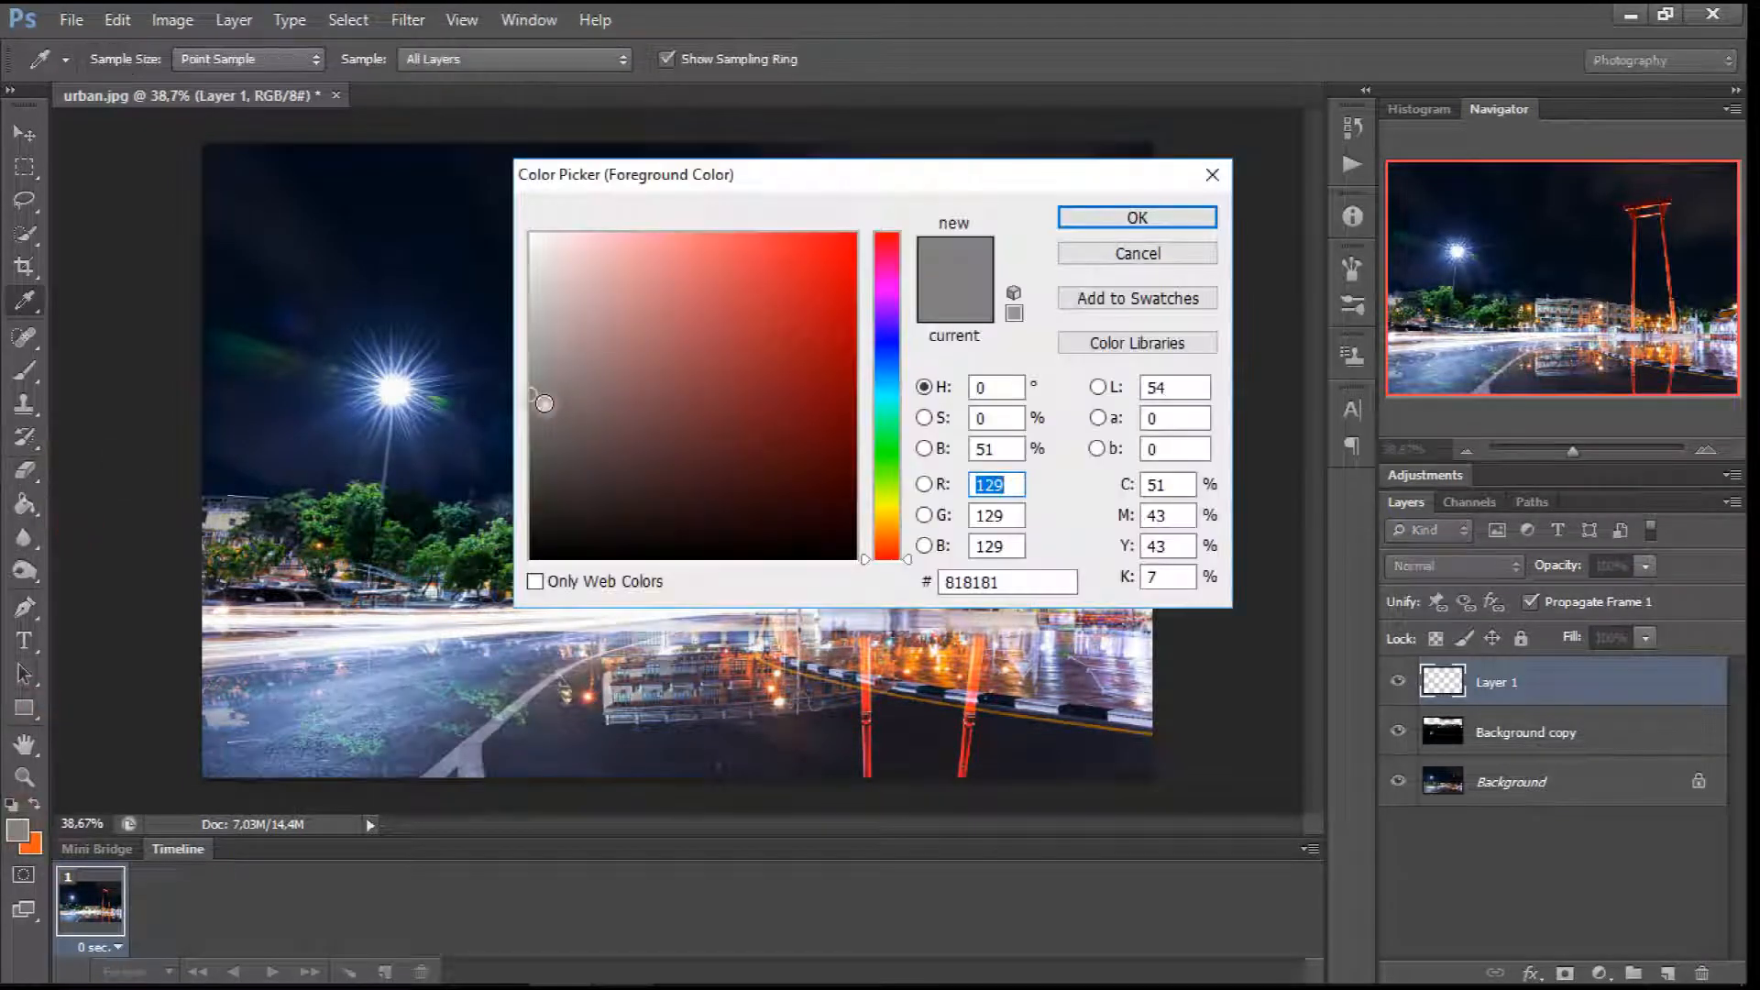
pyautogui.click(545, 404)
pyautogui.click(1100, 218)
pyautogui.press('e')
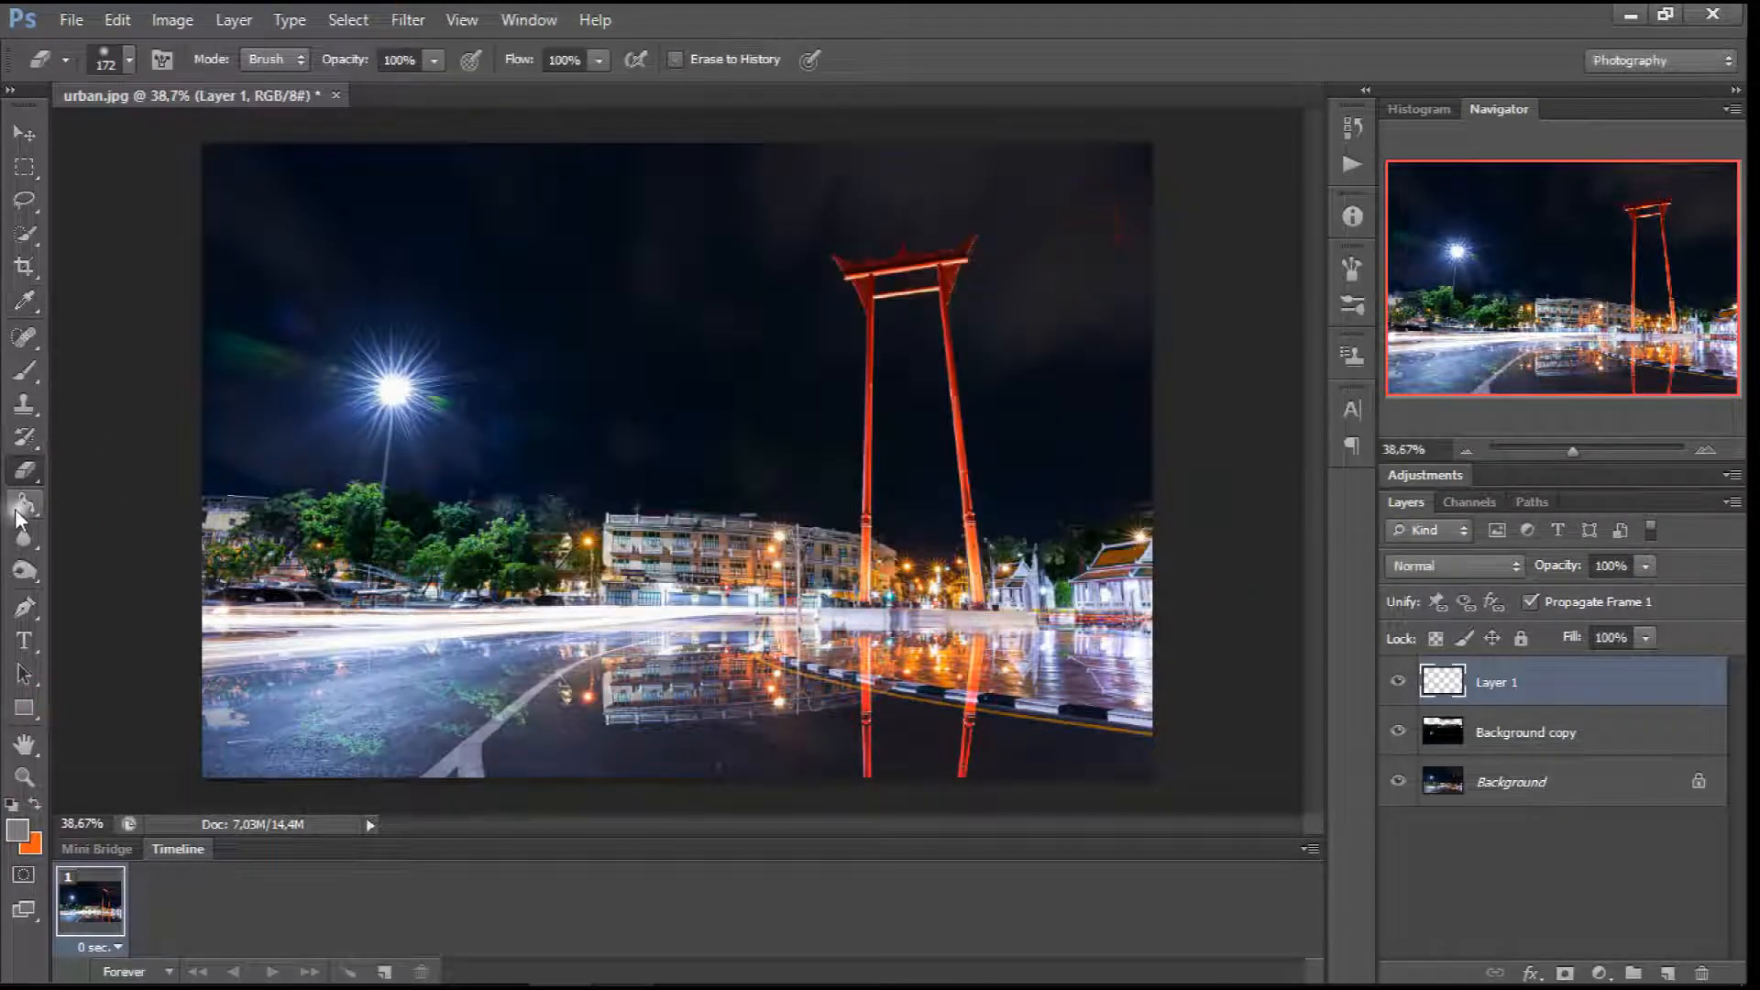
pyautogui.click(24, 506)
pyautogui.click(477, 539)
# Step: Apply the Smudge Stick filter to the grey layer with Stroke Length 0, Highlight Area 8 and Intensity 10
pyautogui.click(406, 19)
pyautogui.click(464, 110)
pyautogui.moveTo(812, 484); pyautogui.dragTo(793, 401)
pyautogui.click(1514, 266)
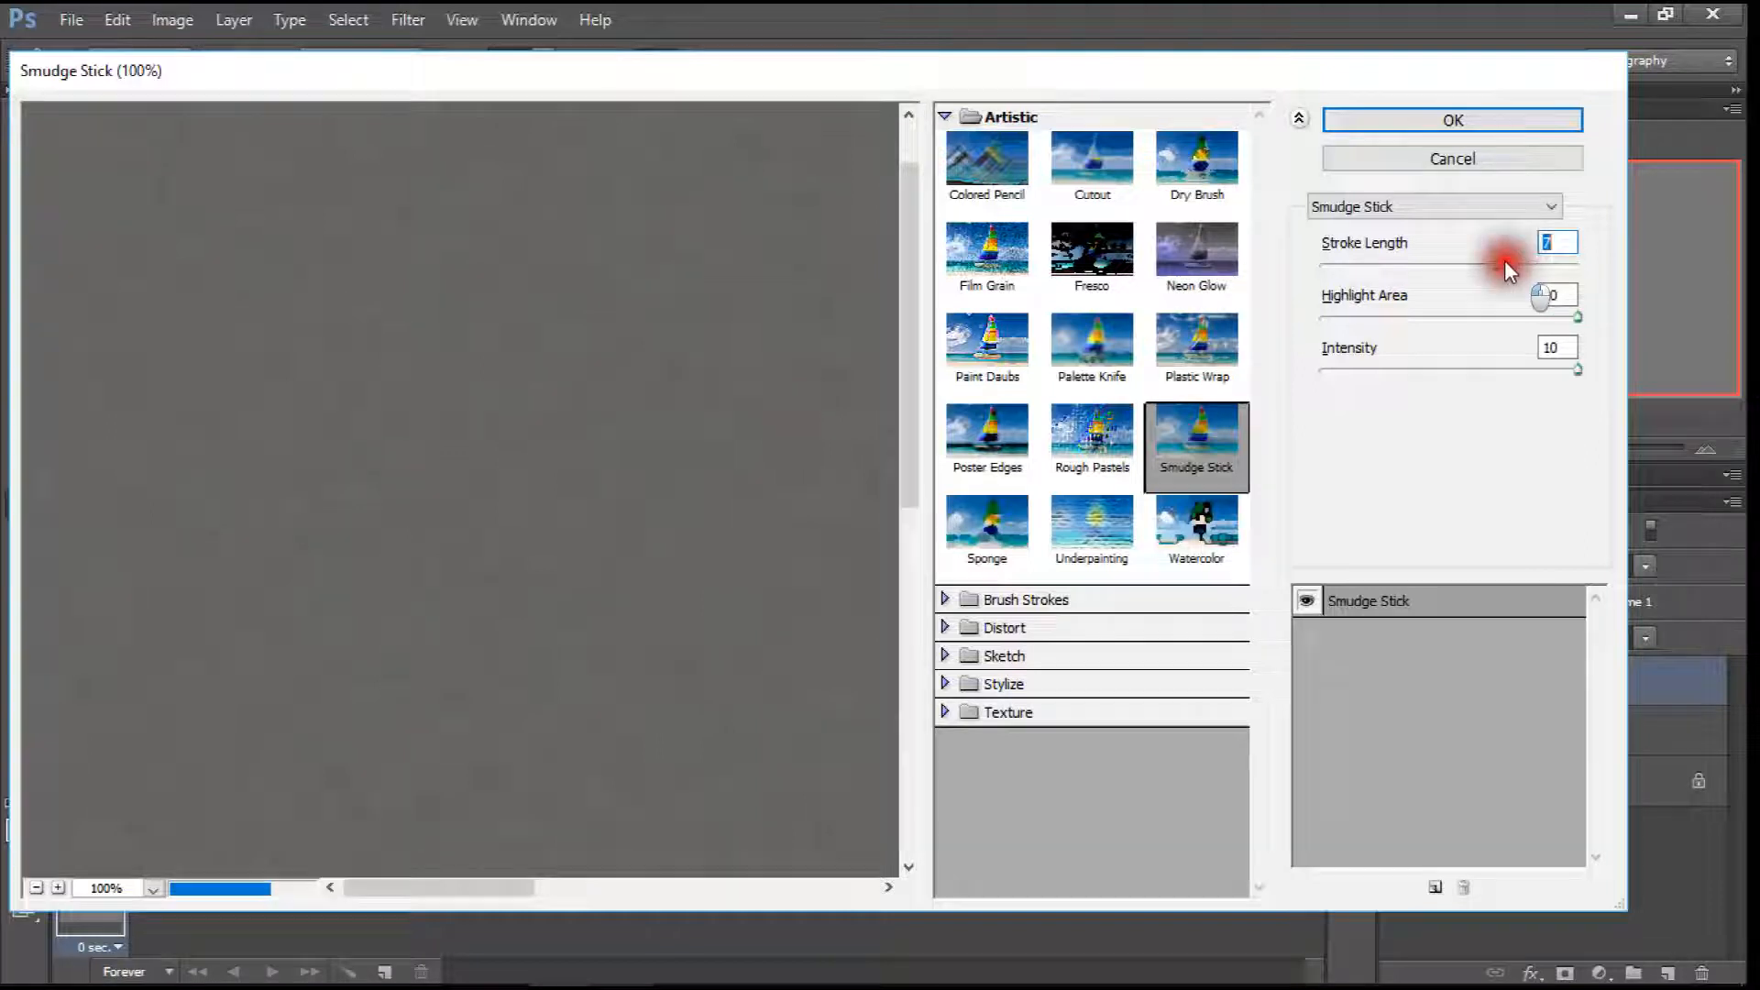
pyautogui.moveTo(1405, 262)
pyautogui.mouseDown()
pyautogui.moveTo(1389, 260)
pyautogui.moveTo(1476, 257)
pyautogui.moveTo(1321, 245)
pyautogui.mouseUp()
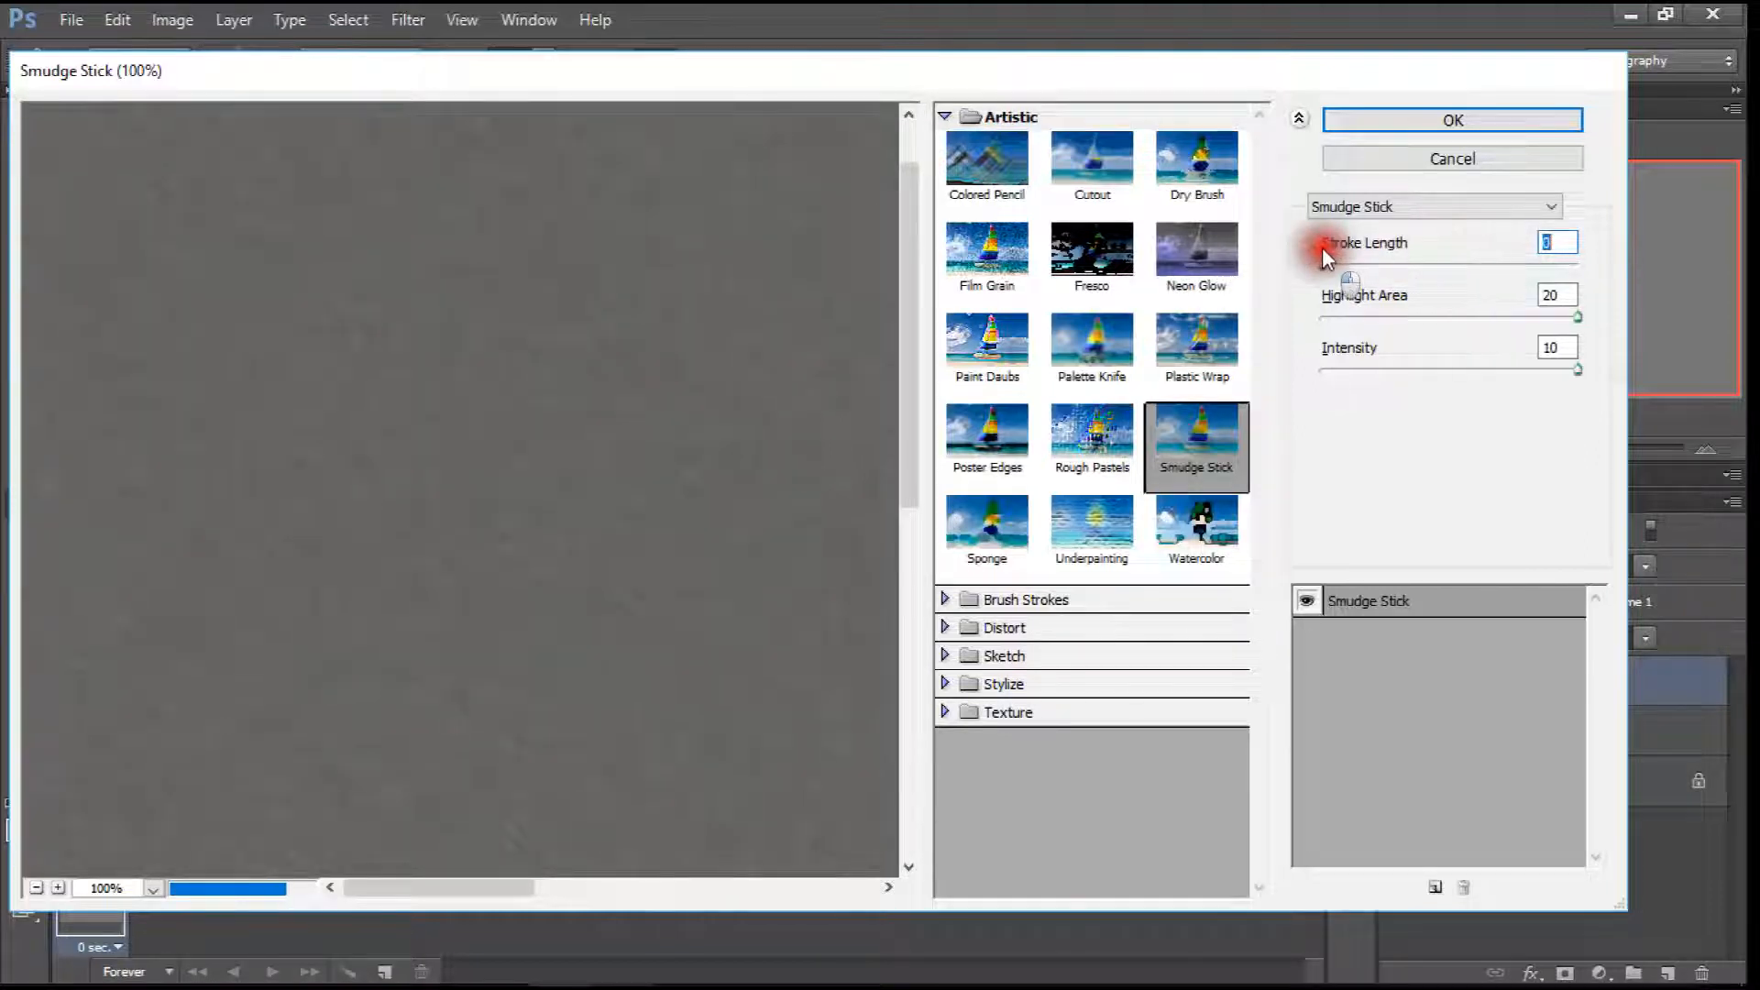
pyautogui.click(1542, 317)
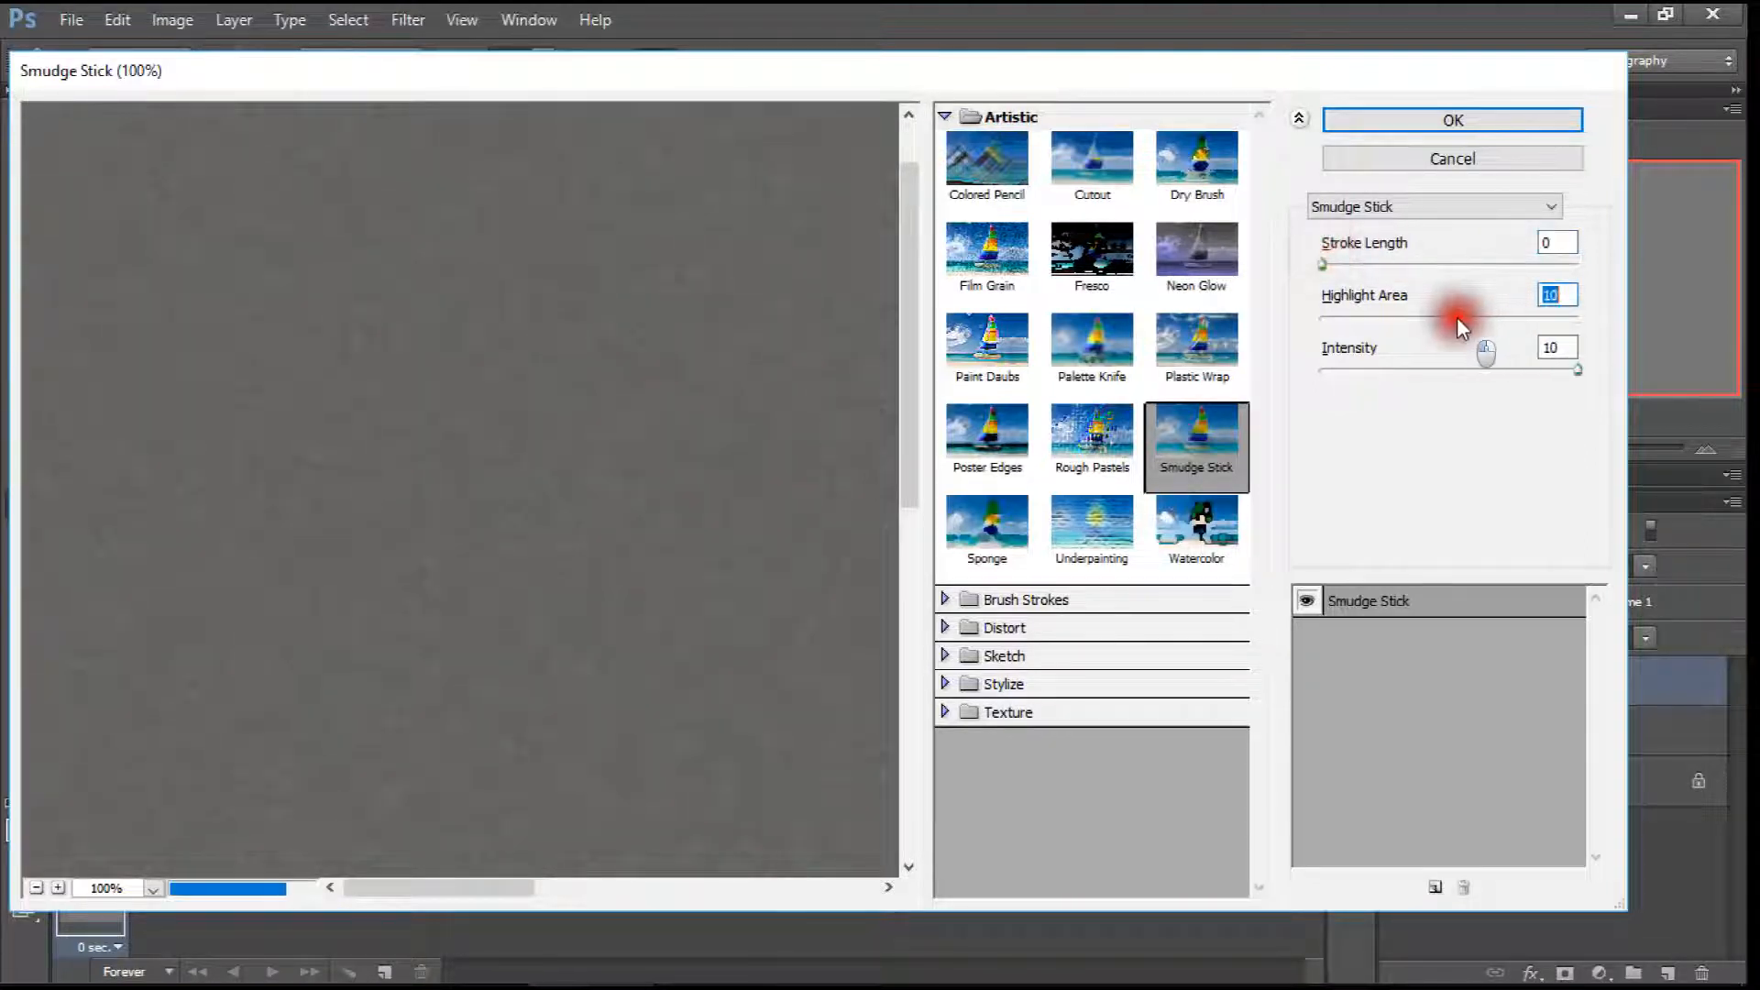
pyautogui.click(1450, 120)
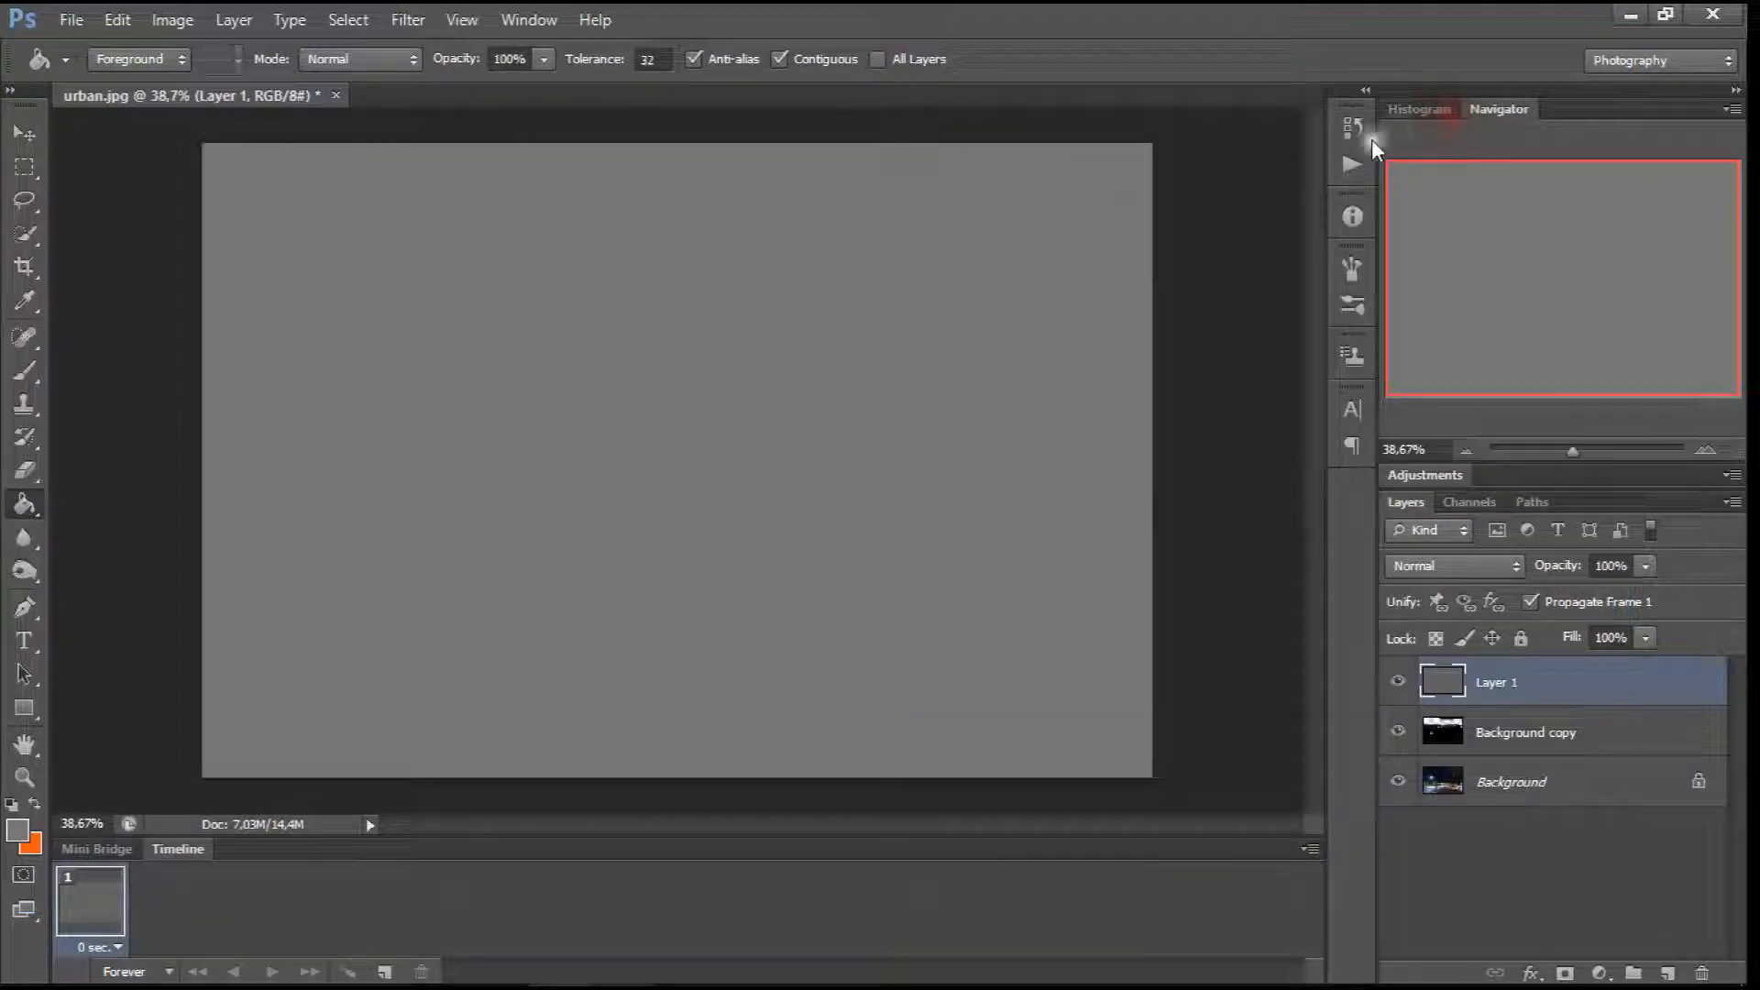
# Step: Enlarge the grey texture layer beyond the canvas edges, to about 131% width and 150% height
pyautogui.click(1493, 566)
pyautogui.click(1285, 623)
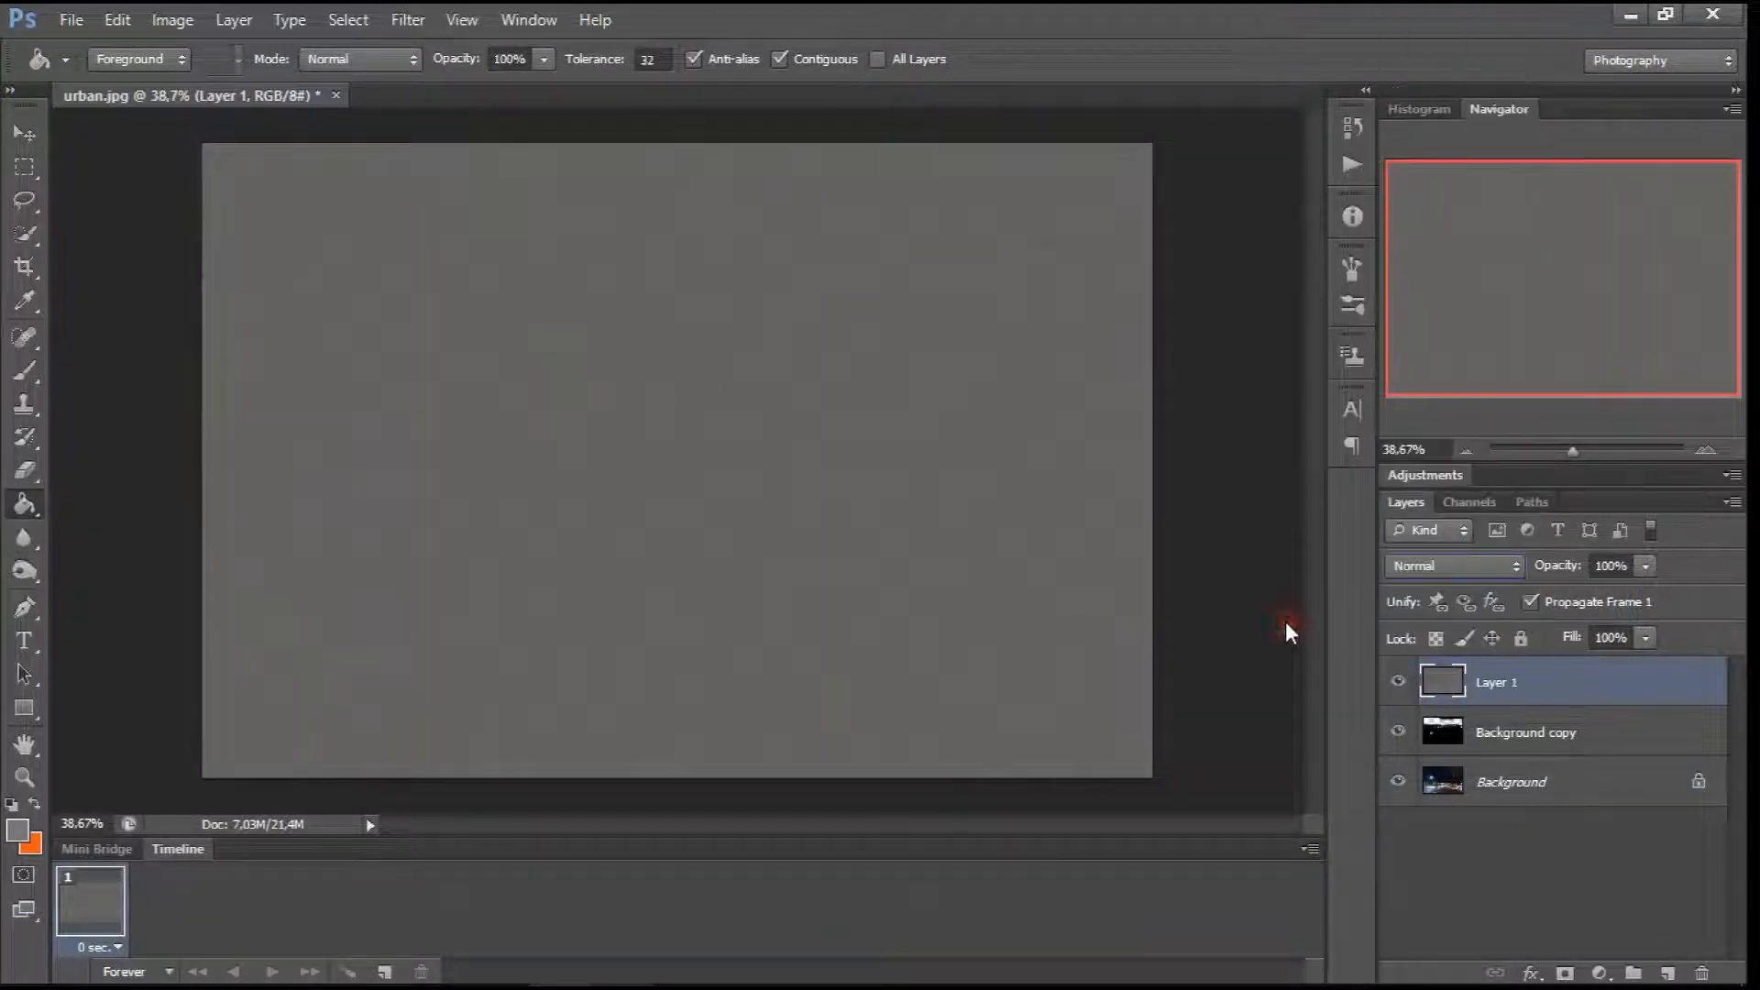
pyautogui.hotkey('ctrl', 't')
pyautogui.moveTo(541, 291); pyautogui.dragTo(688, 561)
pyautogui.moveTo(348, 413); pyautogui.dragTo(27, 78)
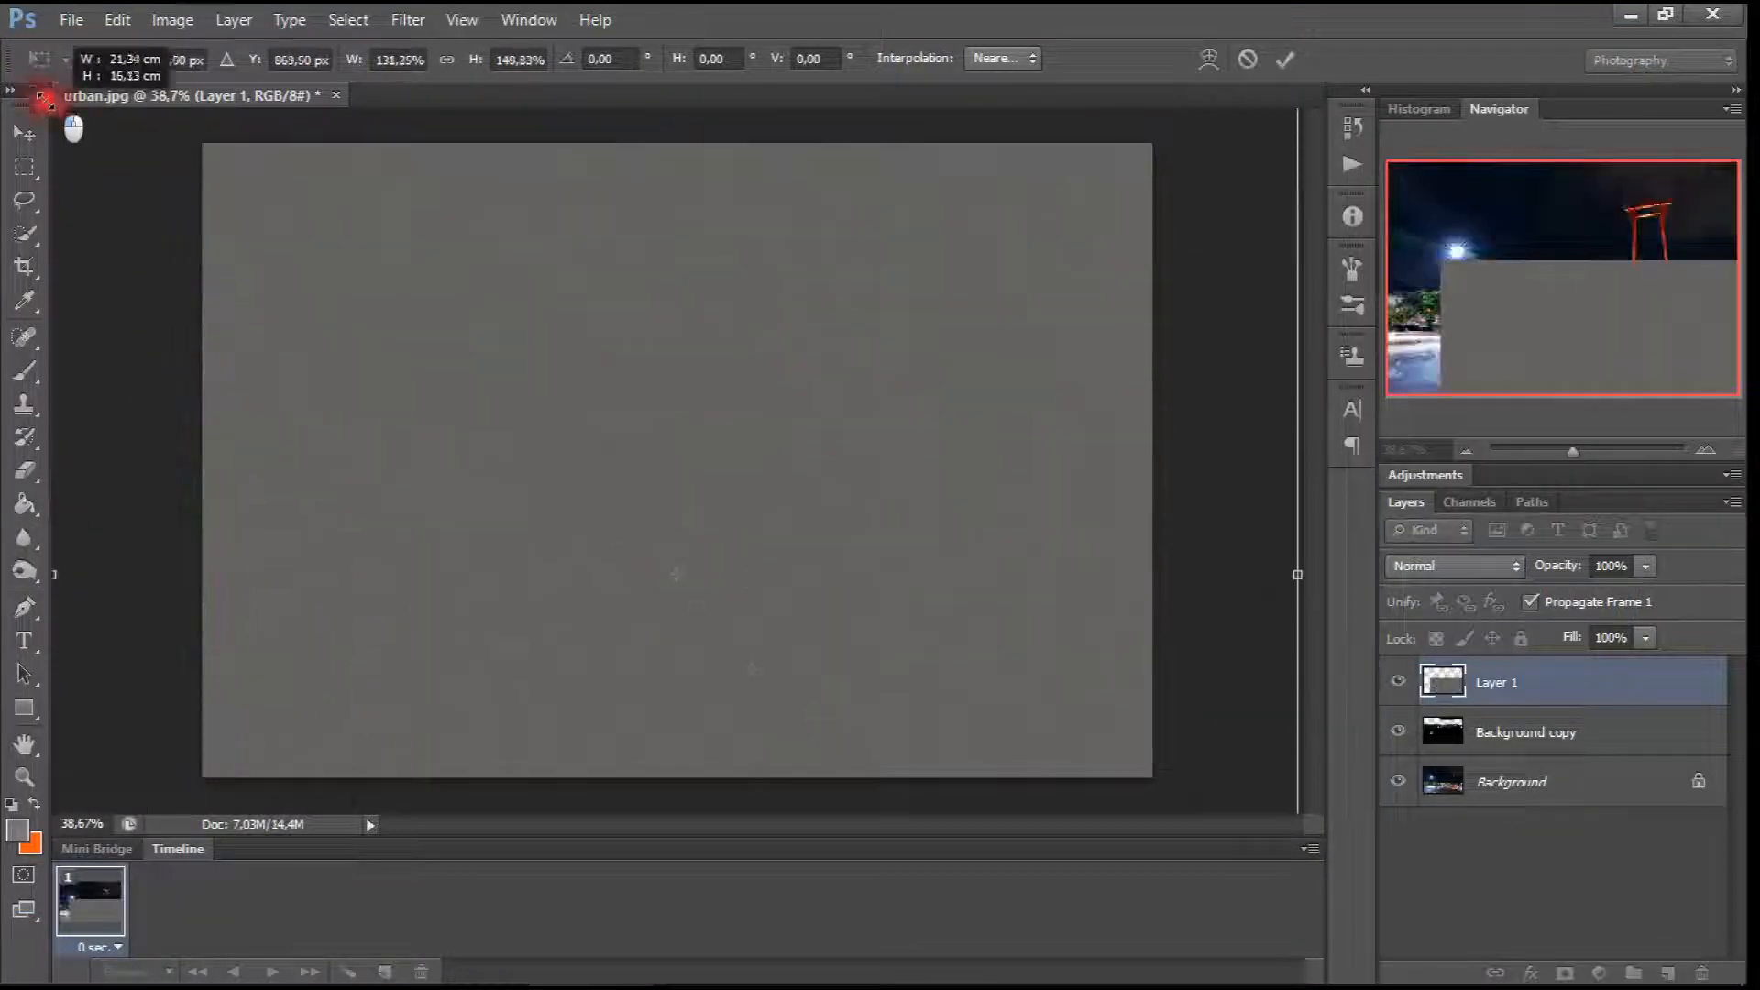
pyautogui.click(1287, 59)
# Step: Blend the grey texture layer in Screen mode and darken it with Levels using a black input of about 94
pyautogui.click(1499, 563)
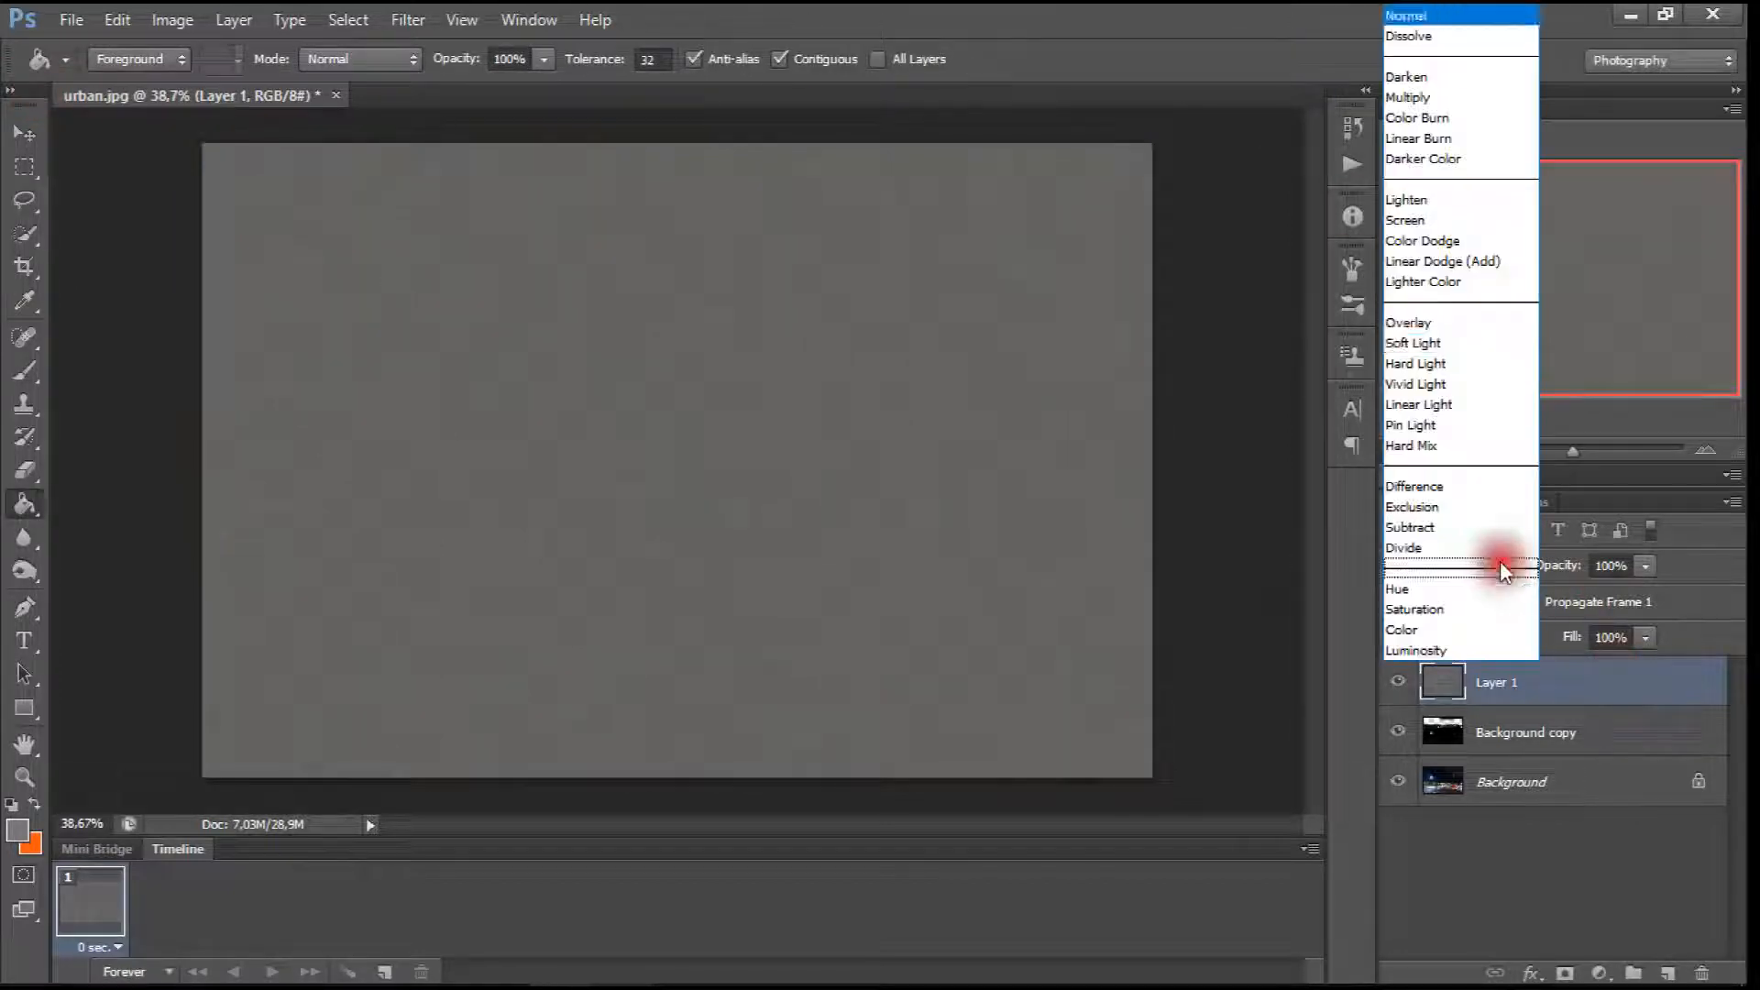
pyautogui.click(1463, 220)
pyautogui.click(172, 19)
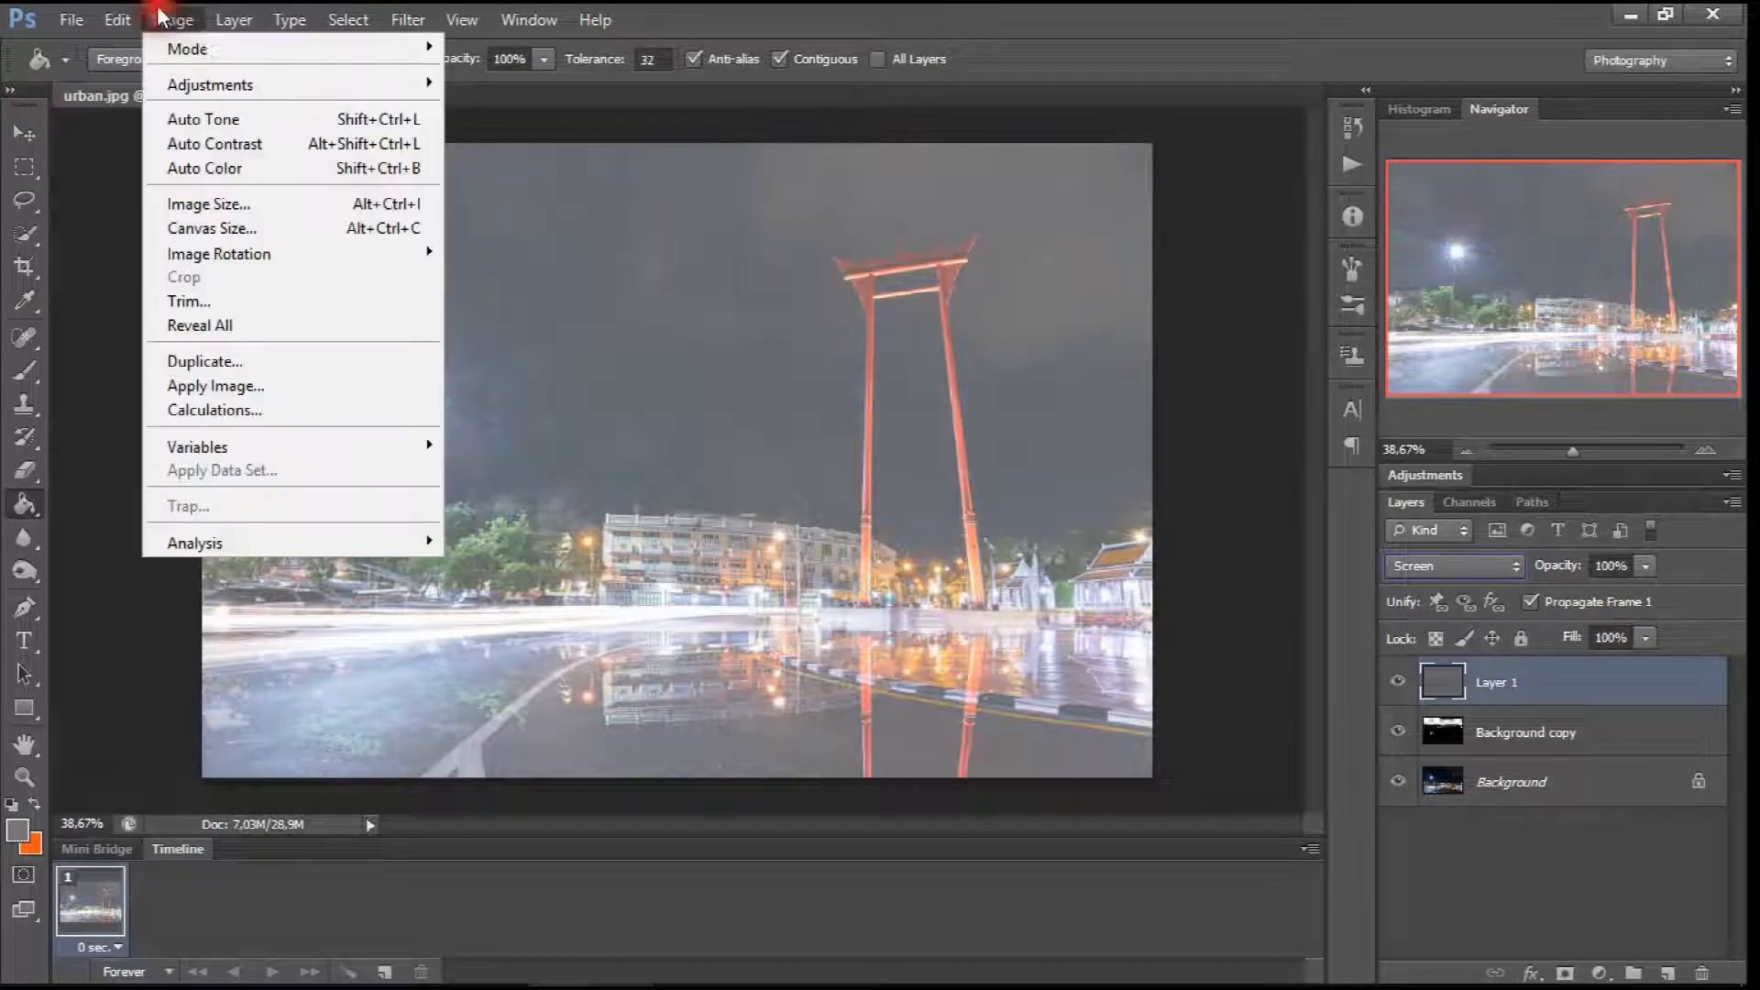
pyautogui.moveTo(243, 80)
pyautogui.click(548, 108)
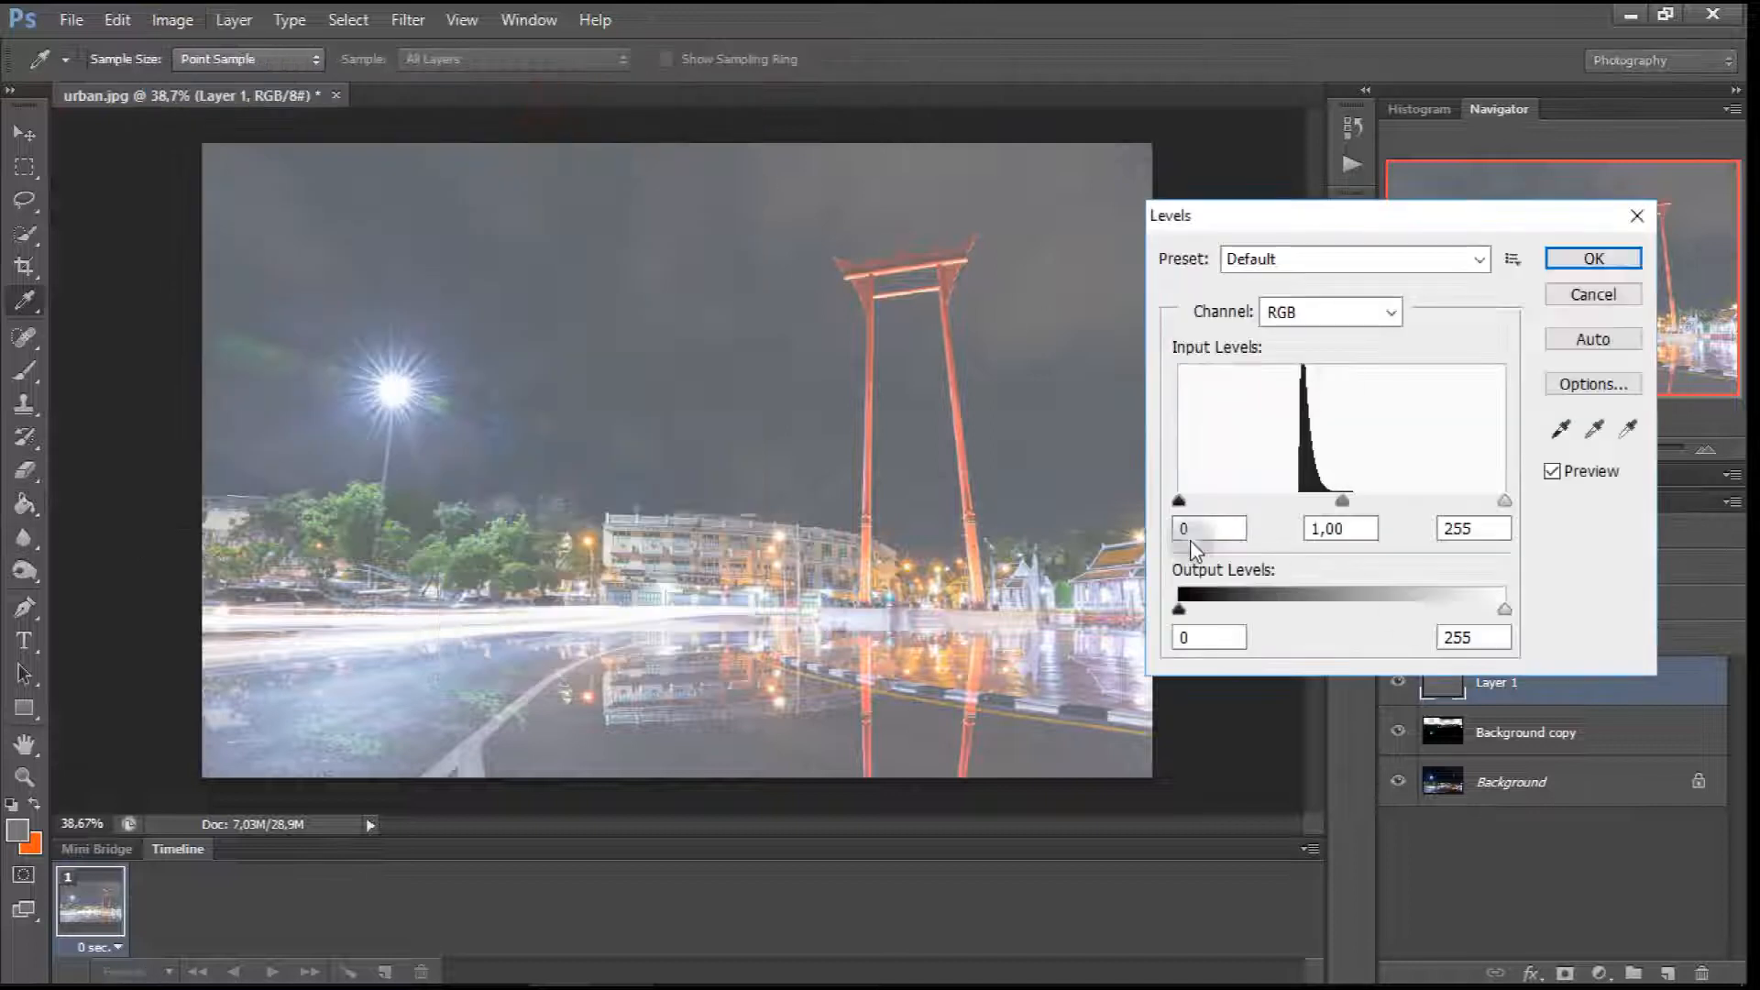
pyautogui.moveTo(1180, 504); pyautogui.dragTo(1306, 497)
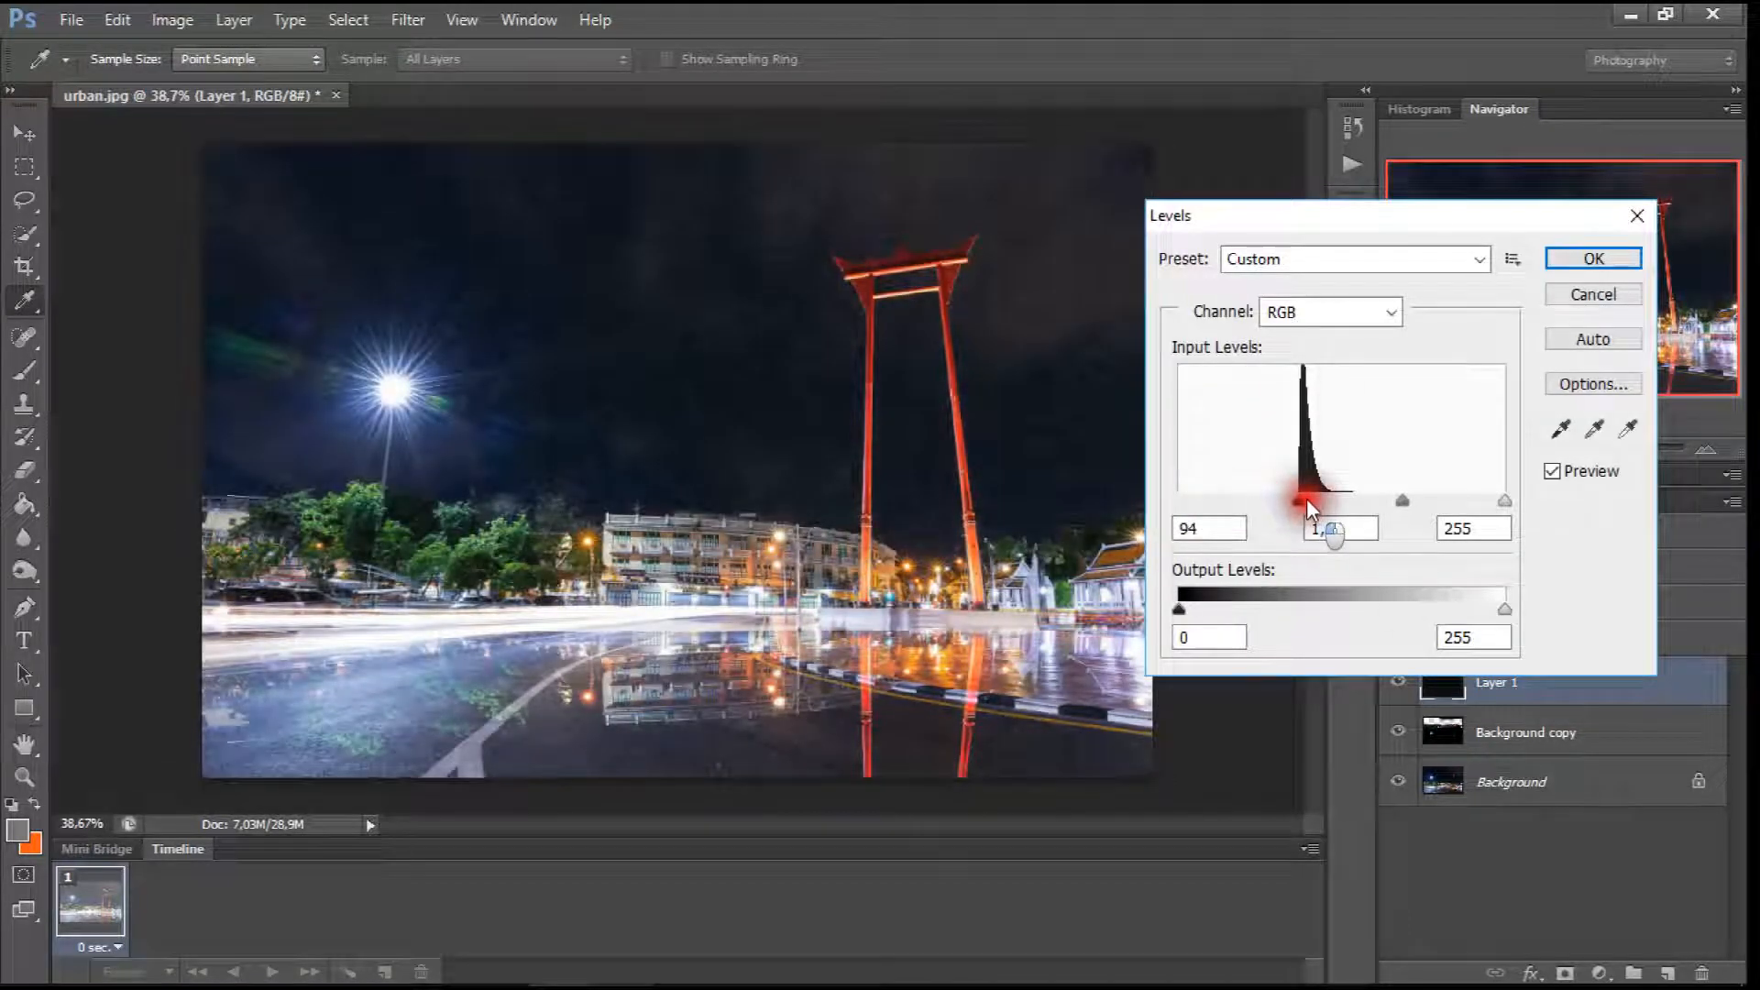
pyautogui.click(1655, 213)
pyautogui.press('g')
# Step: Add a second effect layer on top and fill it with the same grey
pyautogui.click(1673, 974)
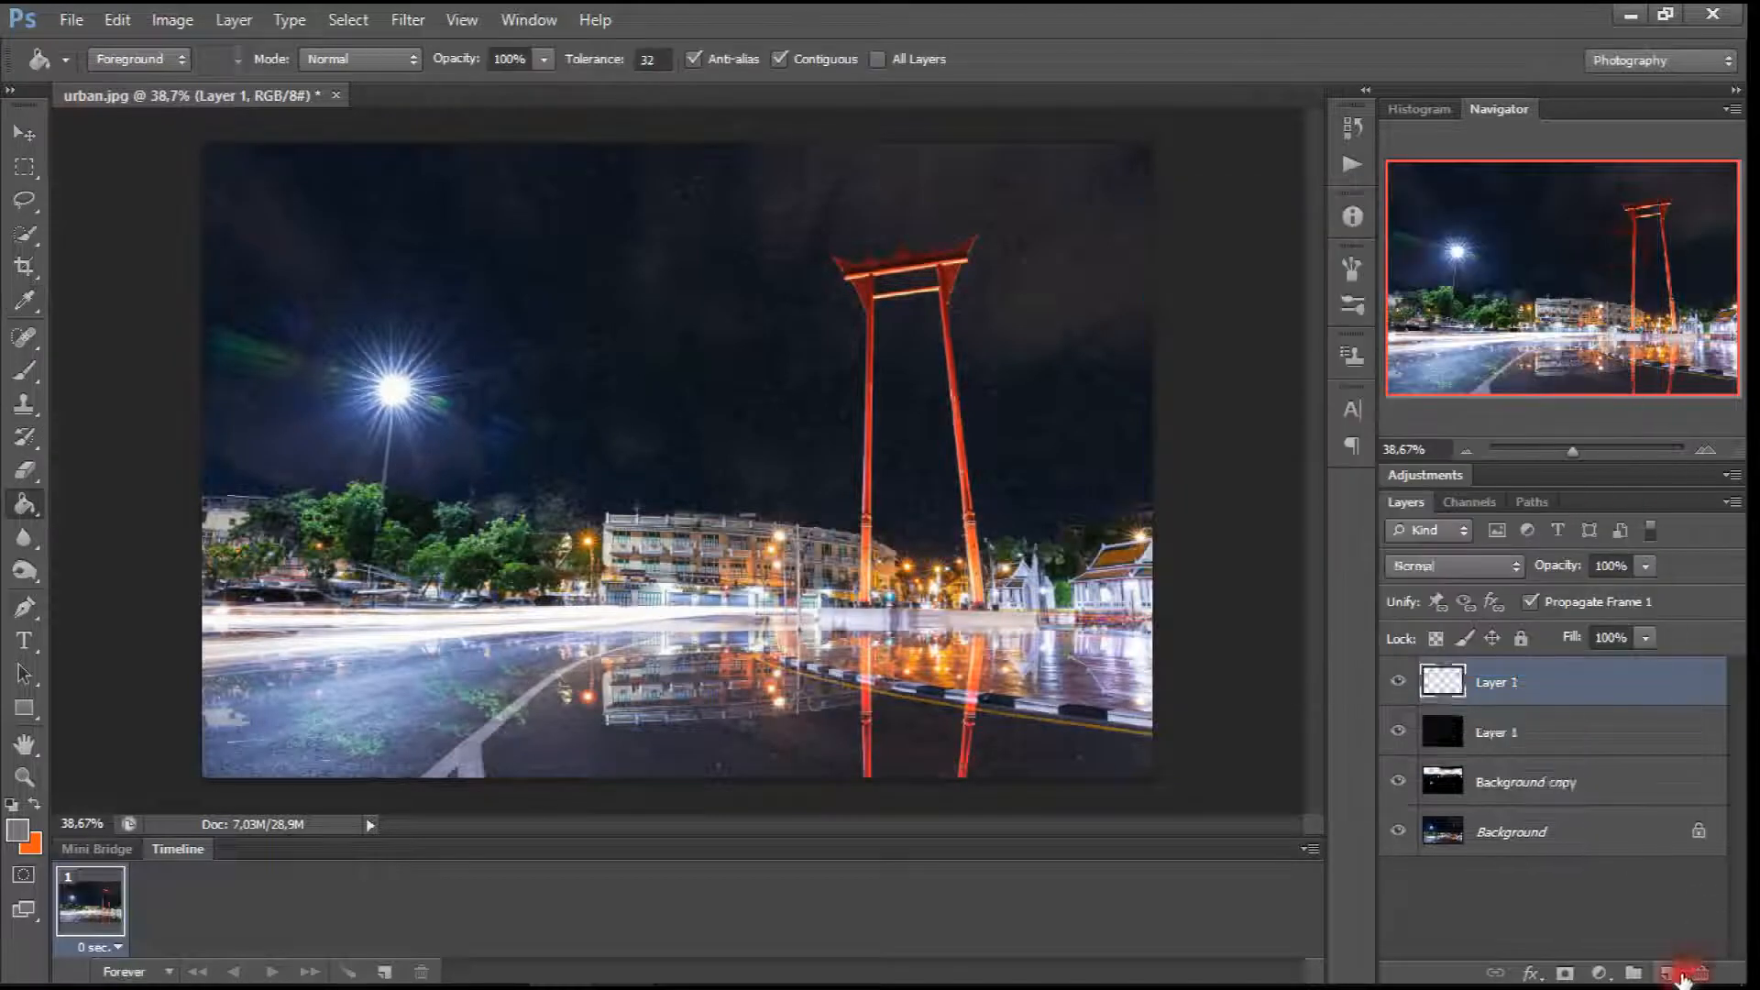
pyautogui.click(426, 30)
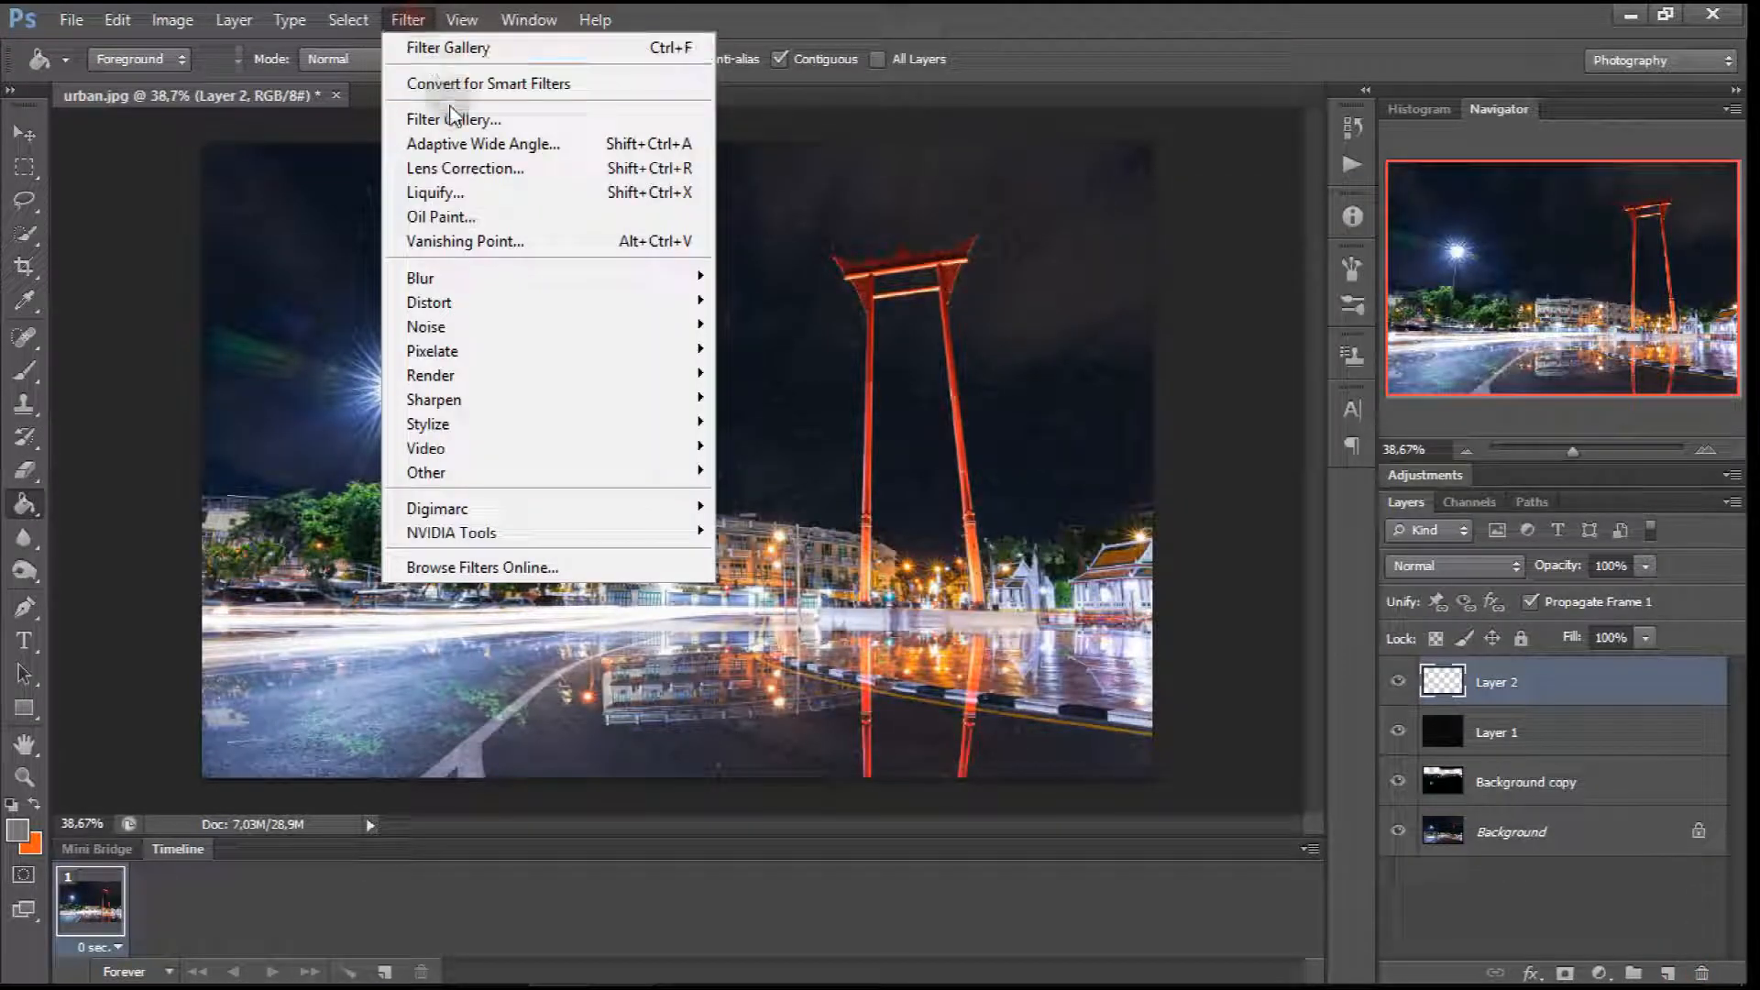
pyautogui.click(466, 228)
pyautogui.click(854, 401)
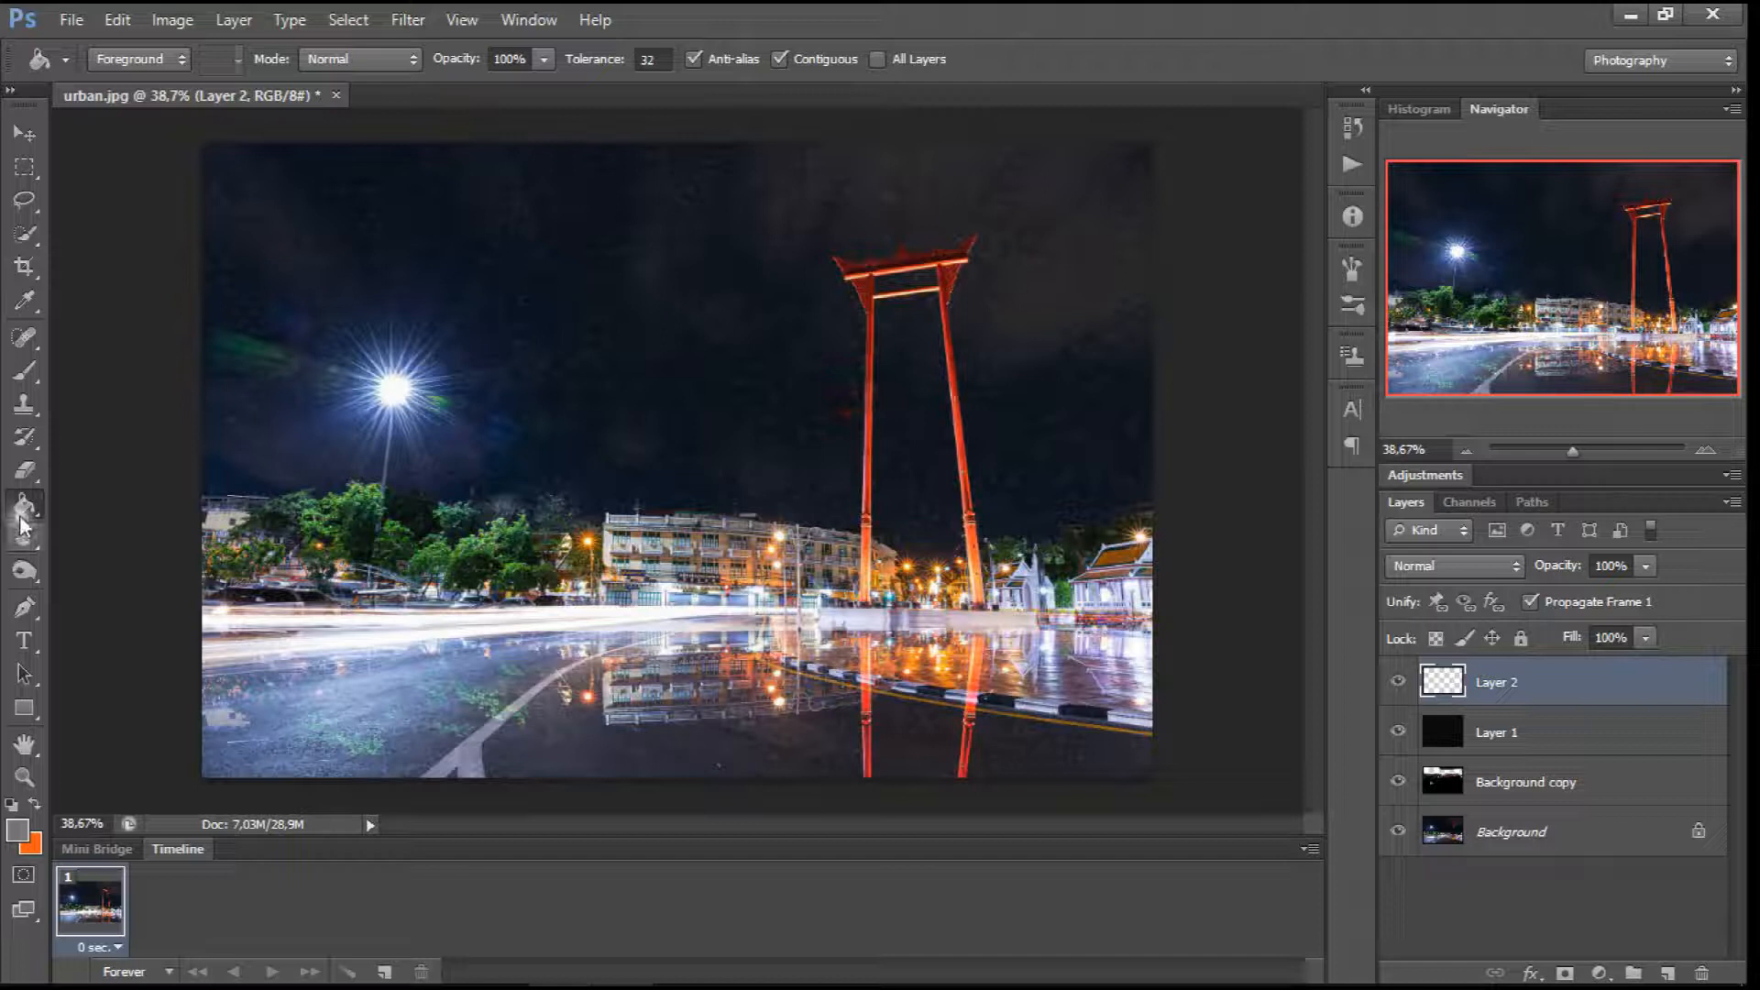
pyautogui.click(463, 495)
# Step: Apply Smudge Stick to the new grey layer with Stroke Length 10, Highlight Area 20 and Intensity 10, then repeat the filter
pyautogui.click(408, 20)
pyautogui.click(468, 112)
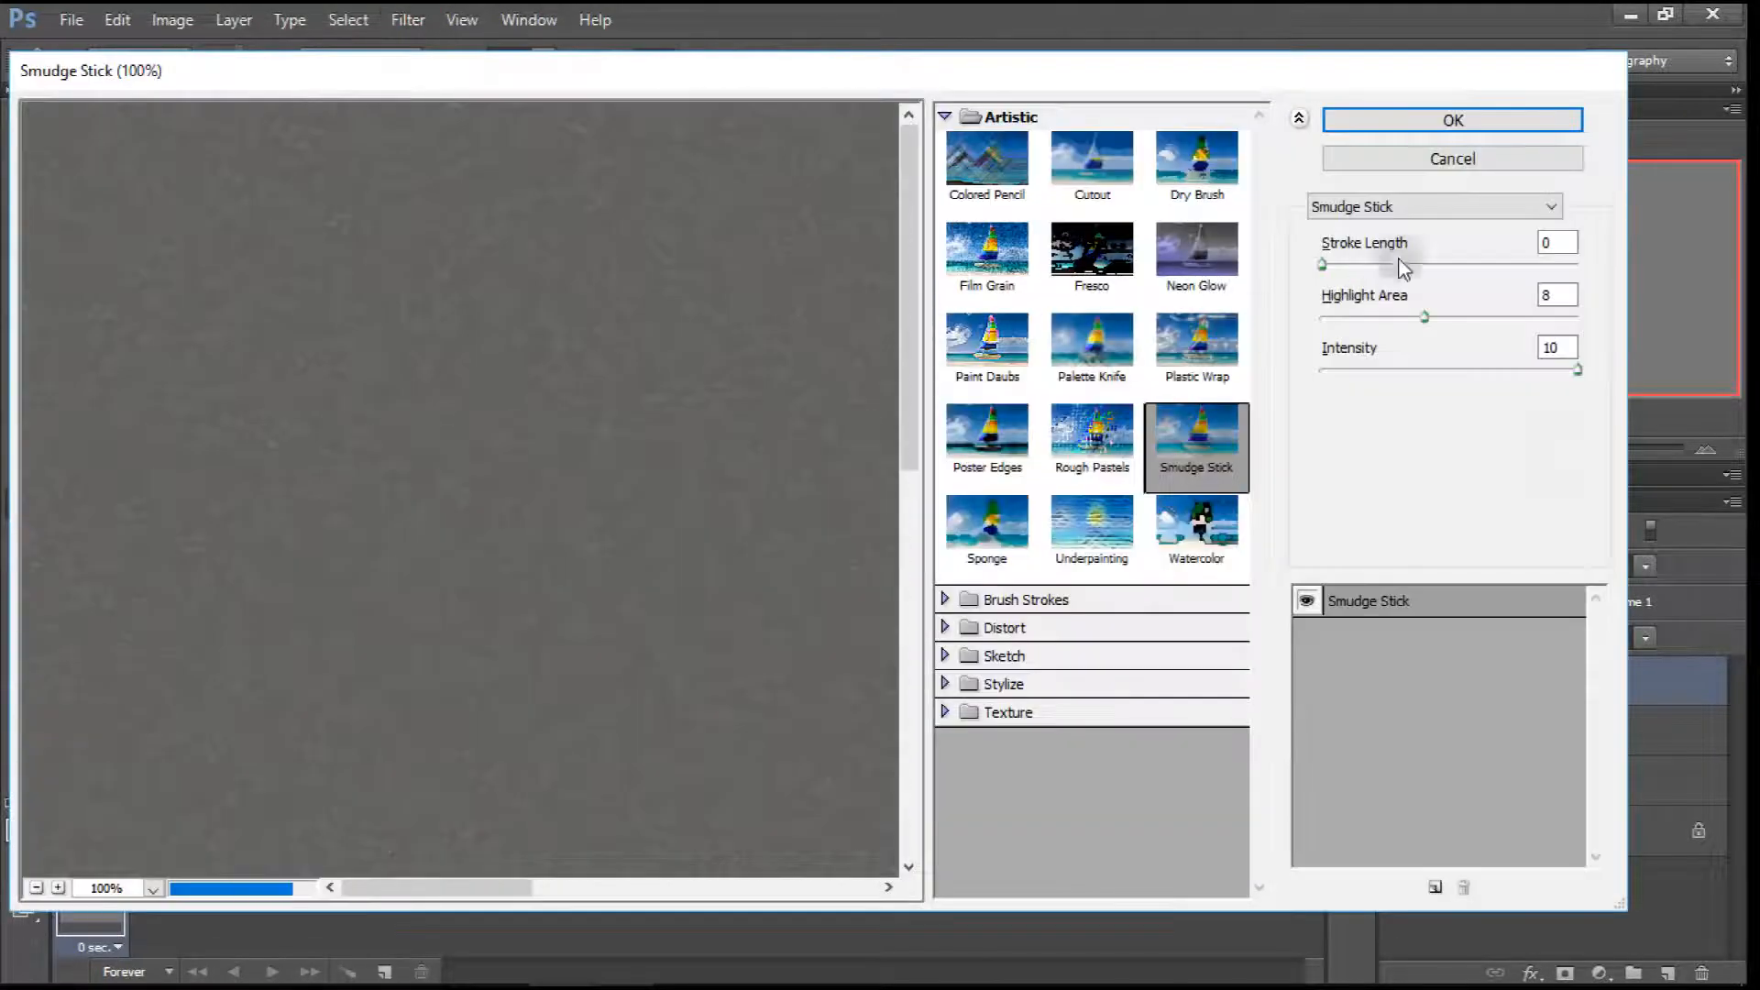
pyautogui.moveTo(1395, 263); pyautogui.dragTo(1477, 273)
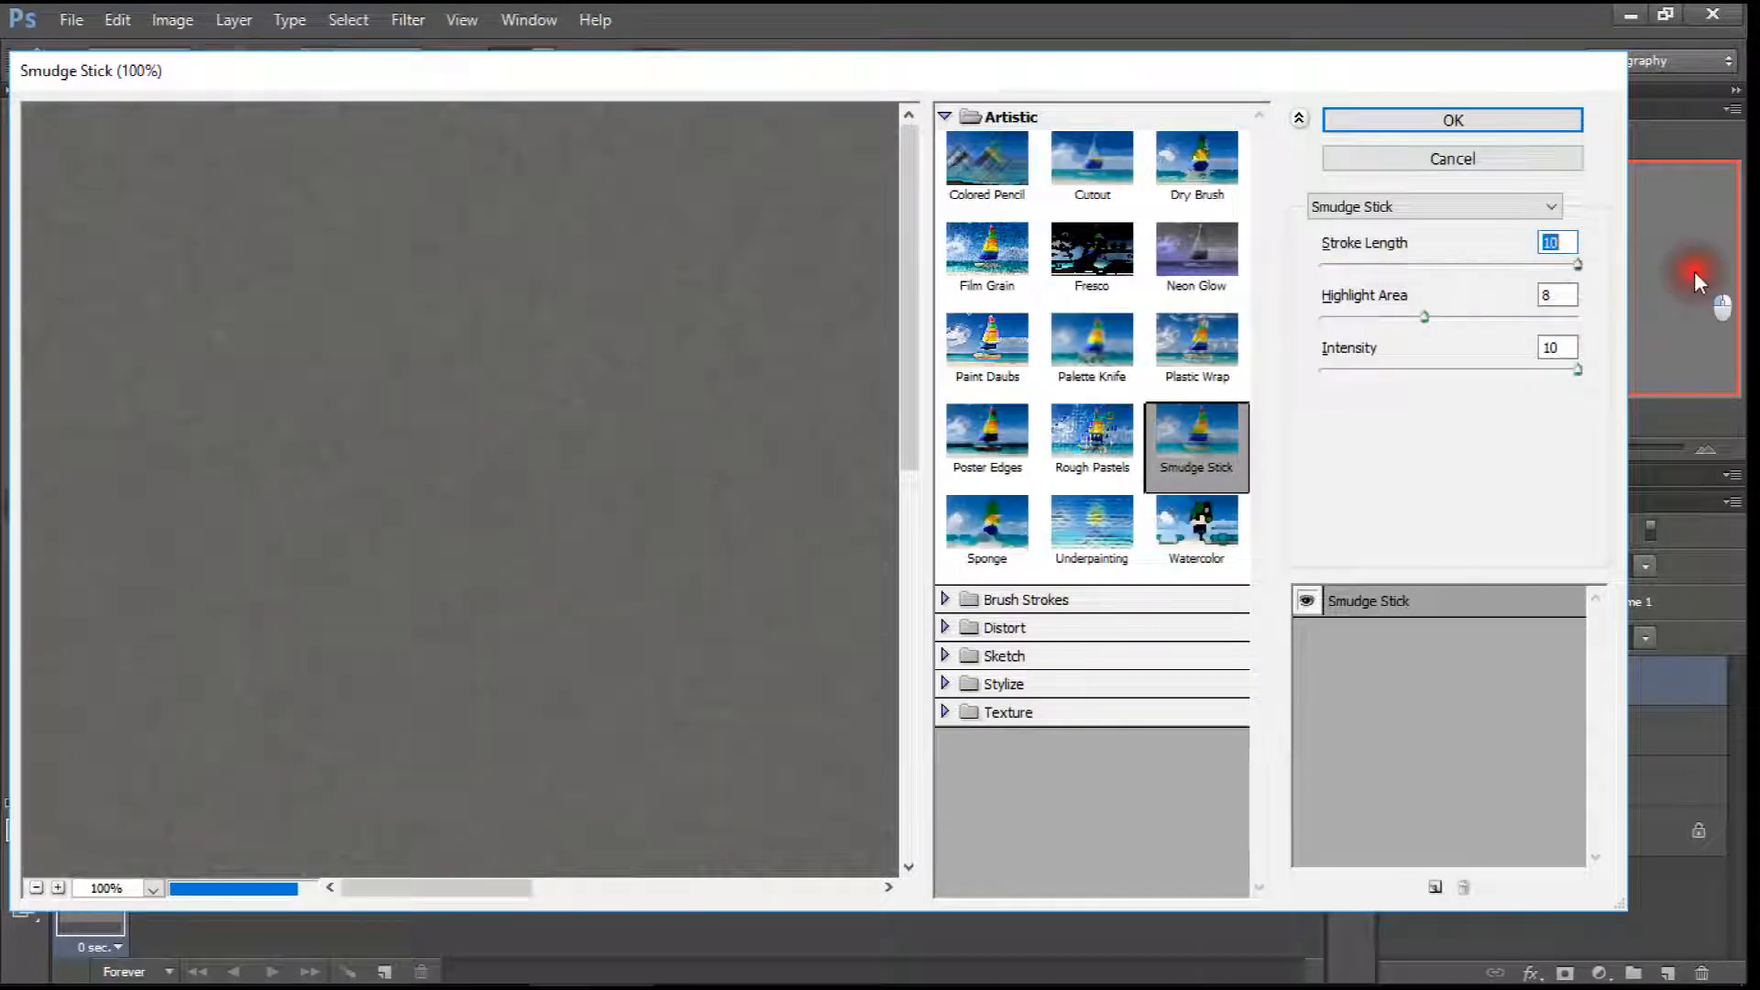
pyautogui.click(1453, 120)
pyautogui.click(409, 19)
pyautogui.click(424, 46)
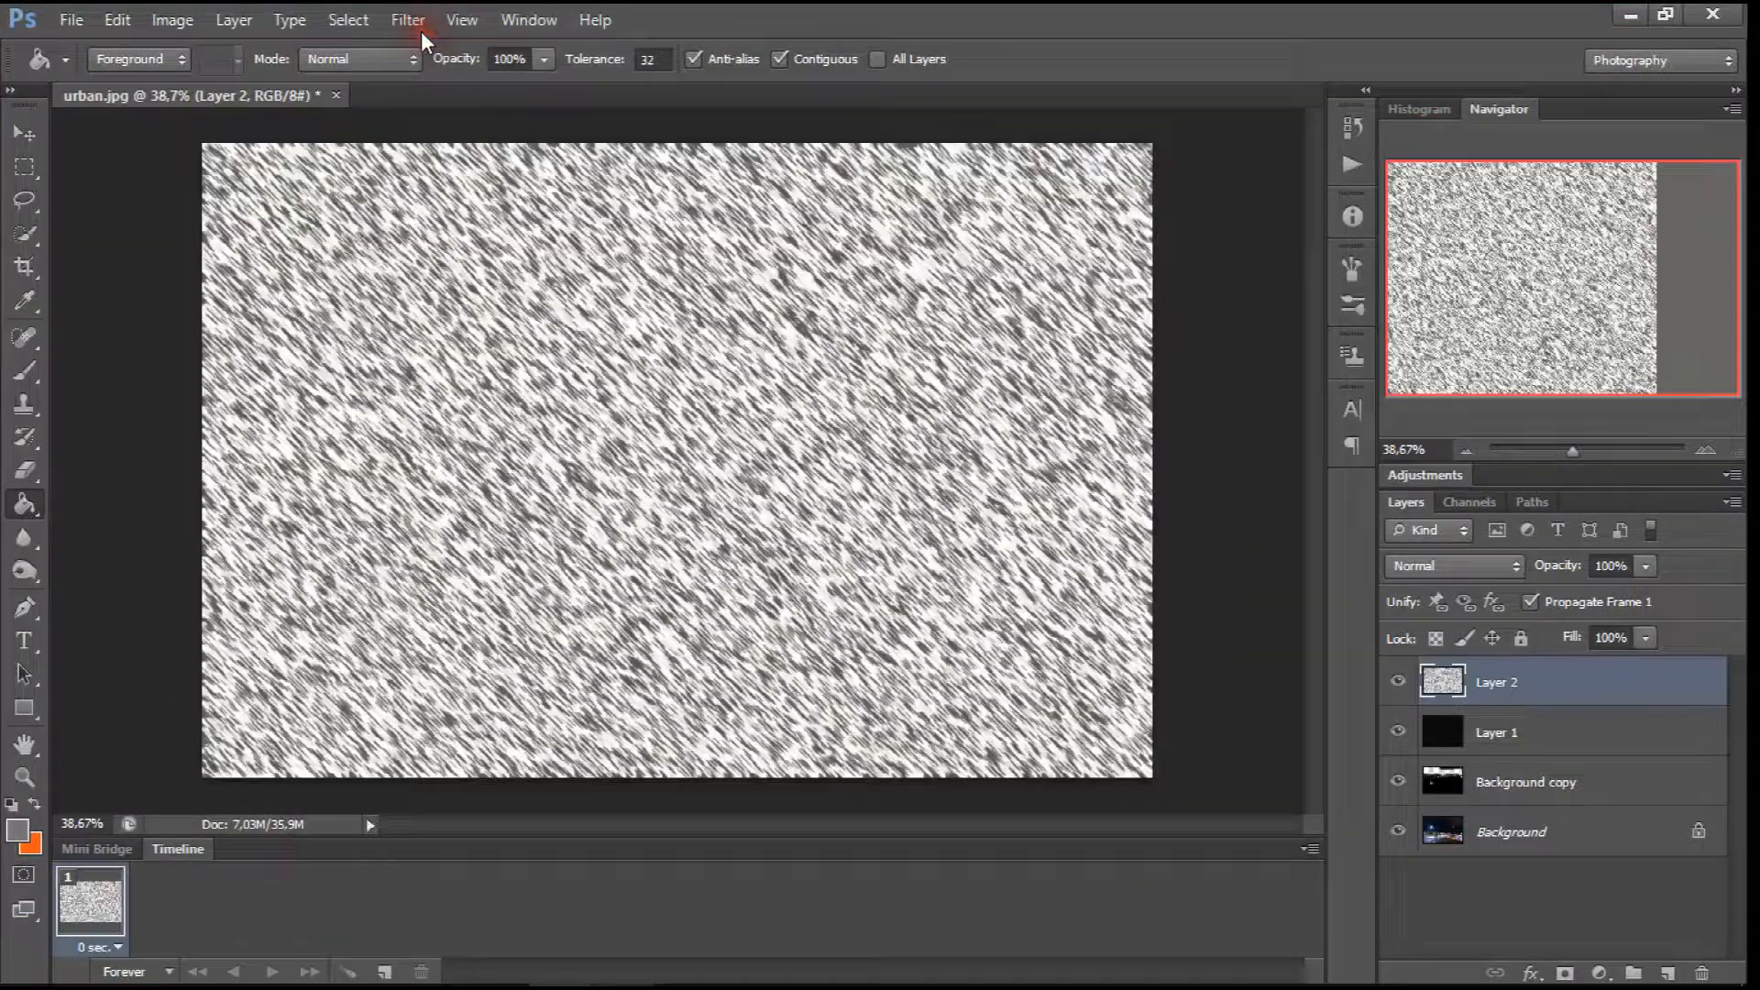
# Step: Enlarge the streak layer to about 147% height so that the streaks cover the whole canvas
pyautogui.hotkey('ctrl', 't')
pyautogui.moveTo(504, 281); pyautogui.dragTo(545, 454)
pyautogui.moveTo(244, 317); pyautogui.dragTo(50, 77)
pyautogui.moveTo(277, 283); pyautogui.dragTo(431, 480)
pyautogui.moveTo(203, 271); pyautogui.dragTo(164, 220)
pyautogui.moveTo(351, 317); pyautogui.dragTo(310, 211)
pyautogui.click(1285, 58)
pyautogui.press('g')
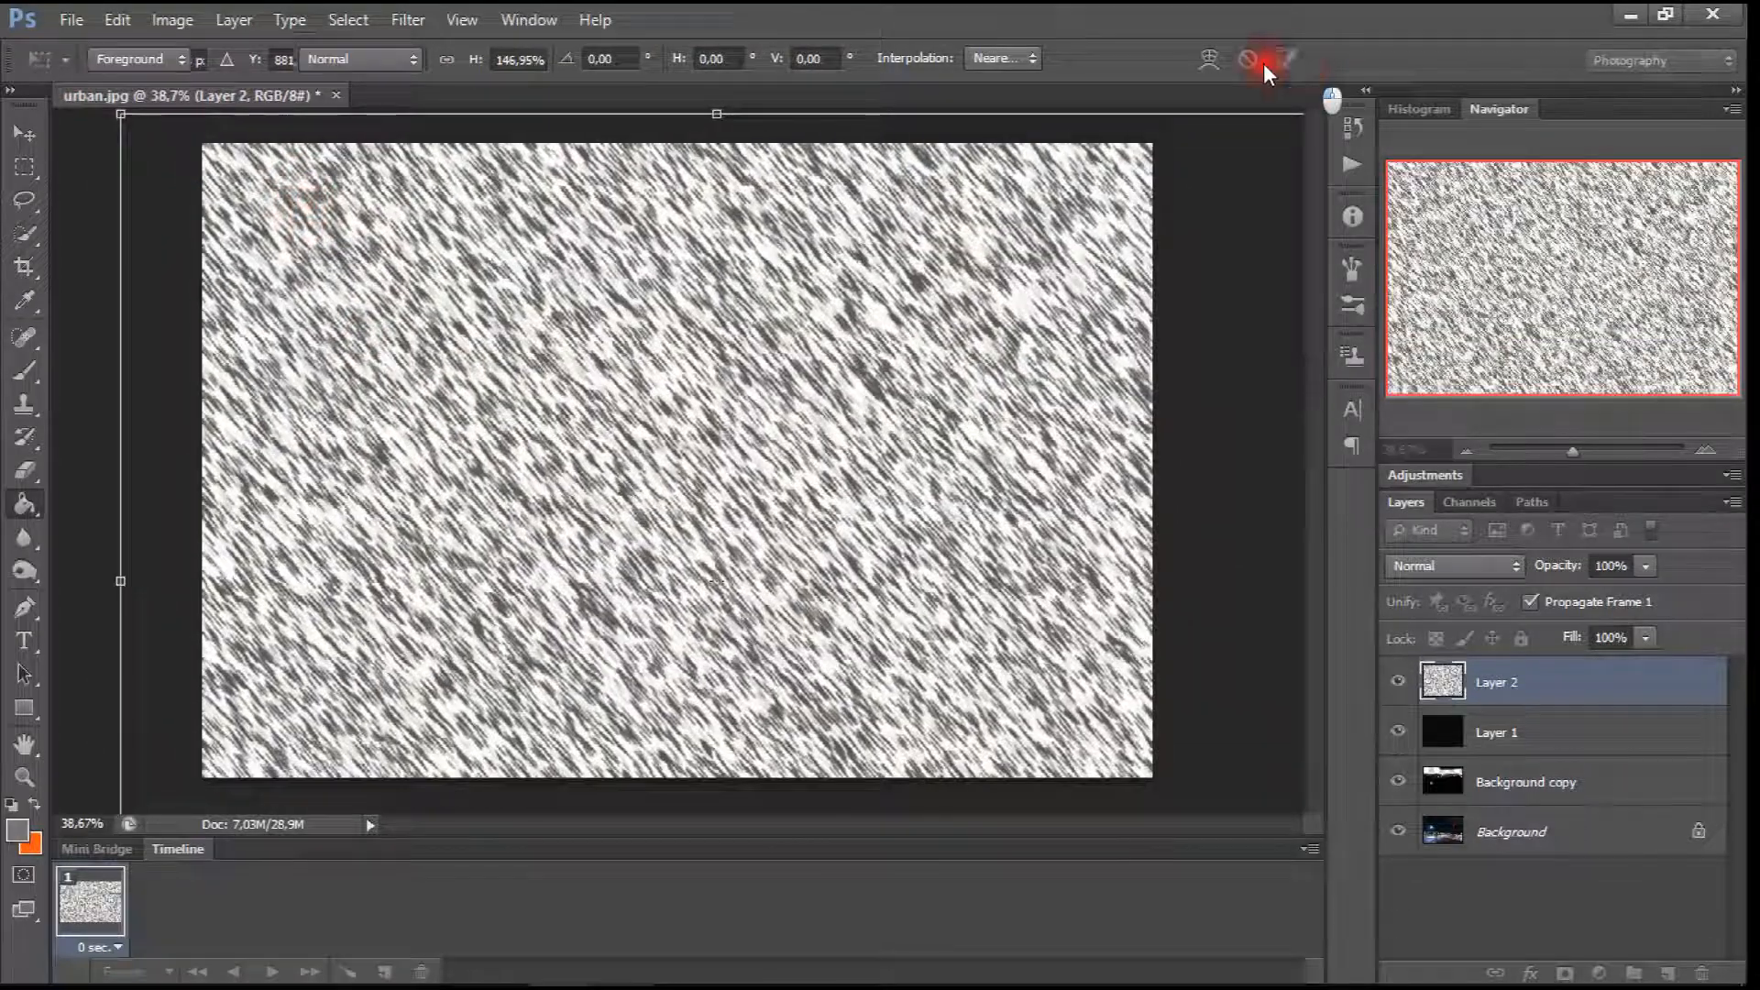
# Step: Invert the streak layer's colours and blend it over the photo in Screen mode
pyautogui.click(234, 20)
pyautogui.moveTo(172, 19)
pyautogui.moveTo(216, 82)
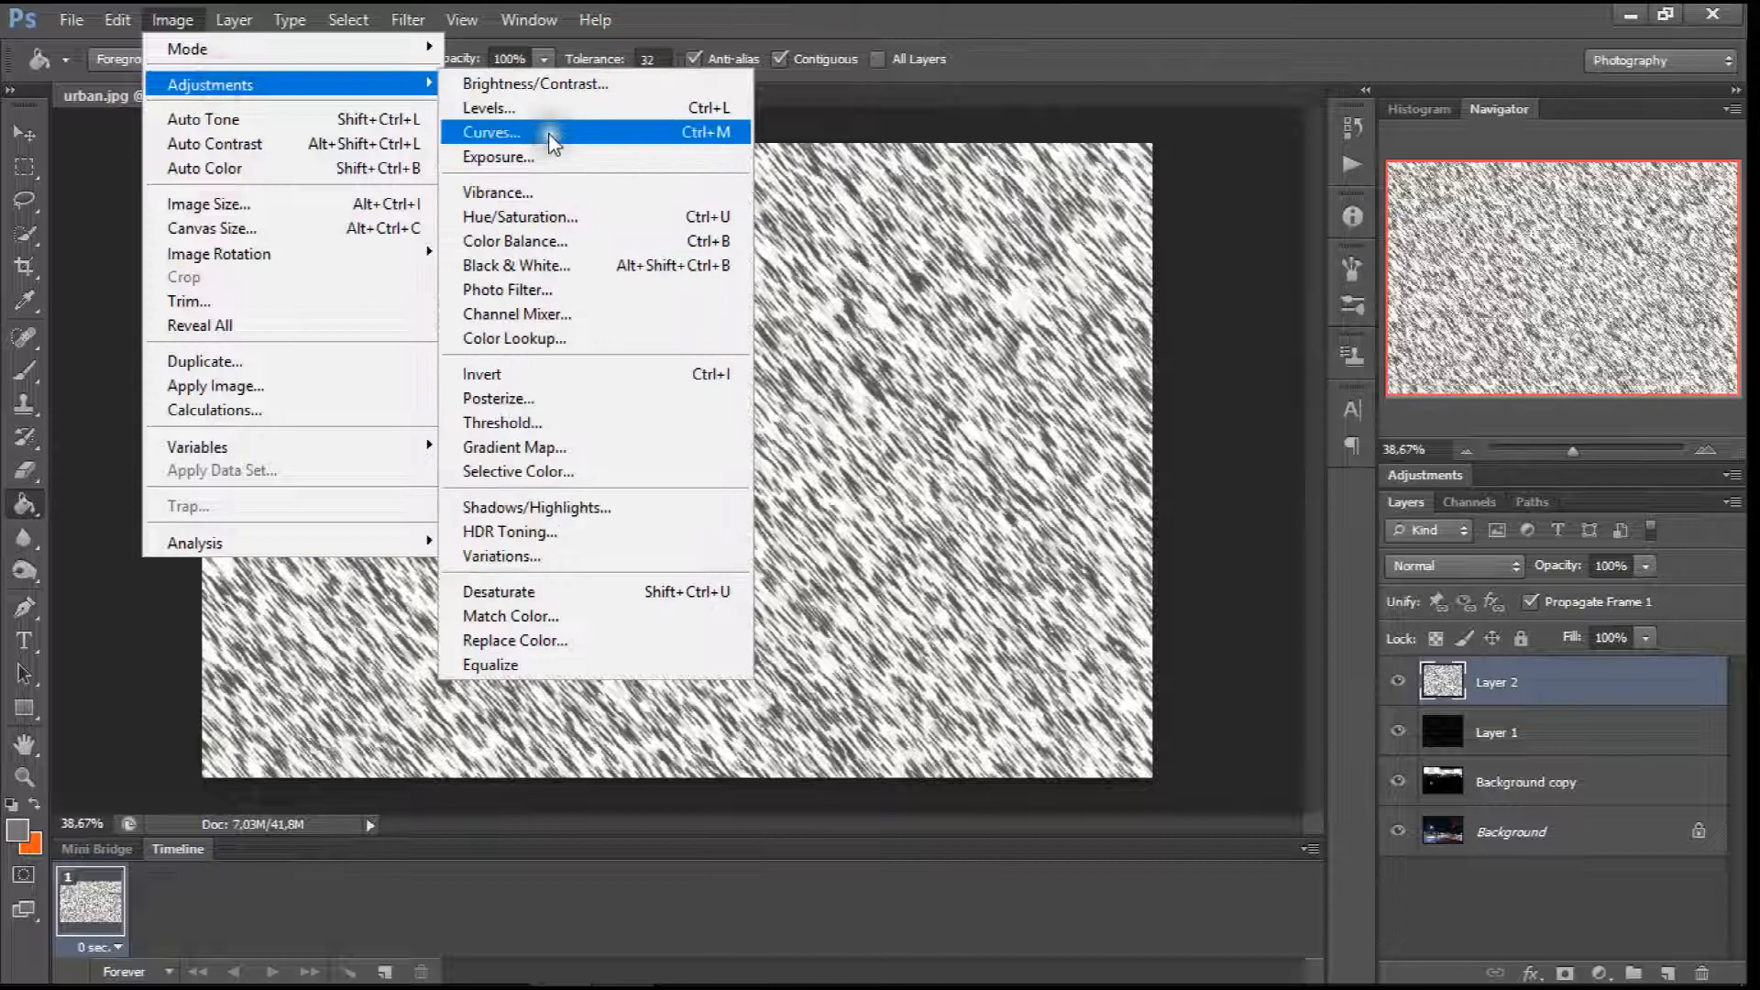
pyautogui.click(559, 368)
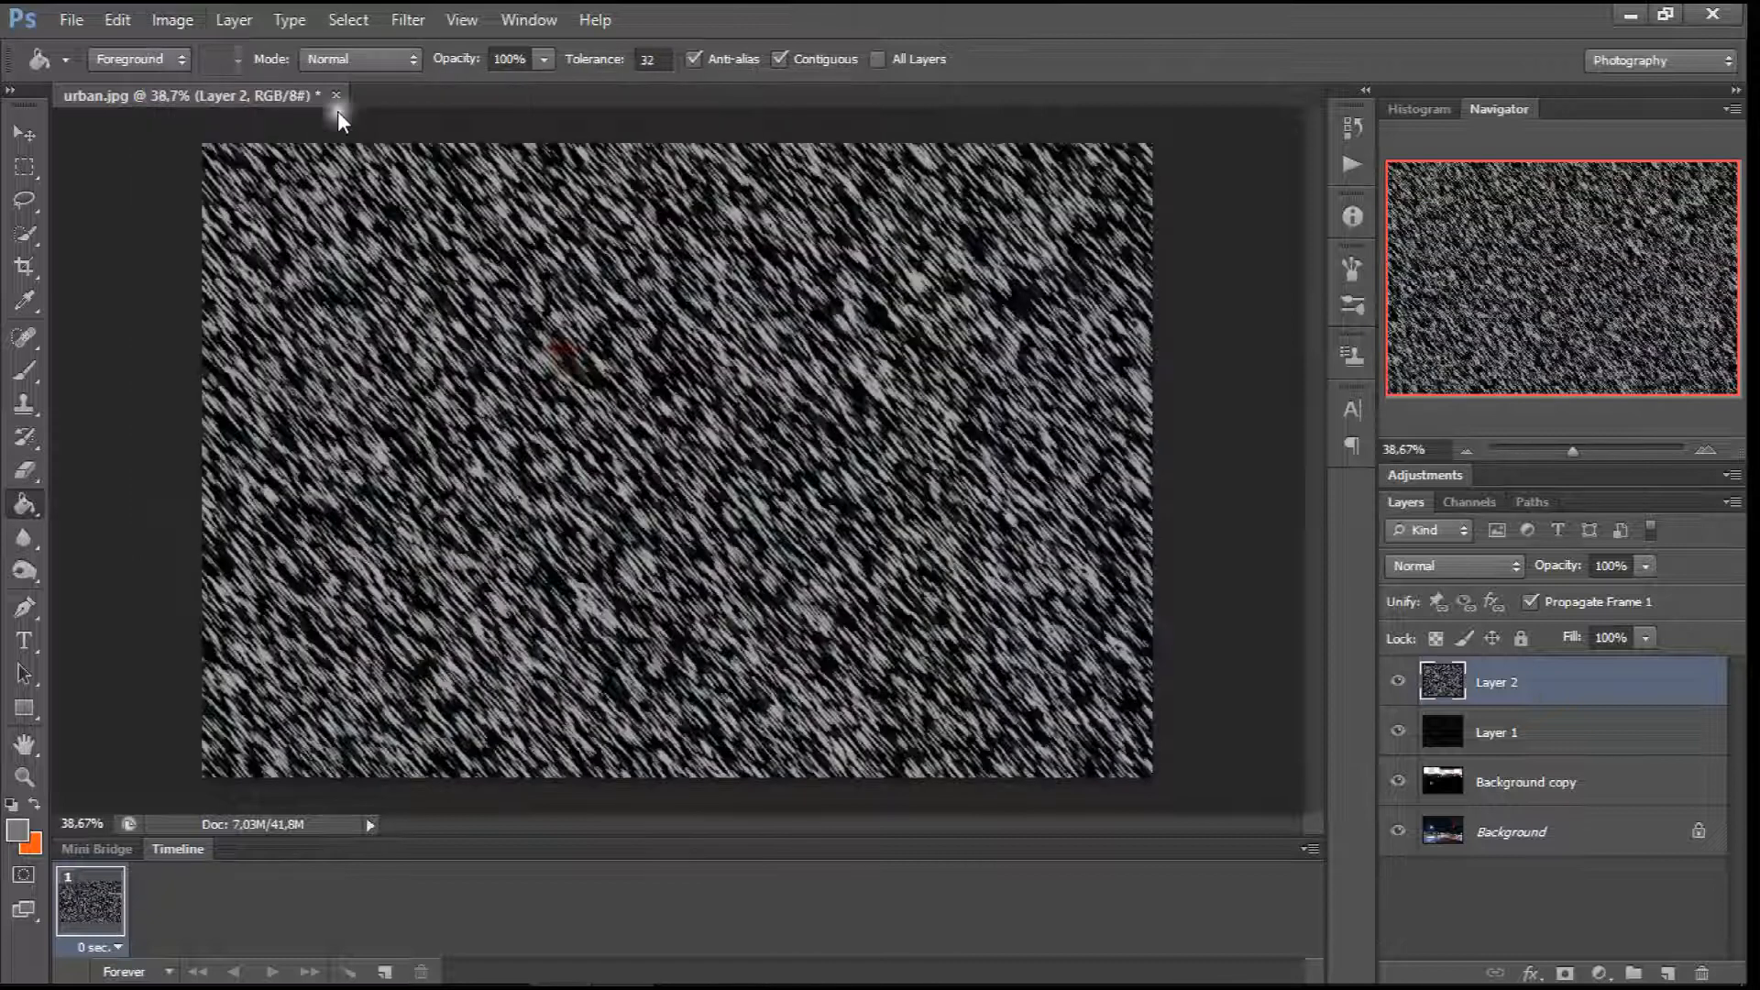
pyautogui.click(1493, 575)
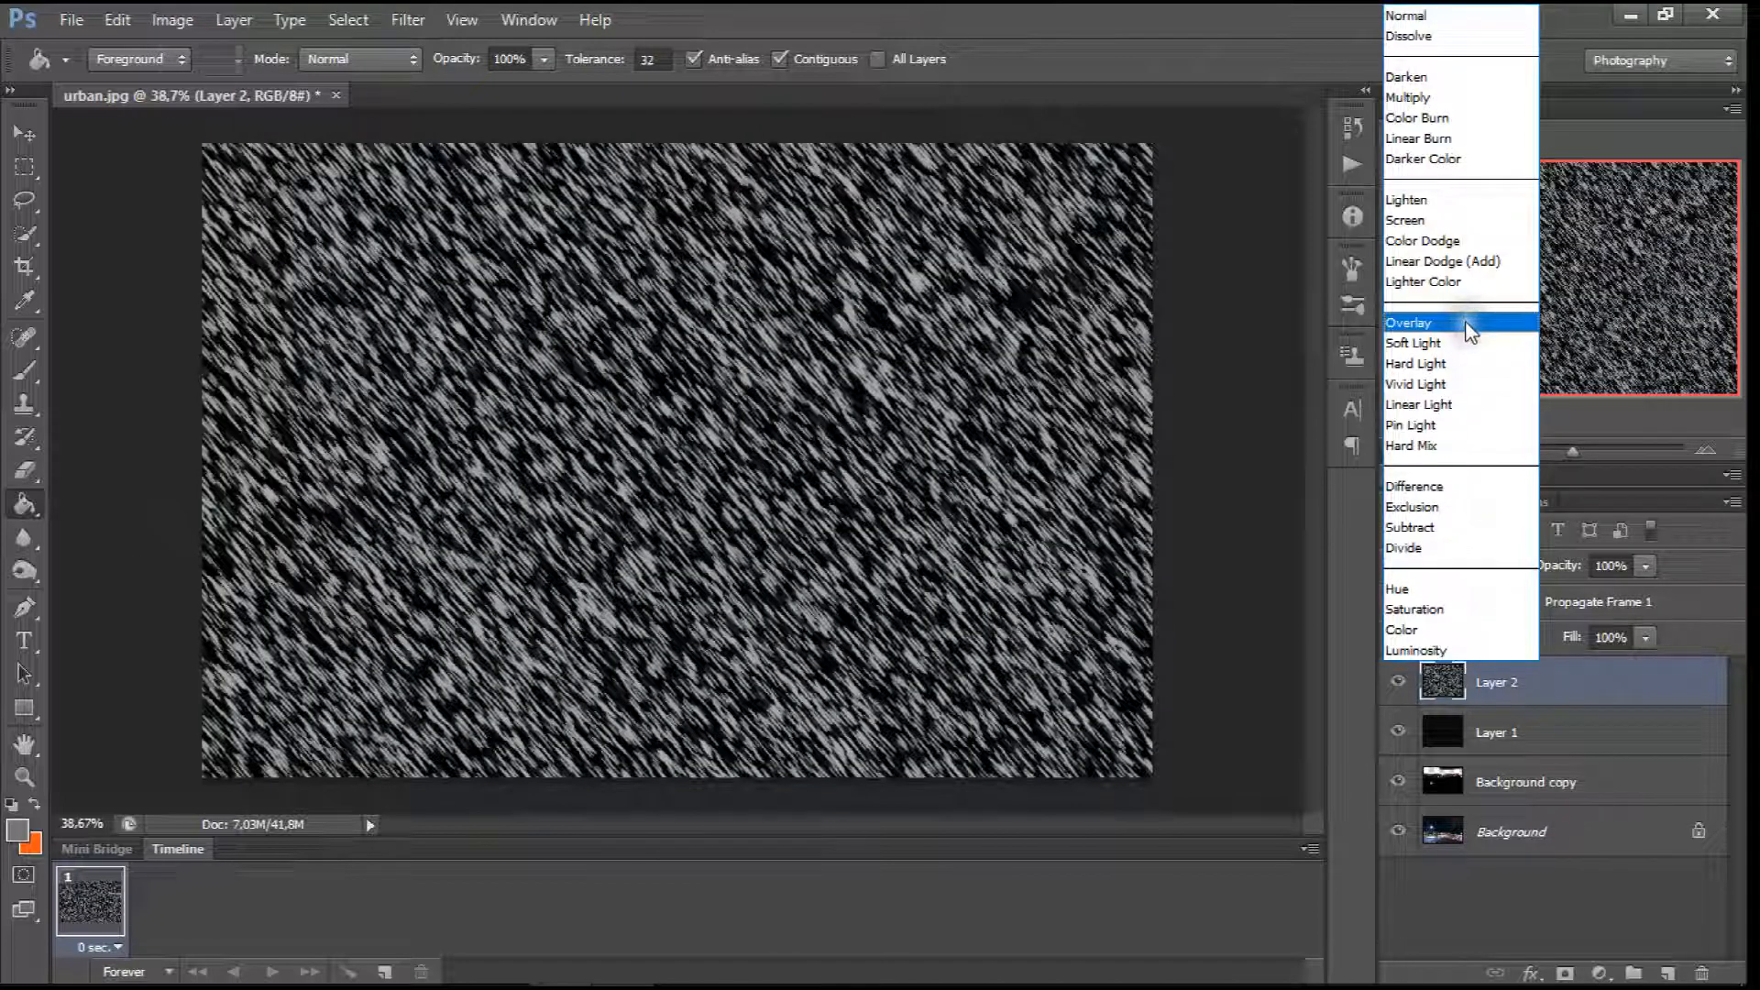
pyautogui.click(1463, 220)
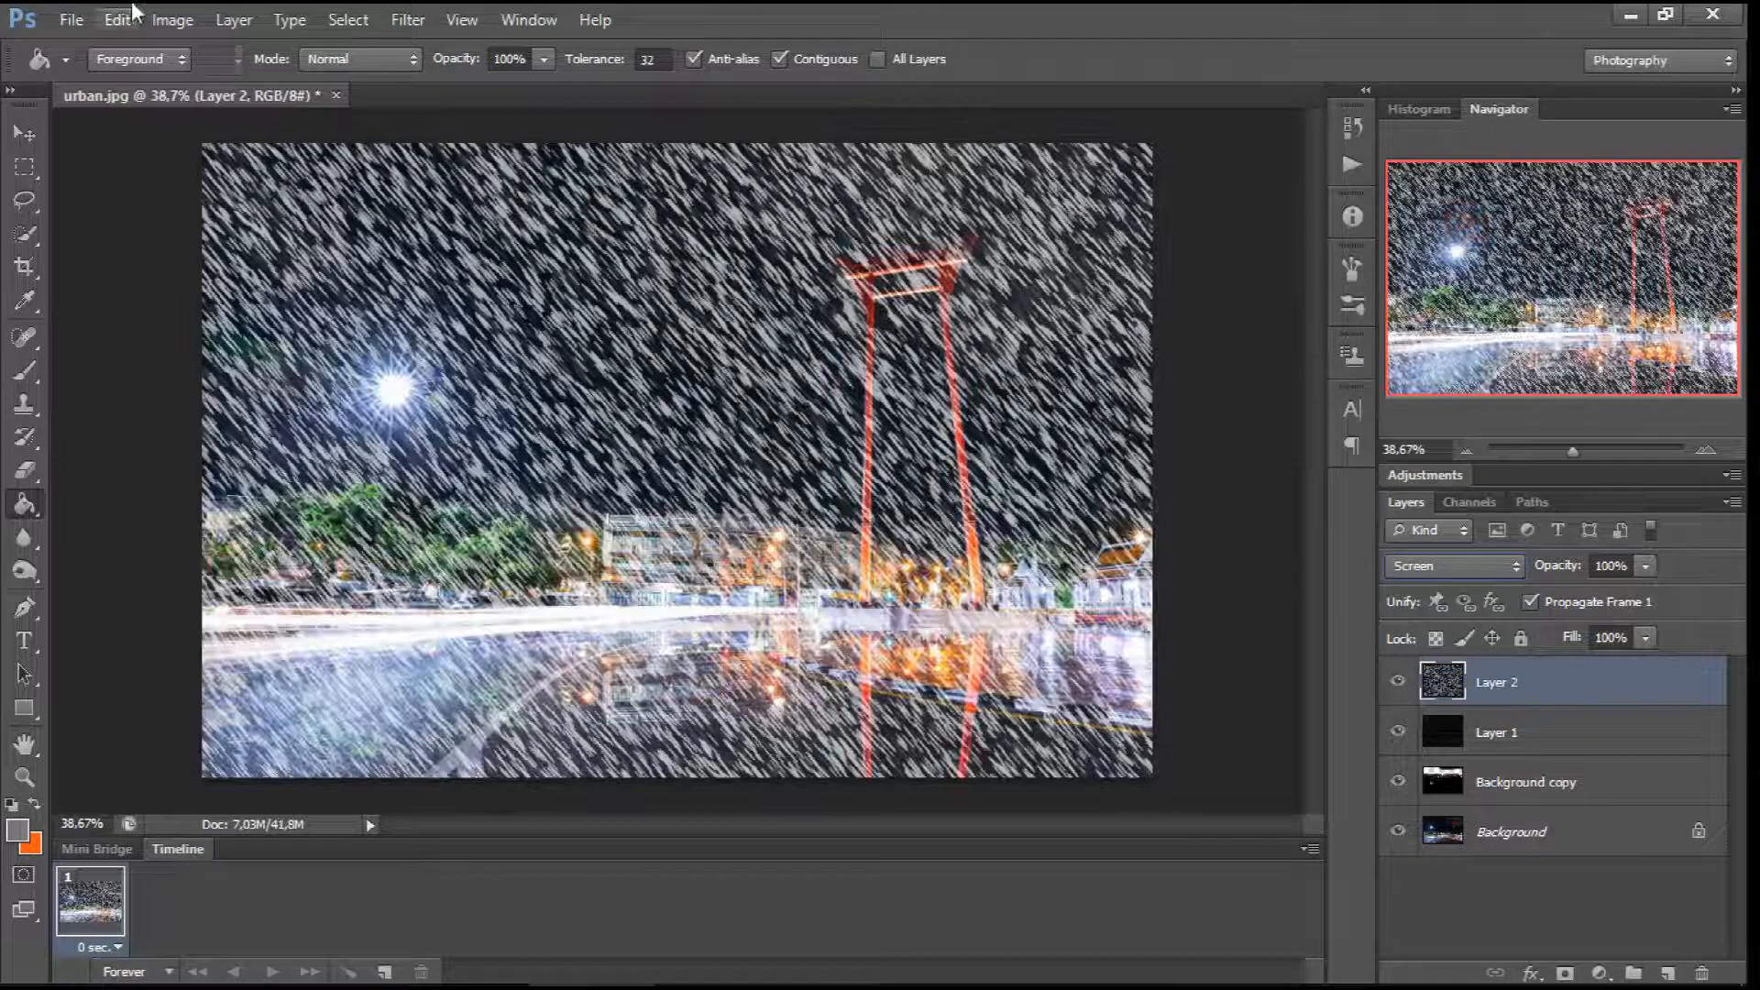
# Step: Thin out the rain streaks with Levels, raising the black input to 160
pyautogui.click(172, 19)
pyautogui.moveTo(235, 85)
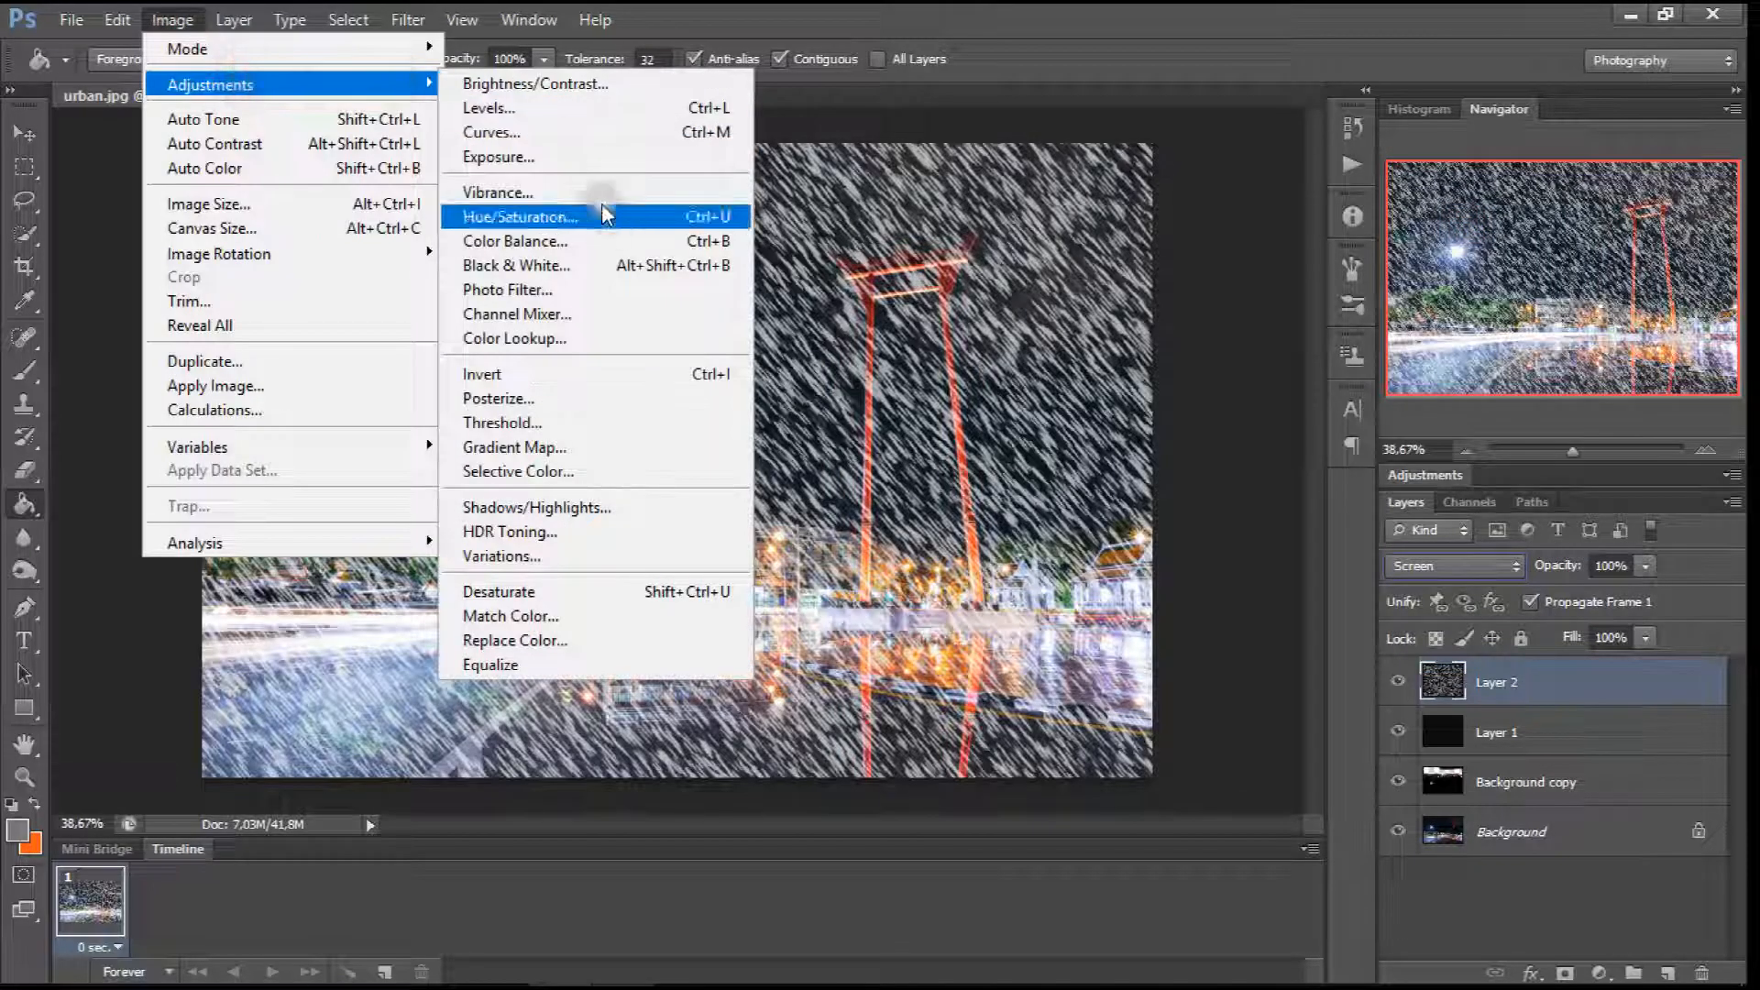
pyautogui.click(568, 108)
pyautogui.moveTo(1181, 502); pyautogui.dragTo(1391, 500)
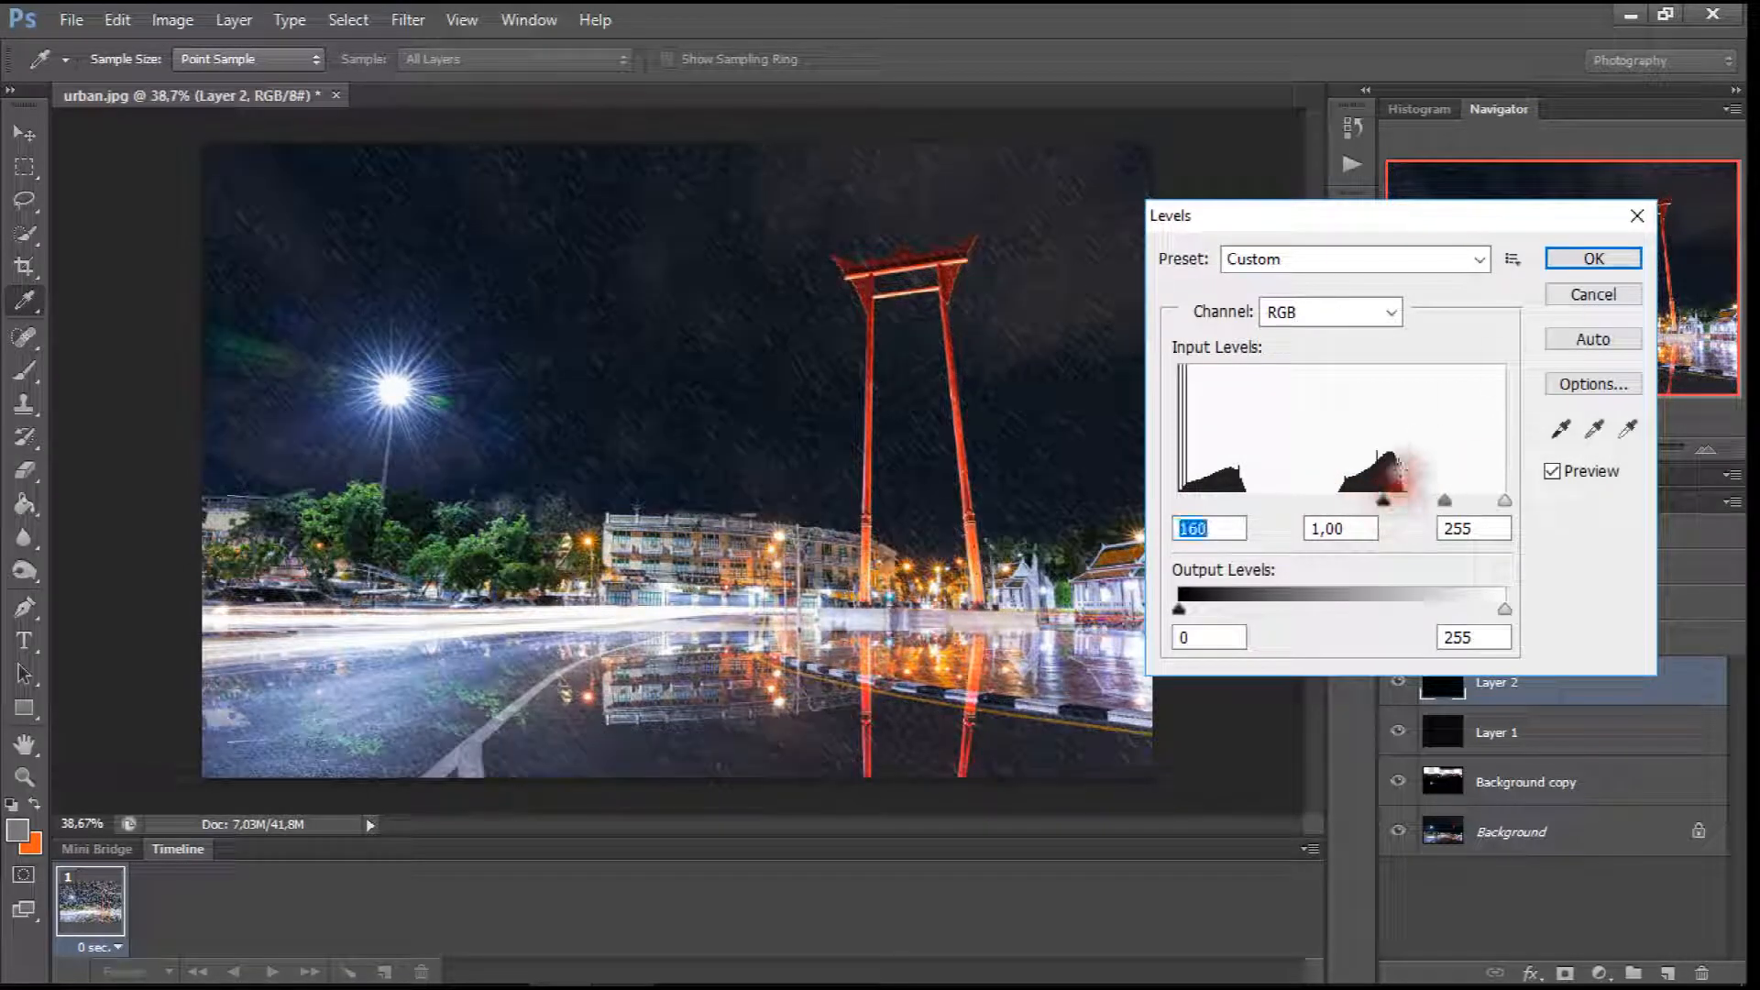
pyautogui.click(1583, 259)
# Step: Add a grey-filled layer above the rain layers and apply Smudge Stick with Stroke Length 10, Highlight Area 20 and Intensity 10
pyautogui.click(1668, 972)
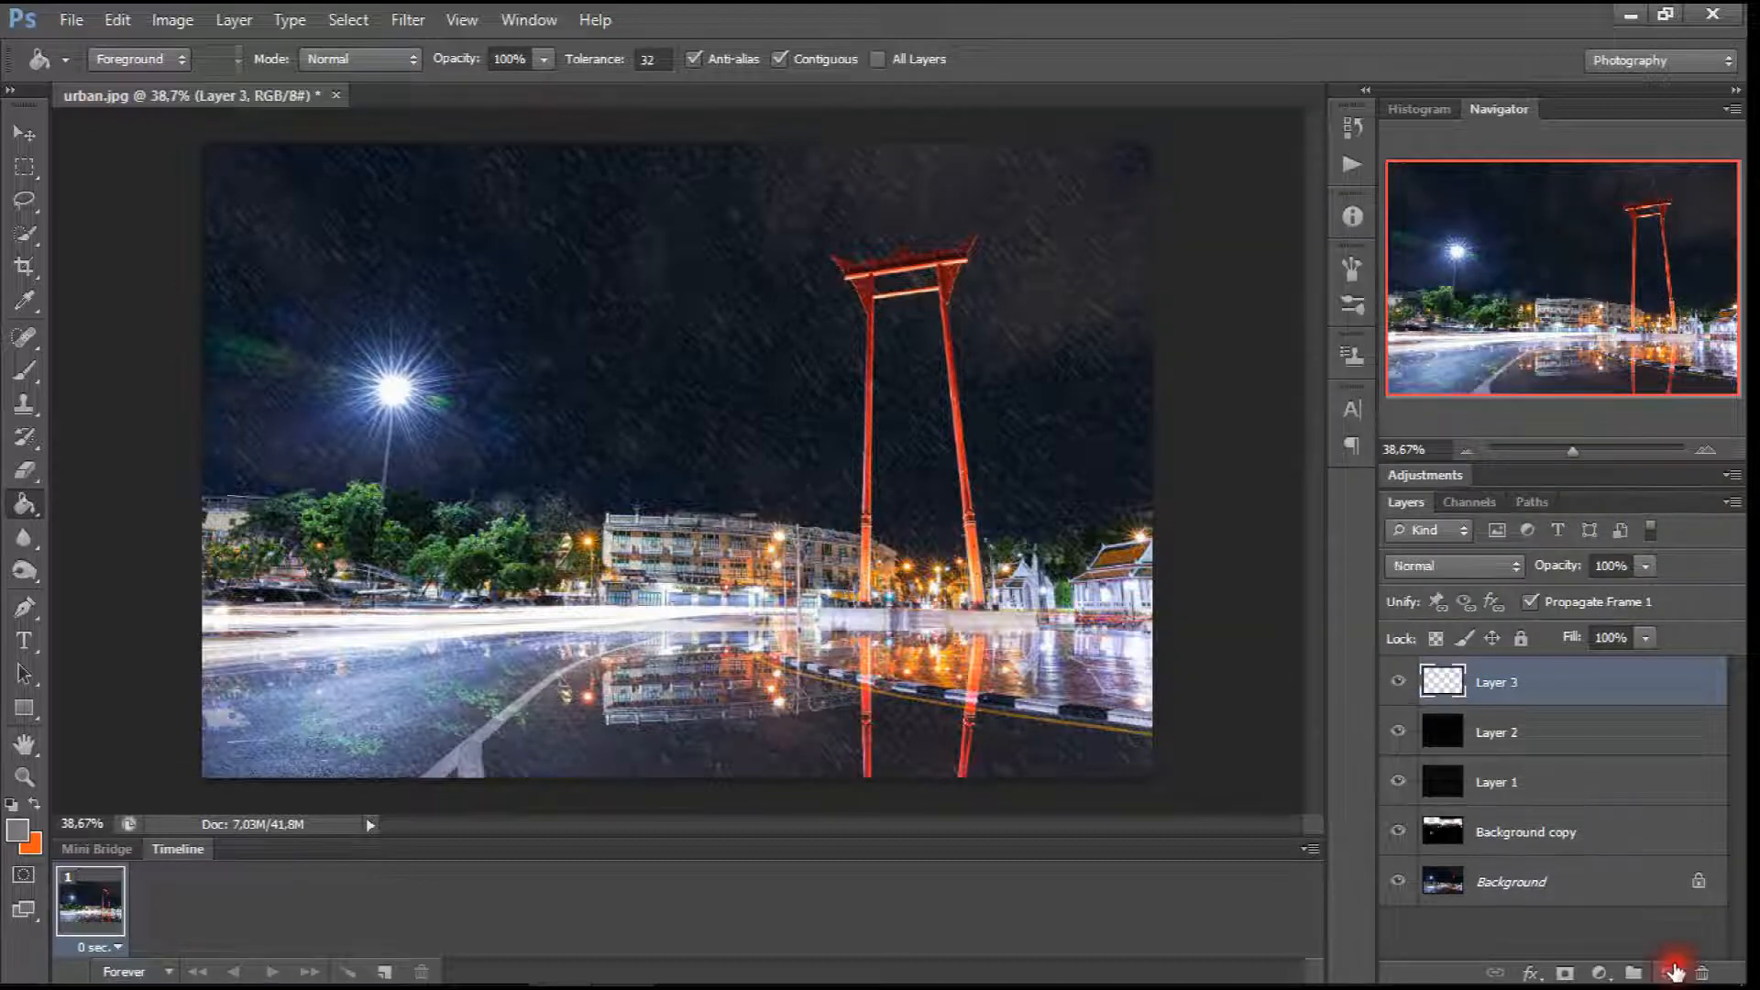
pyautogui.click(238, 472)
pyautogui.click(404, 20)
pyautogui.click(462, 110)
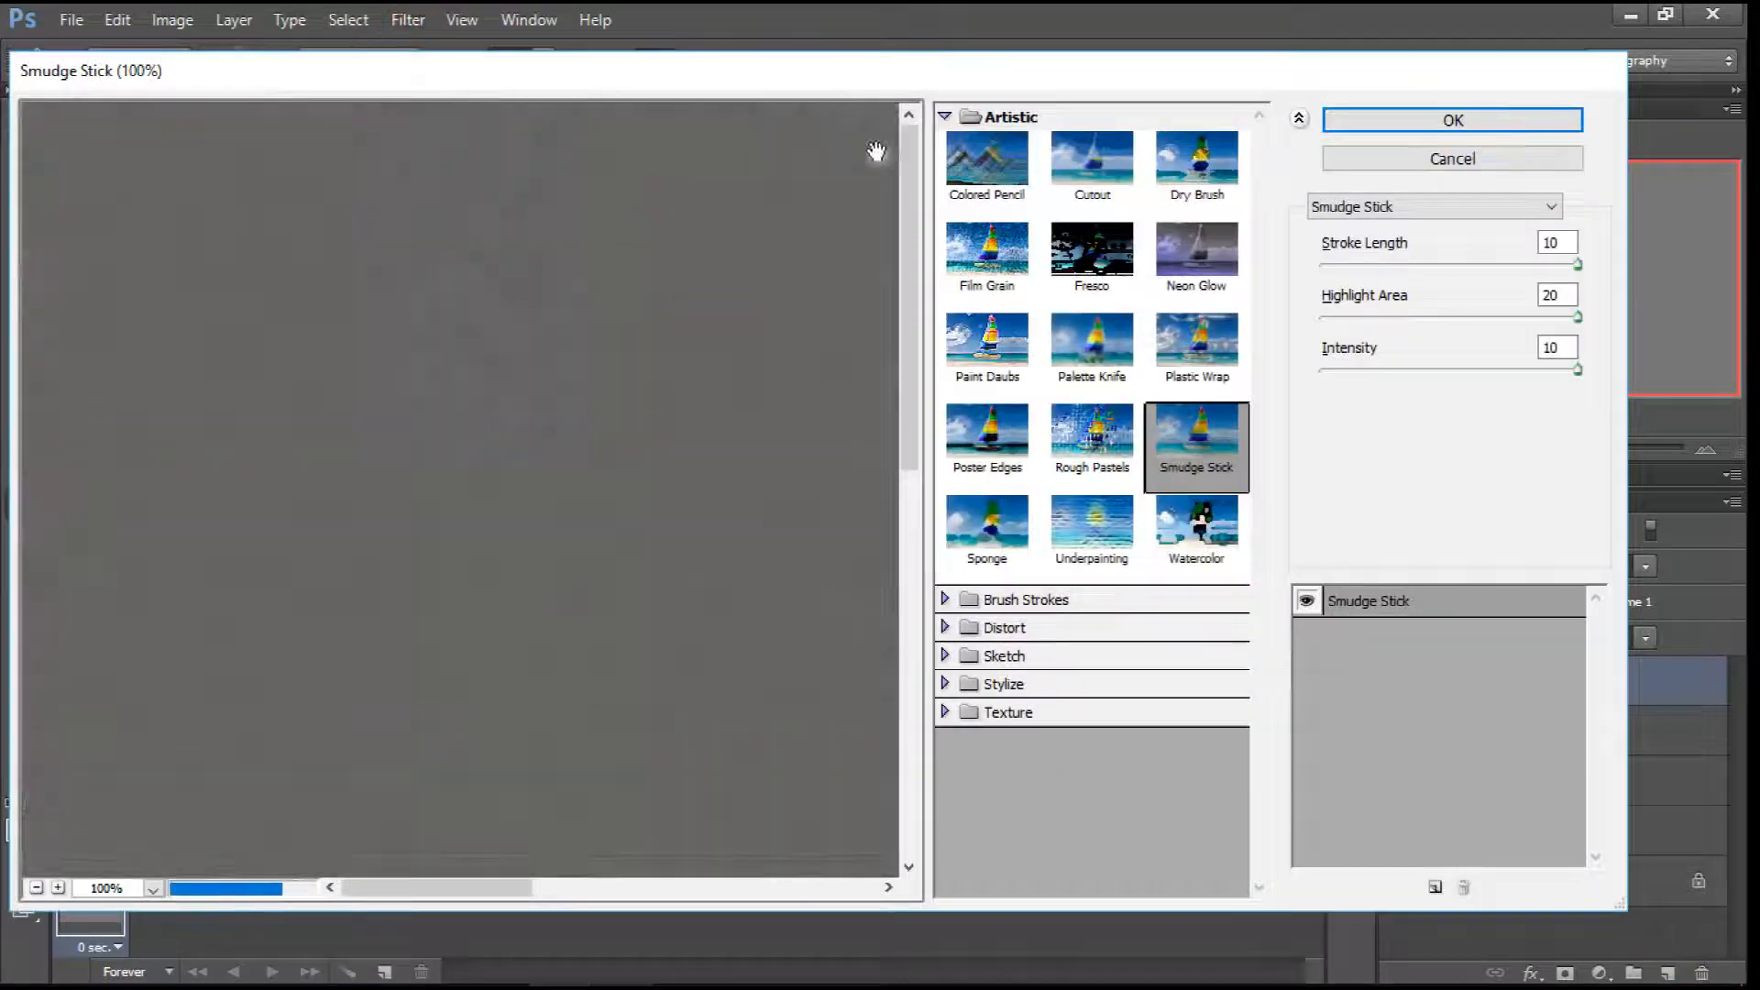
pyautogui.click(1430, 120)
# Step: Repeat the Smudge Stick filter on the grey layer to build up dense diagonal streaks
pyautogui.click(408, 20)
pyautogui.click(436, 37)
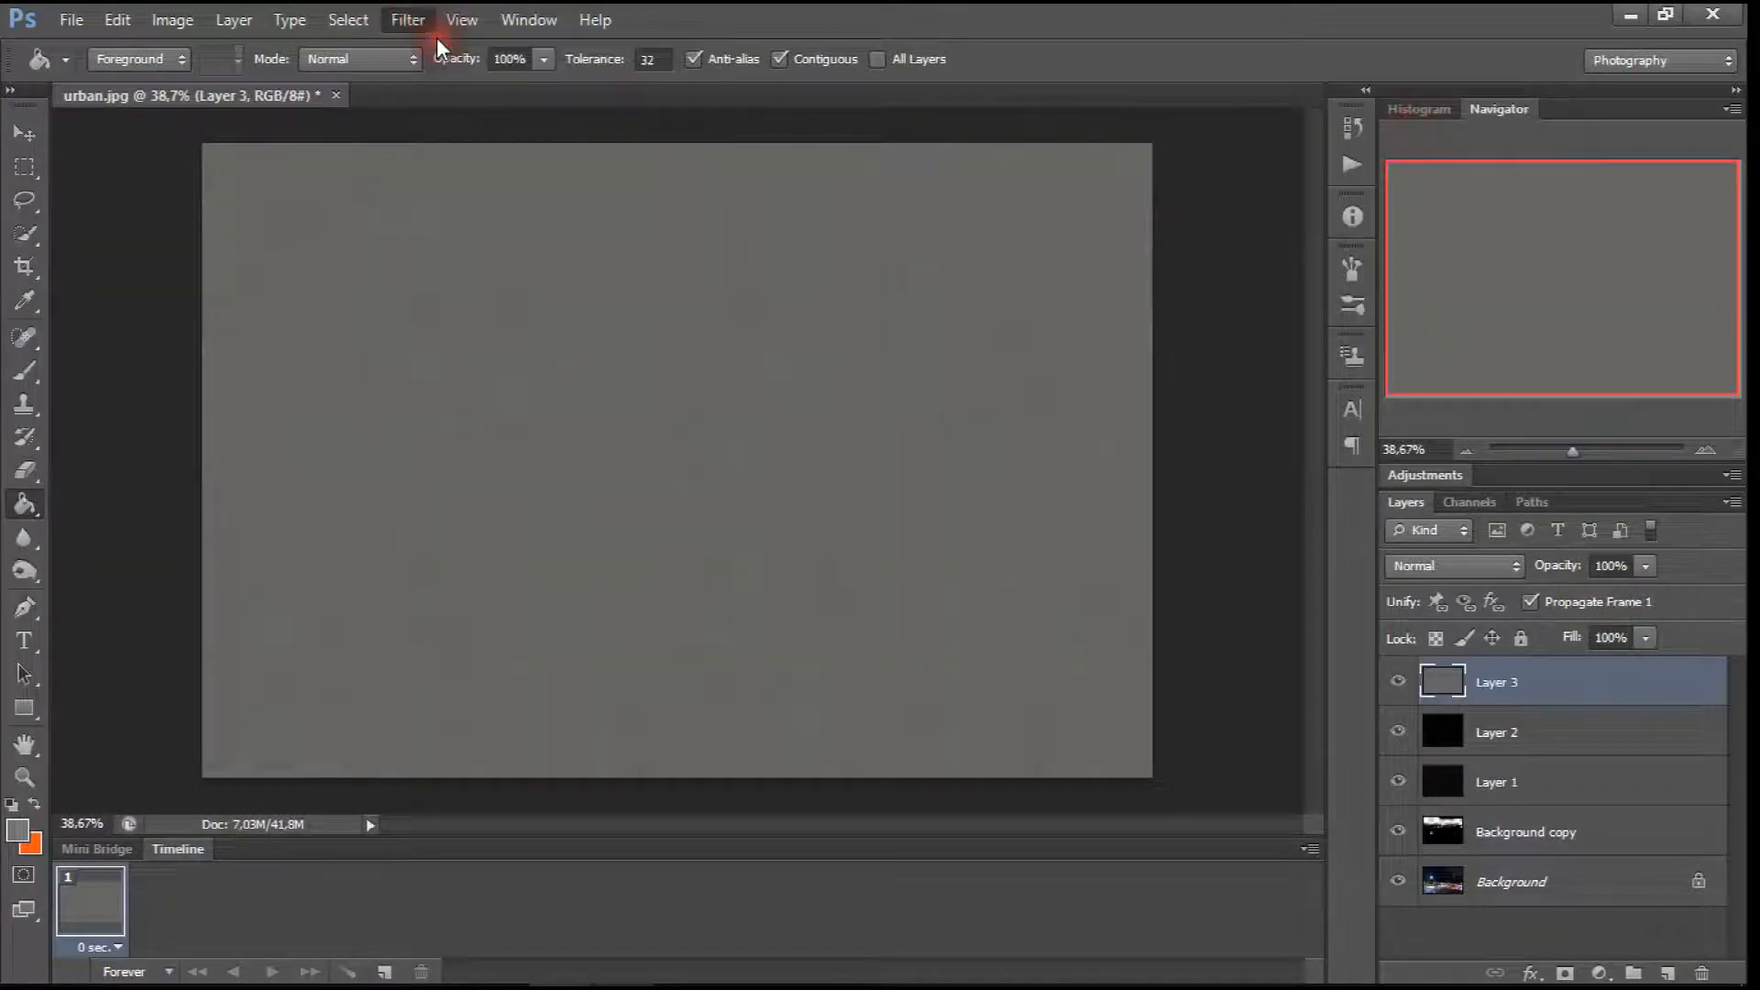
pyautogui.click(407, 20)
pyautogui.click(427, 37)
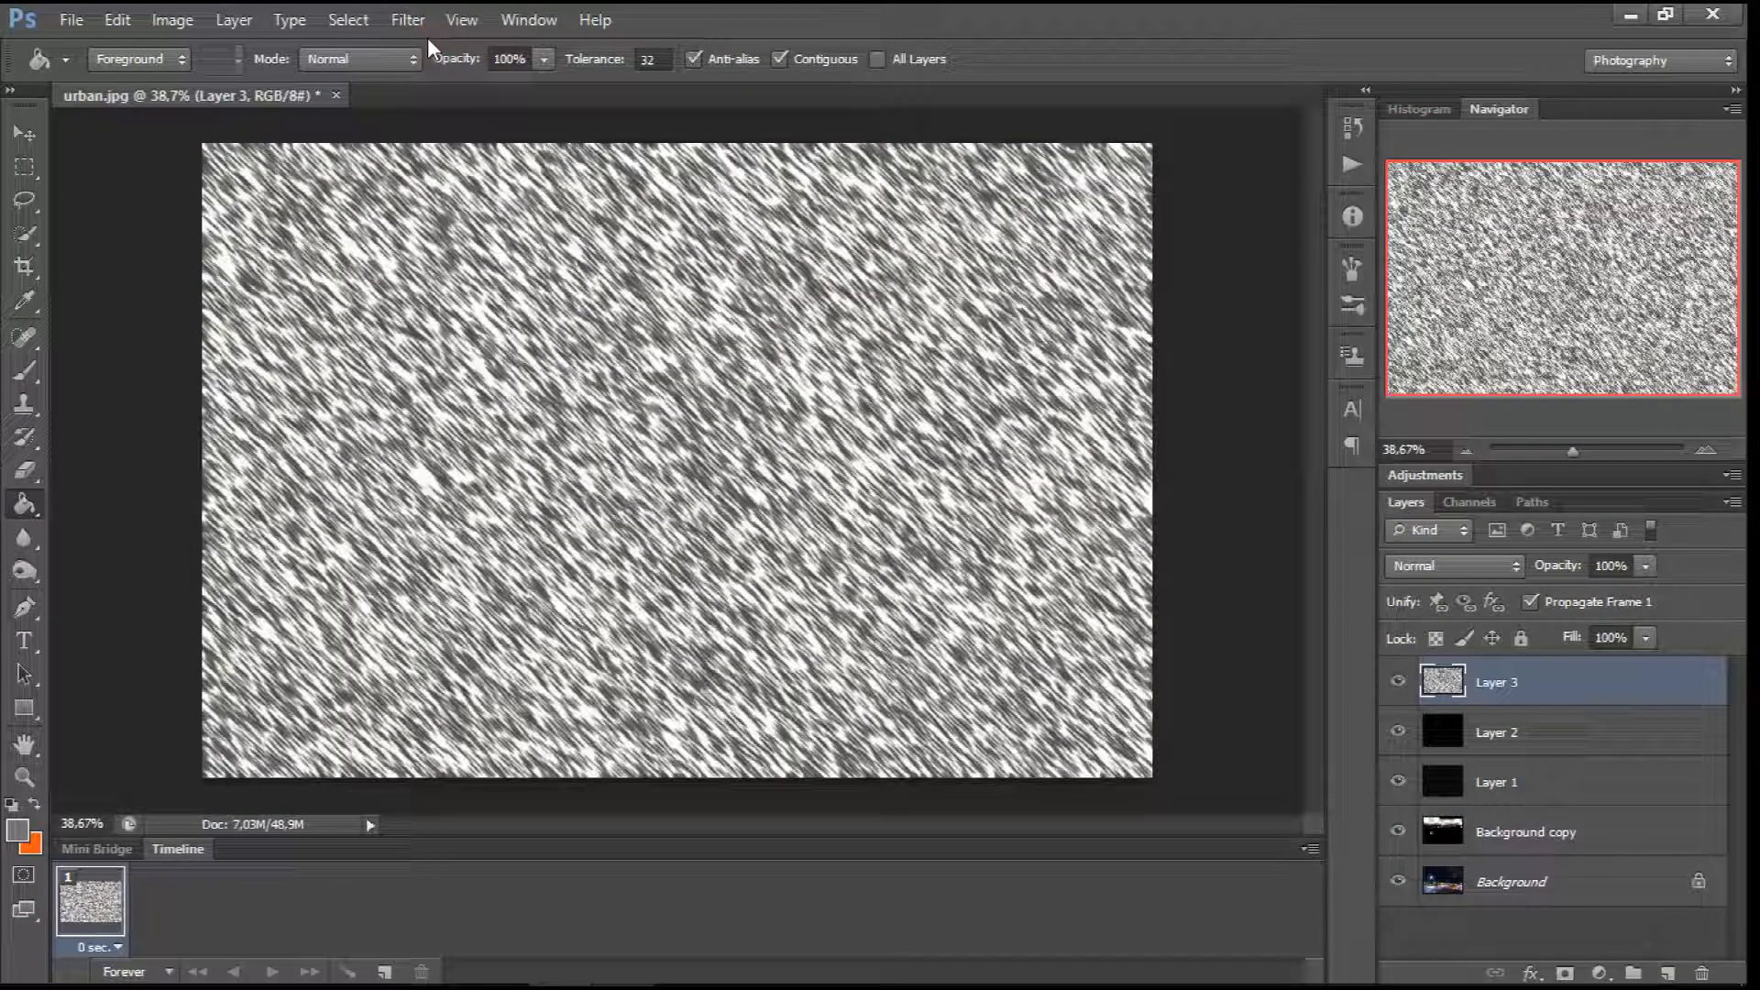
# Step: Blend the third streak layer over the photo in Screen mode
pyautogui.click(172, 20)
pyautogui.moveTo(275, 85)
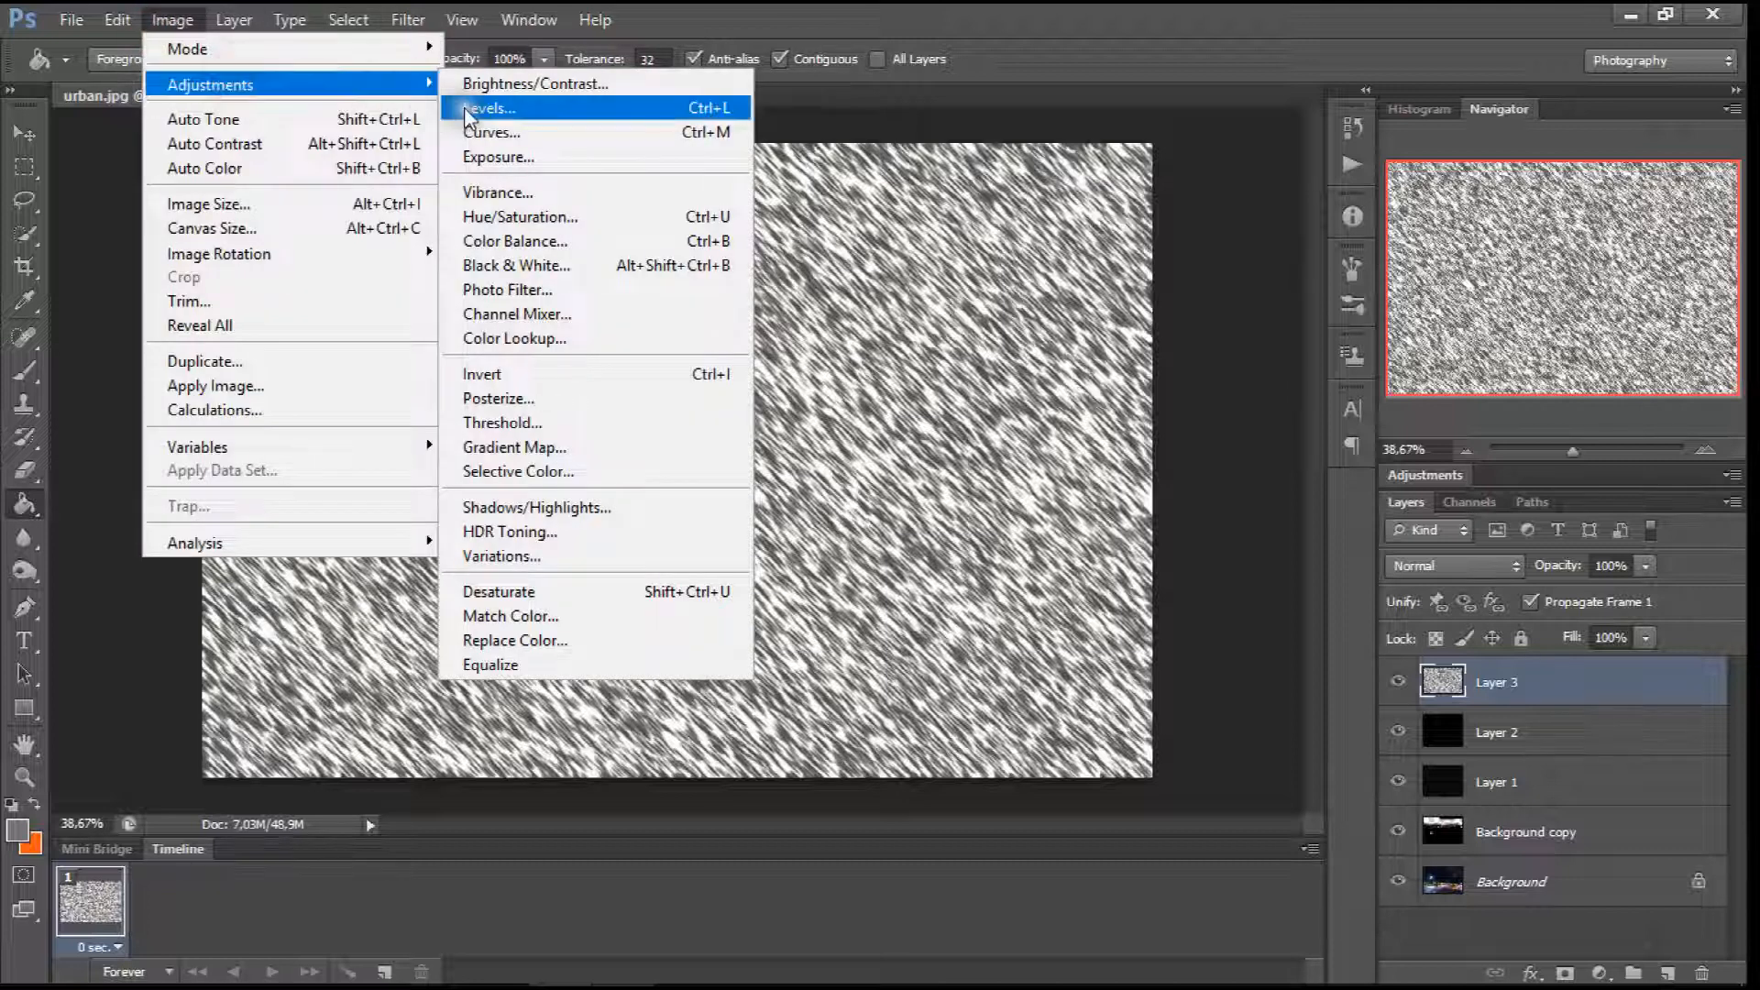
pyautogui.click(1489, 566)
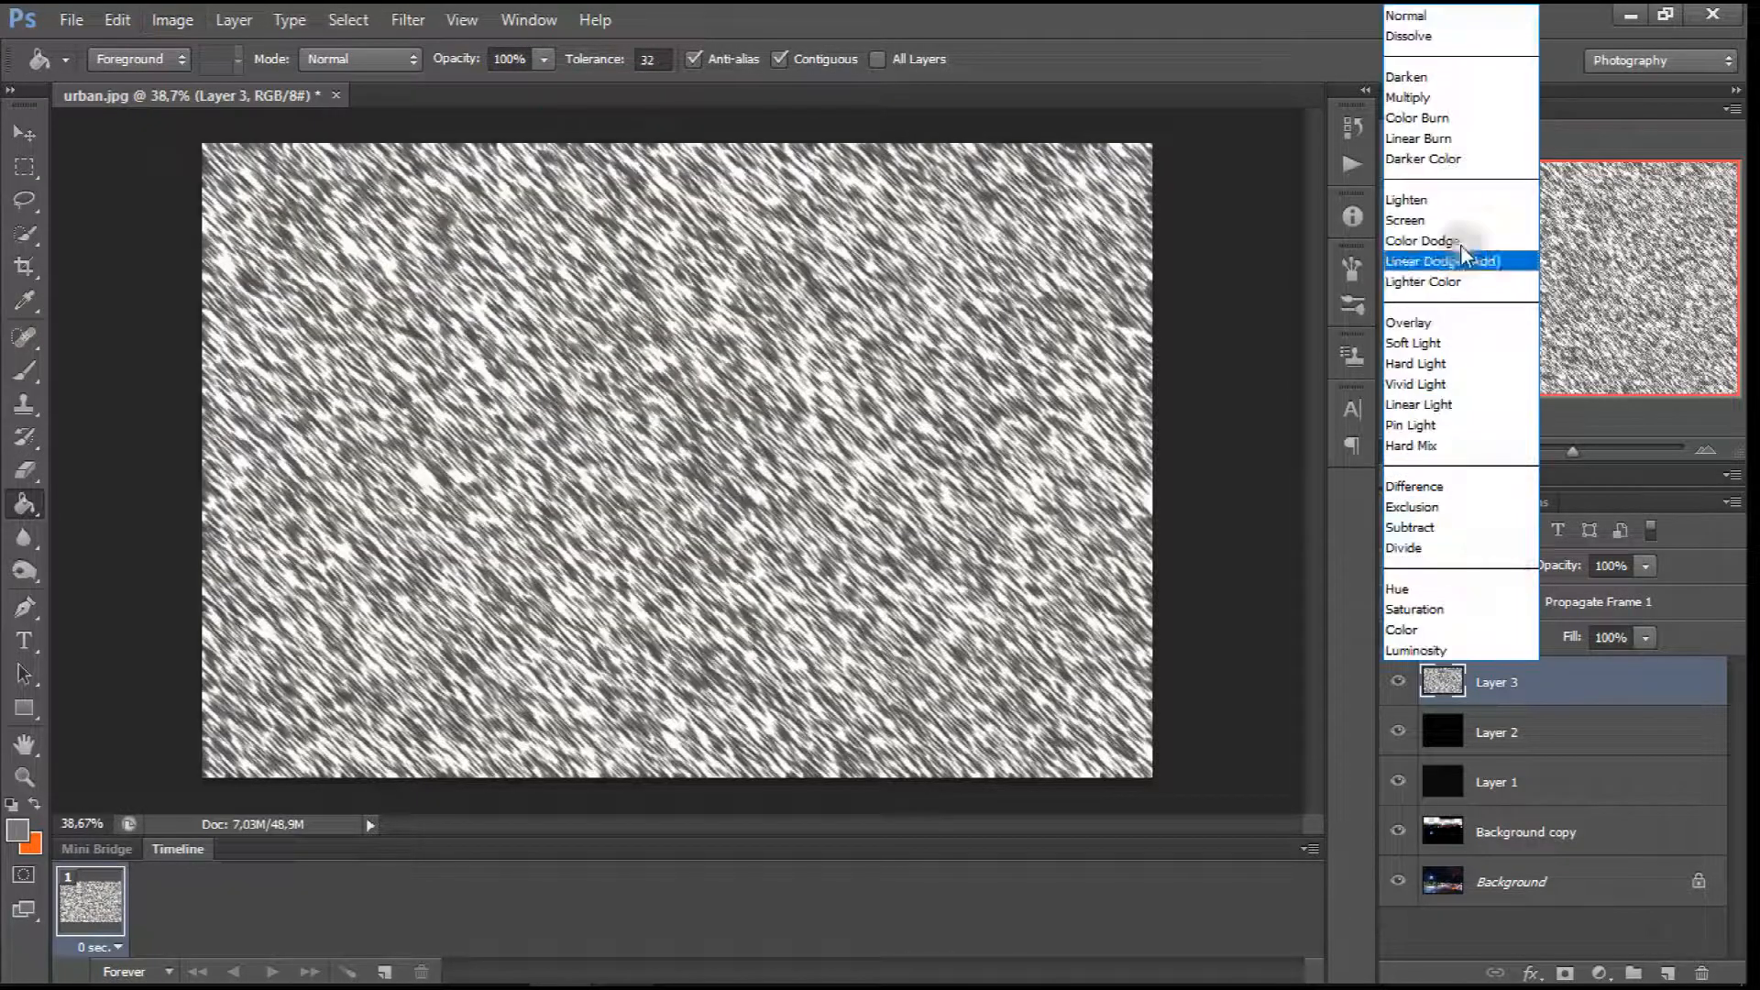
pyautogui.click(1444, 216)
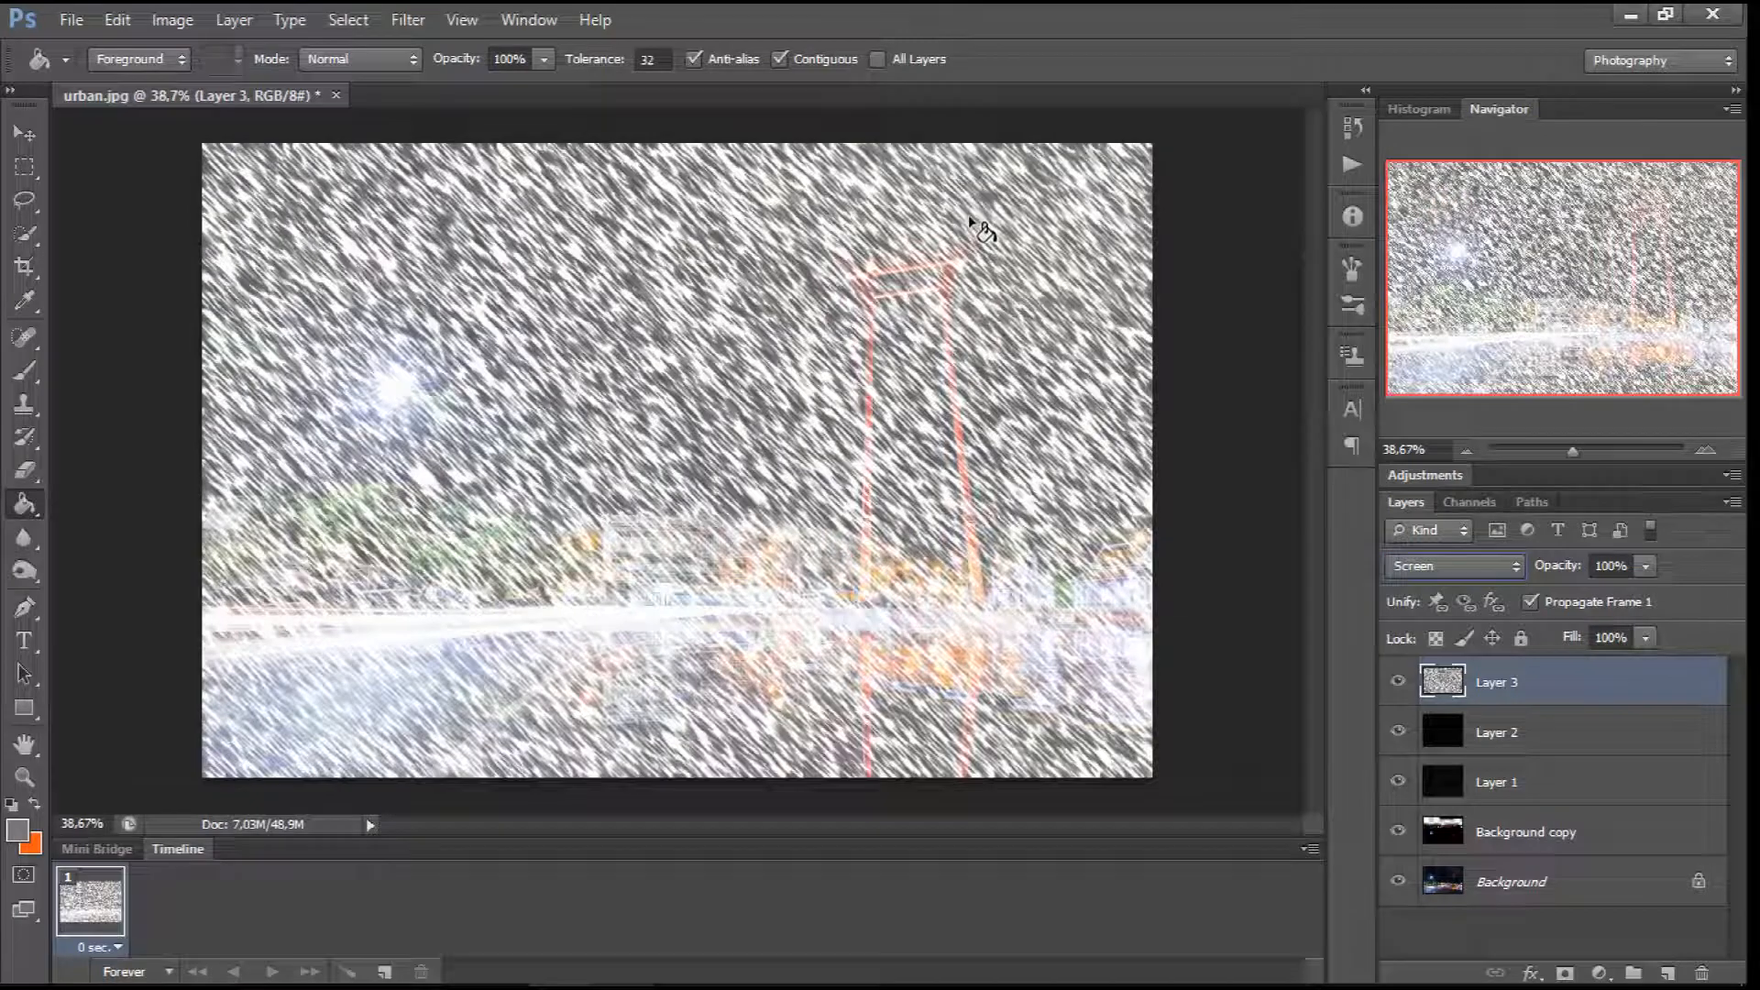
# Step: Enlarge the third streak layer beyond the canvas edges with Free Transform to make its streaks larger
pyautogui.hotkey('ctrl', 't')
pyautogui.moveTo(552, 259); pyautogui.dragTo(678, 488)
pyautogui.moveTo(331, 370); pyautogui.dragTo(156, 129)
pyautogui.moveTo(377, 301); pyautogui.dragTo(77, 75)
pyautogui.click(1284, 59)
# Step: Darken the gaps between the enlarged streaks with Levels, raising the black input to 203
pyautogui.click(172, 20)
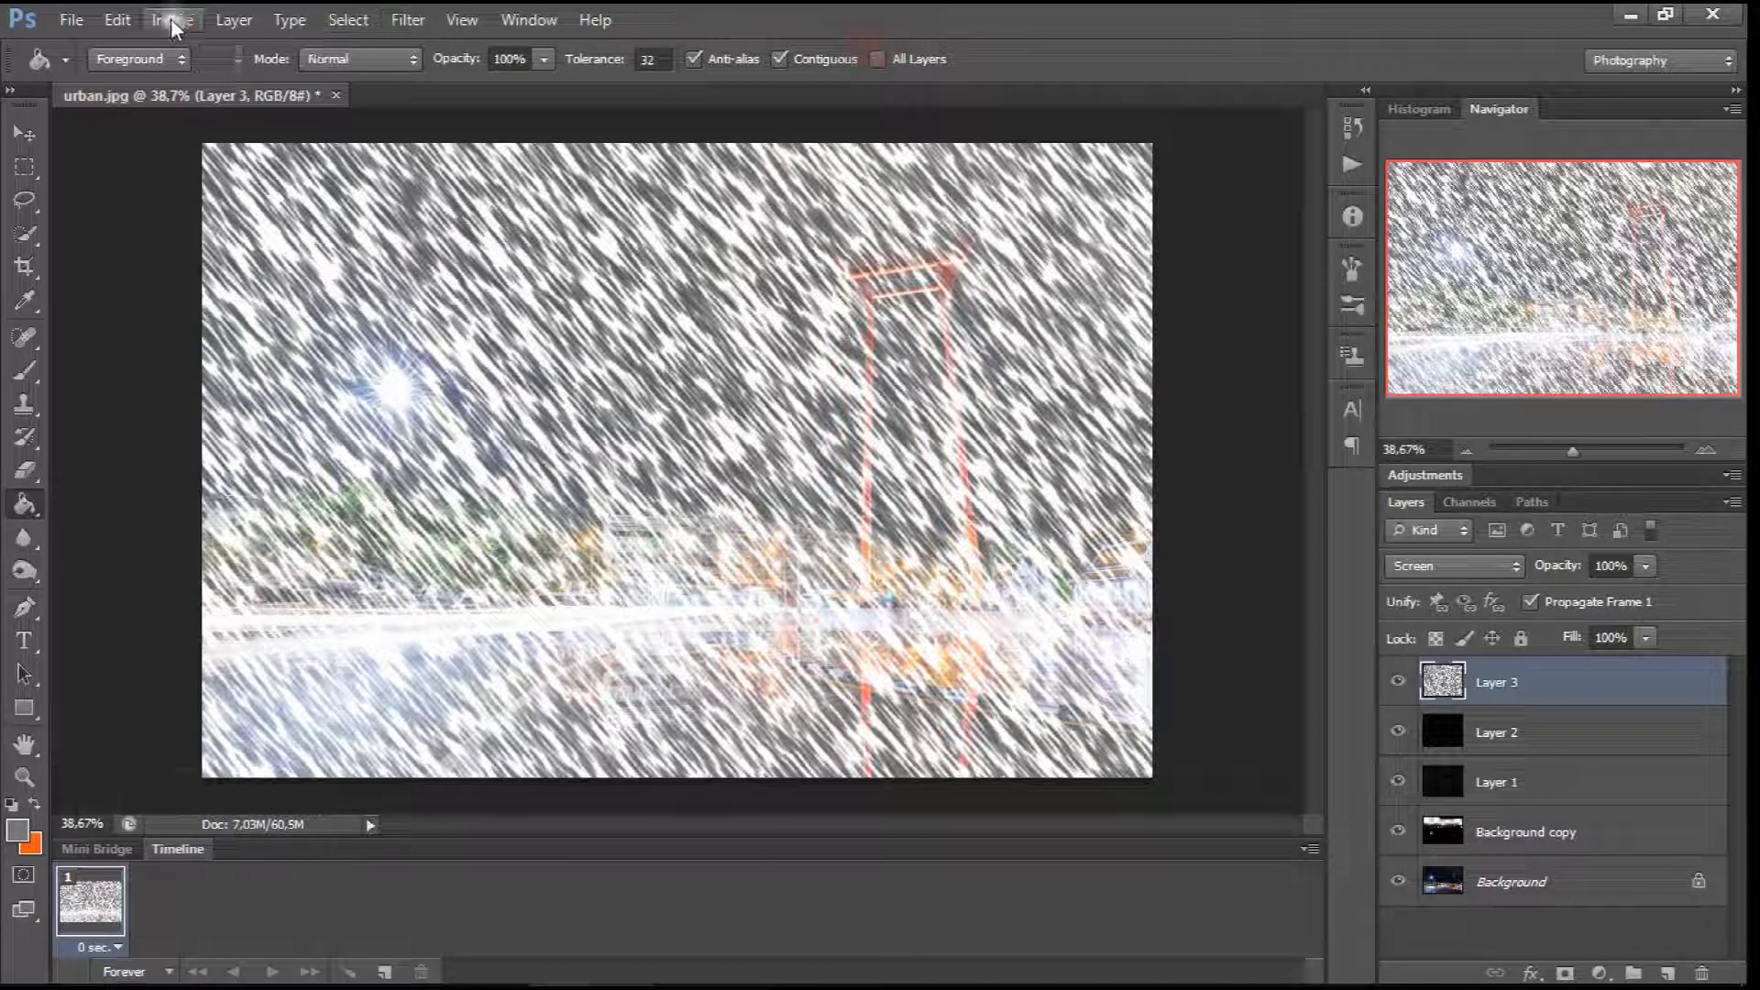
pyautogui.moveTo(261, 83)
pyautogui.click(517, 107)
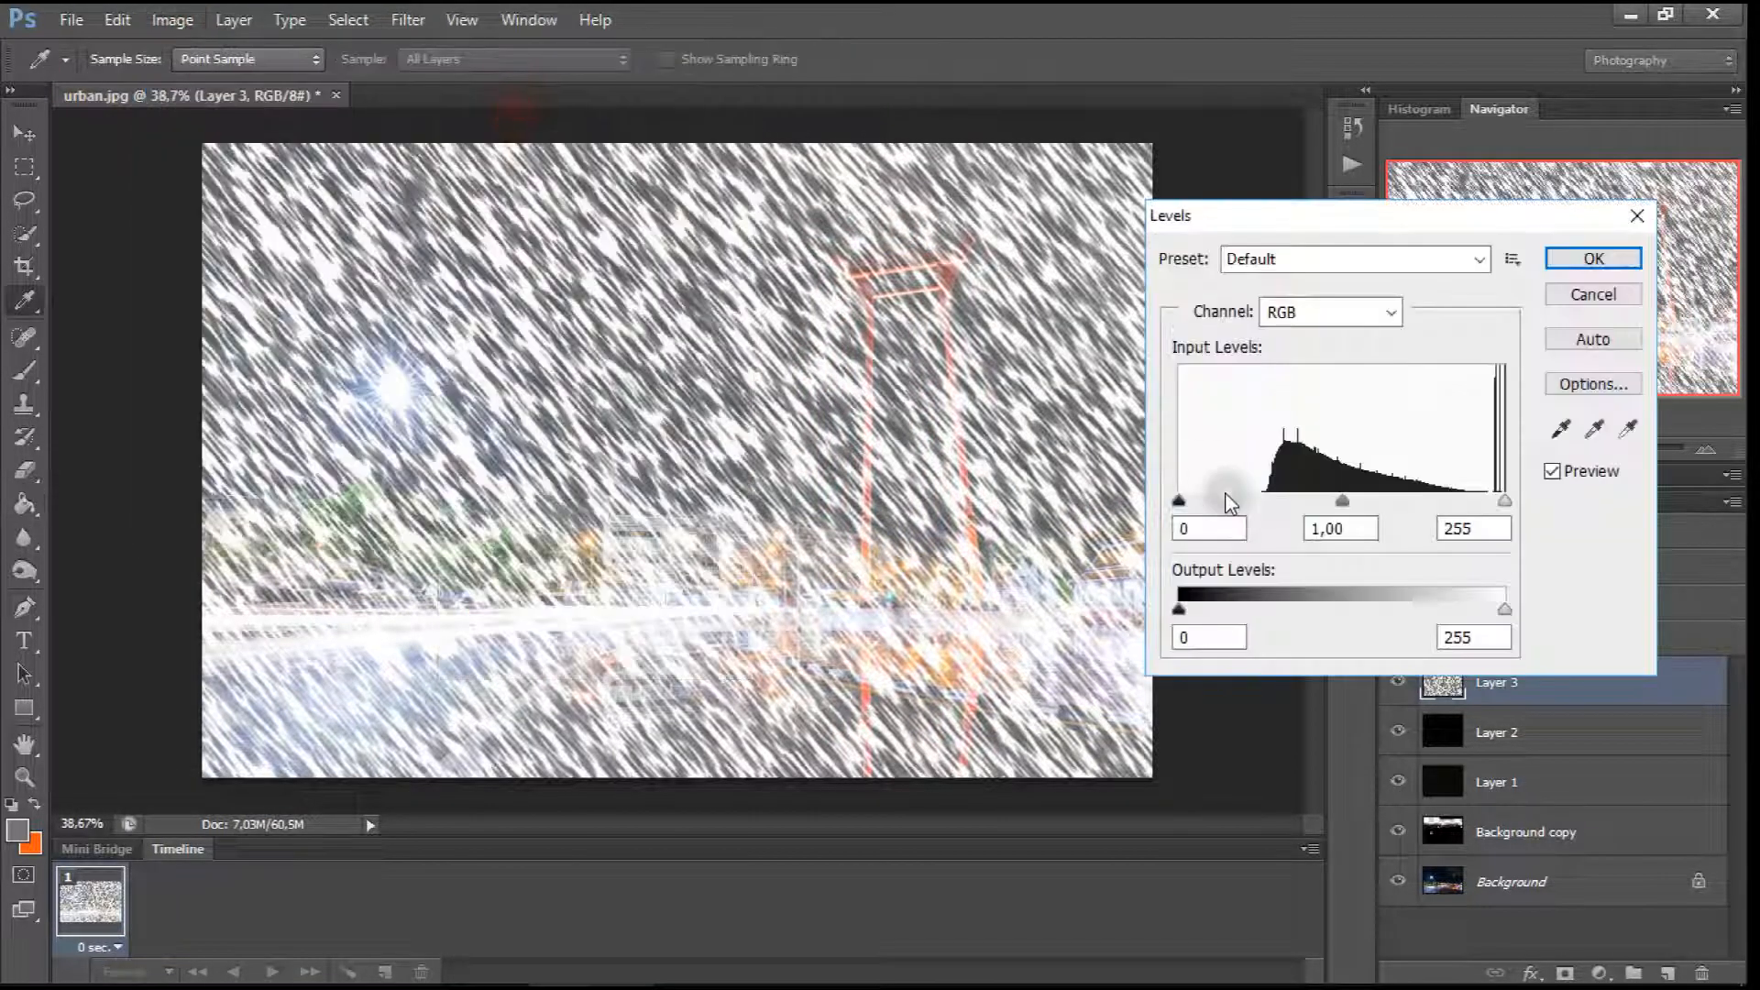
pyautogui.moveTo(1186, 502); pyautogui.dragTo(1446, 491)
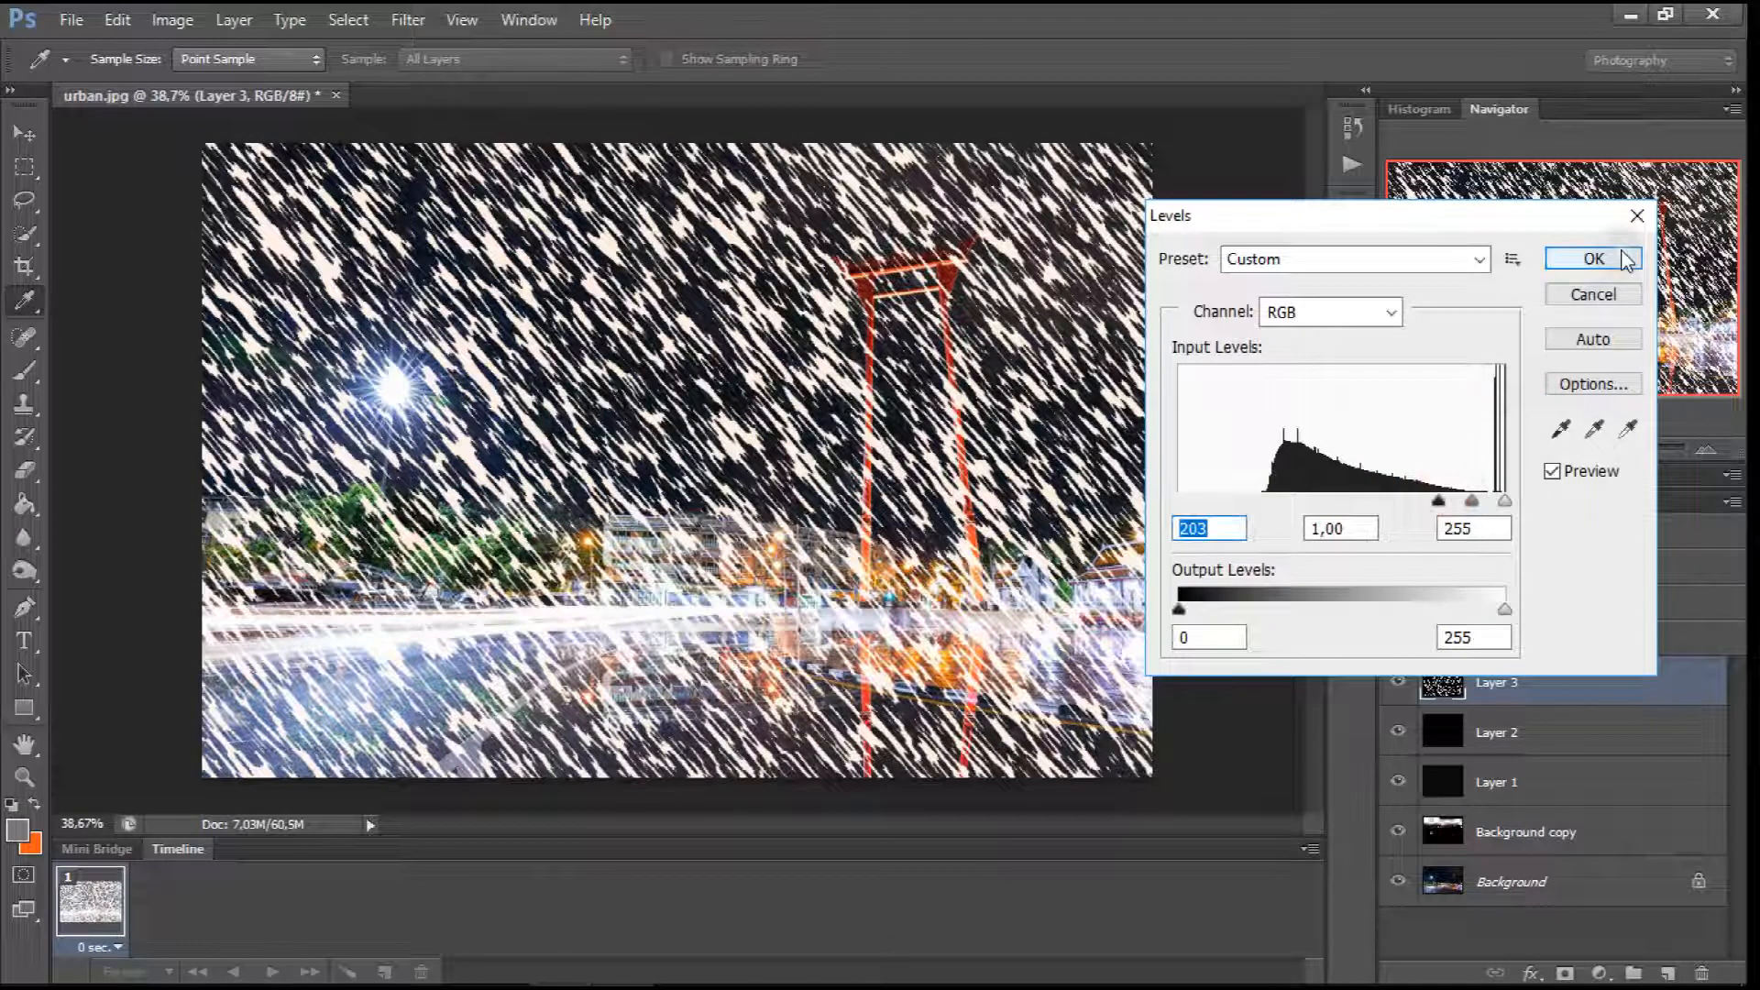
pyautogui.click(1594, 259)
# Step: Try inverting the enlarged streak layer's colours and undo the inversion
pyautogui.click(172, 20)
pyautogui.moveTo(249, 80)
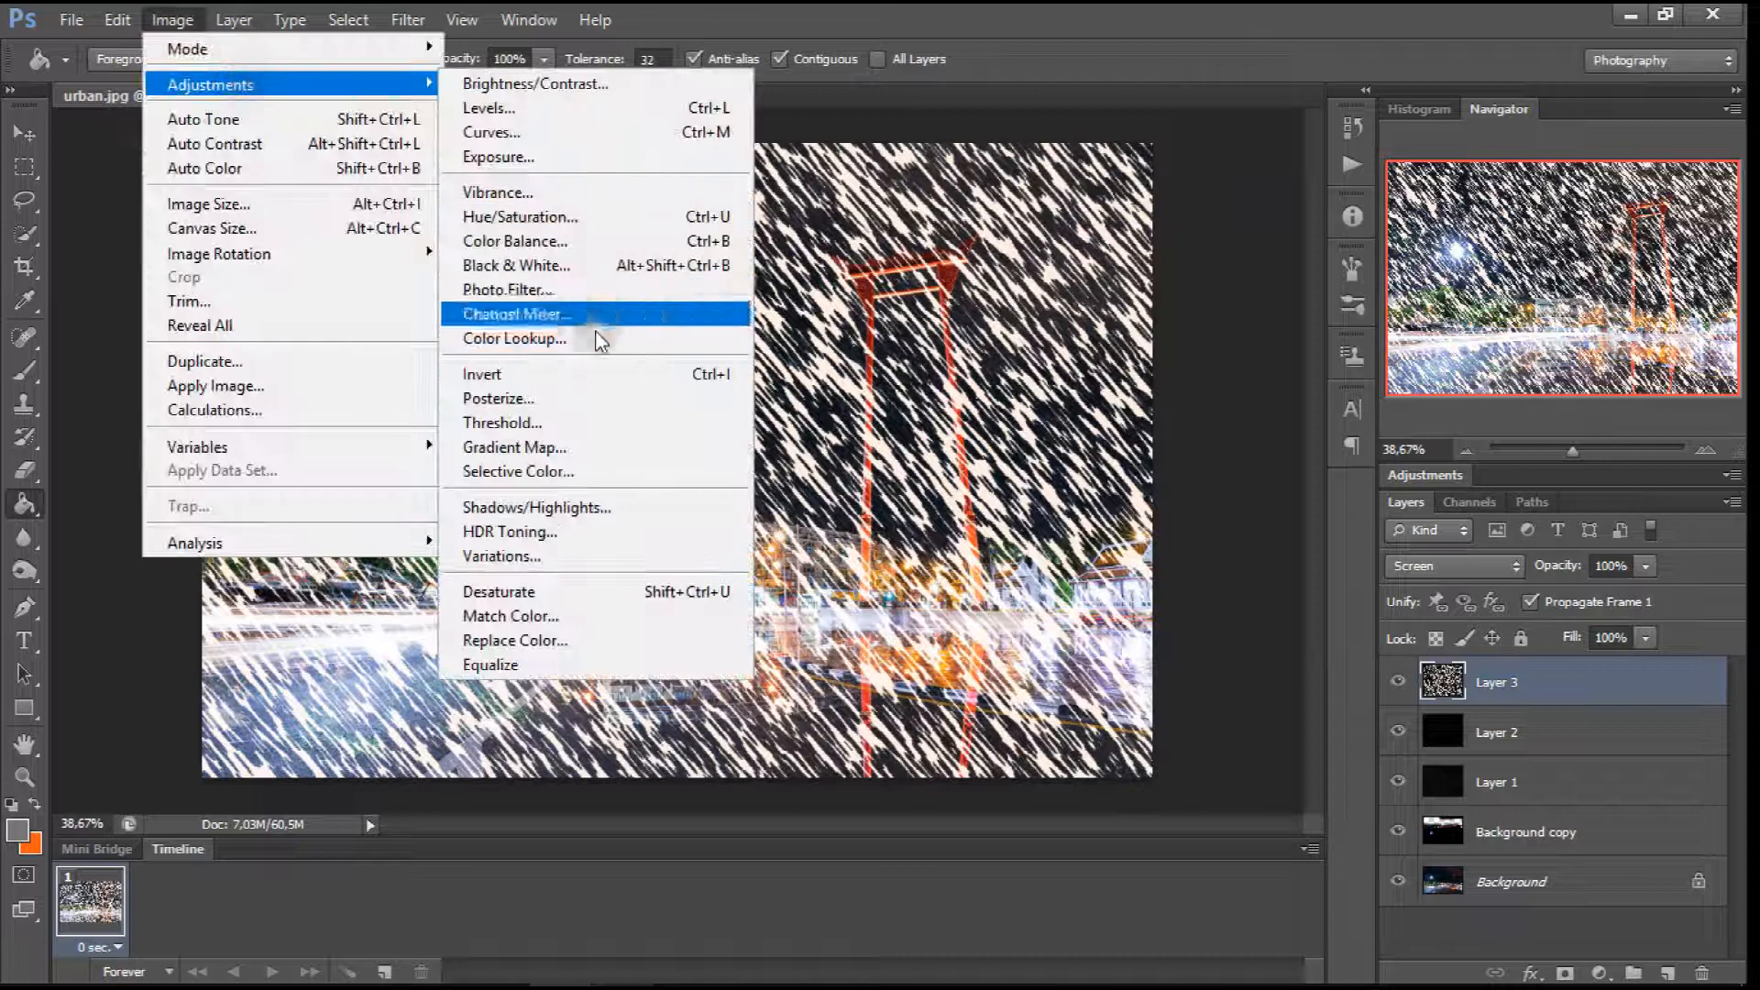
pyautogui.click(604, 377)
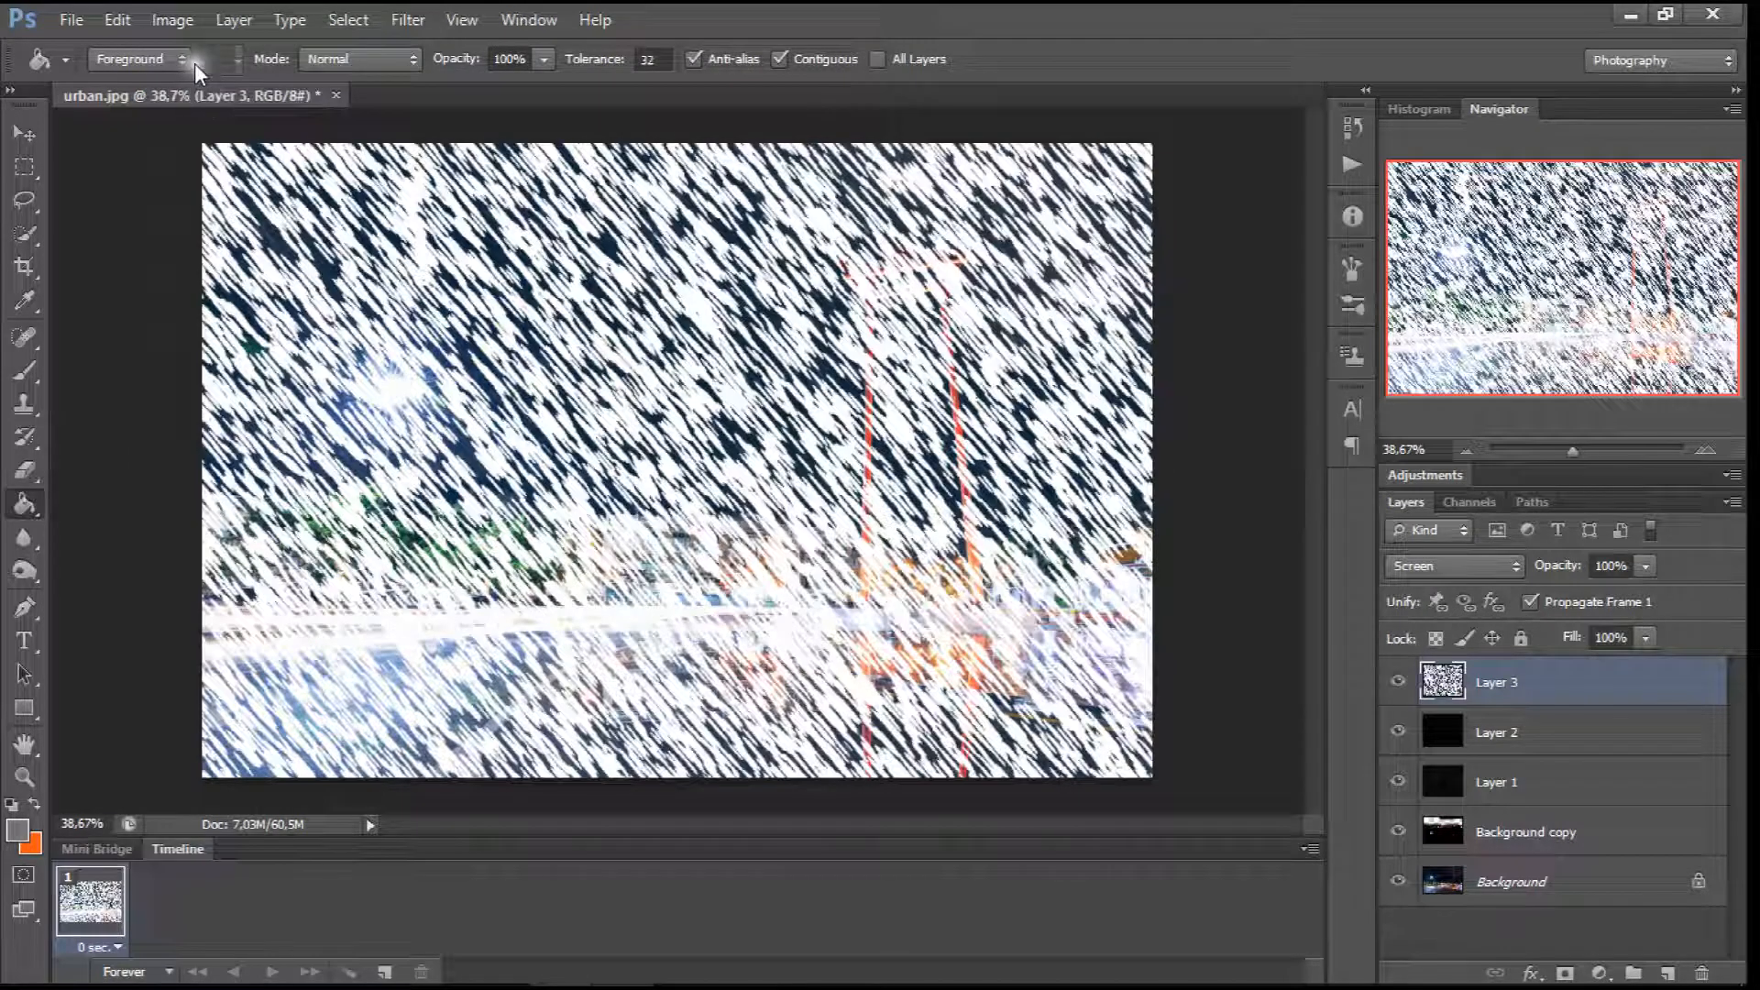
pyautogui.hotkey('ctrl', 'z')
# Step: Lower the enlarged streak layer's opacity to 3%
pyautogui.click(1654, 565)
pyautogui.moveTo(1655, 566)
pyautogui.mouseDown()
pyautogui.moveTo(1623, 589)
pyautogui.moveTo(1527, 586)
pyautogui.mouseUp()
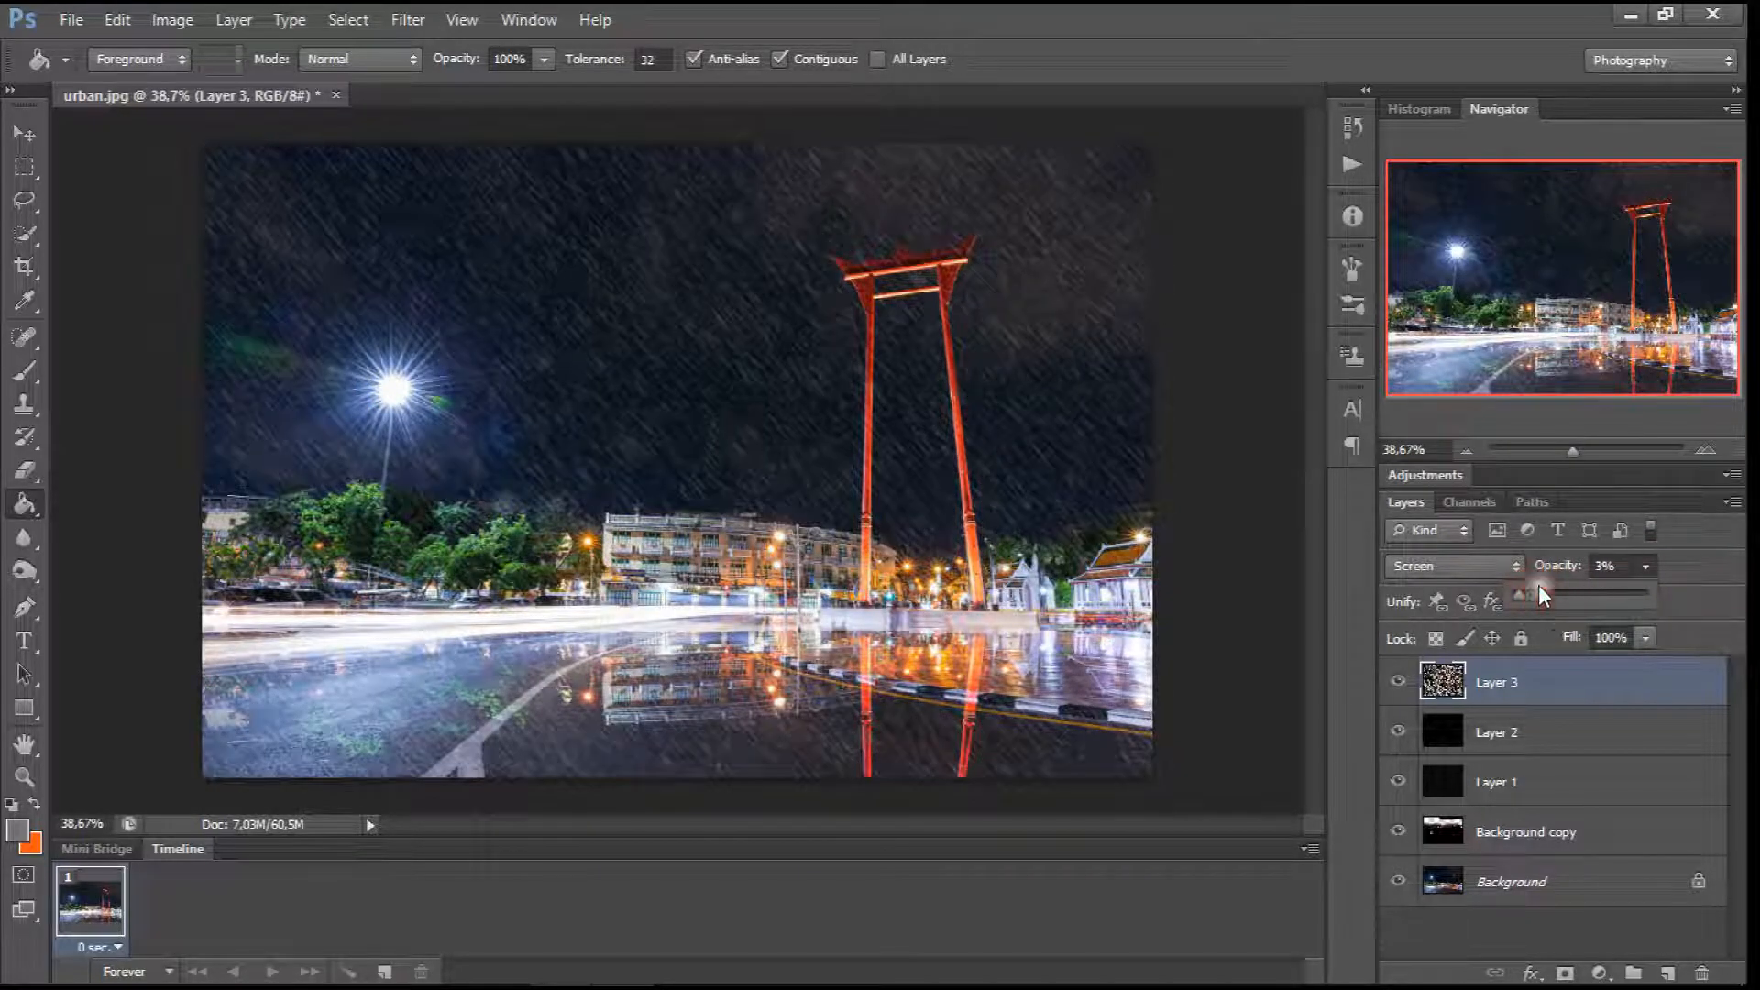
# Step: Add a fourth grey-filled layer on top and run the last Smudge Stick filter on it repeatedly to create streaks
pyautogui.click(1678, 973)
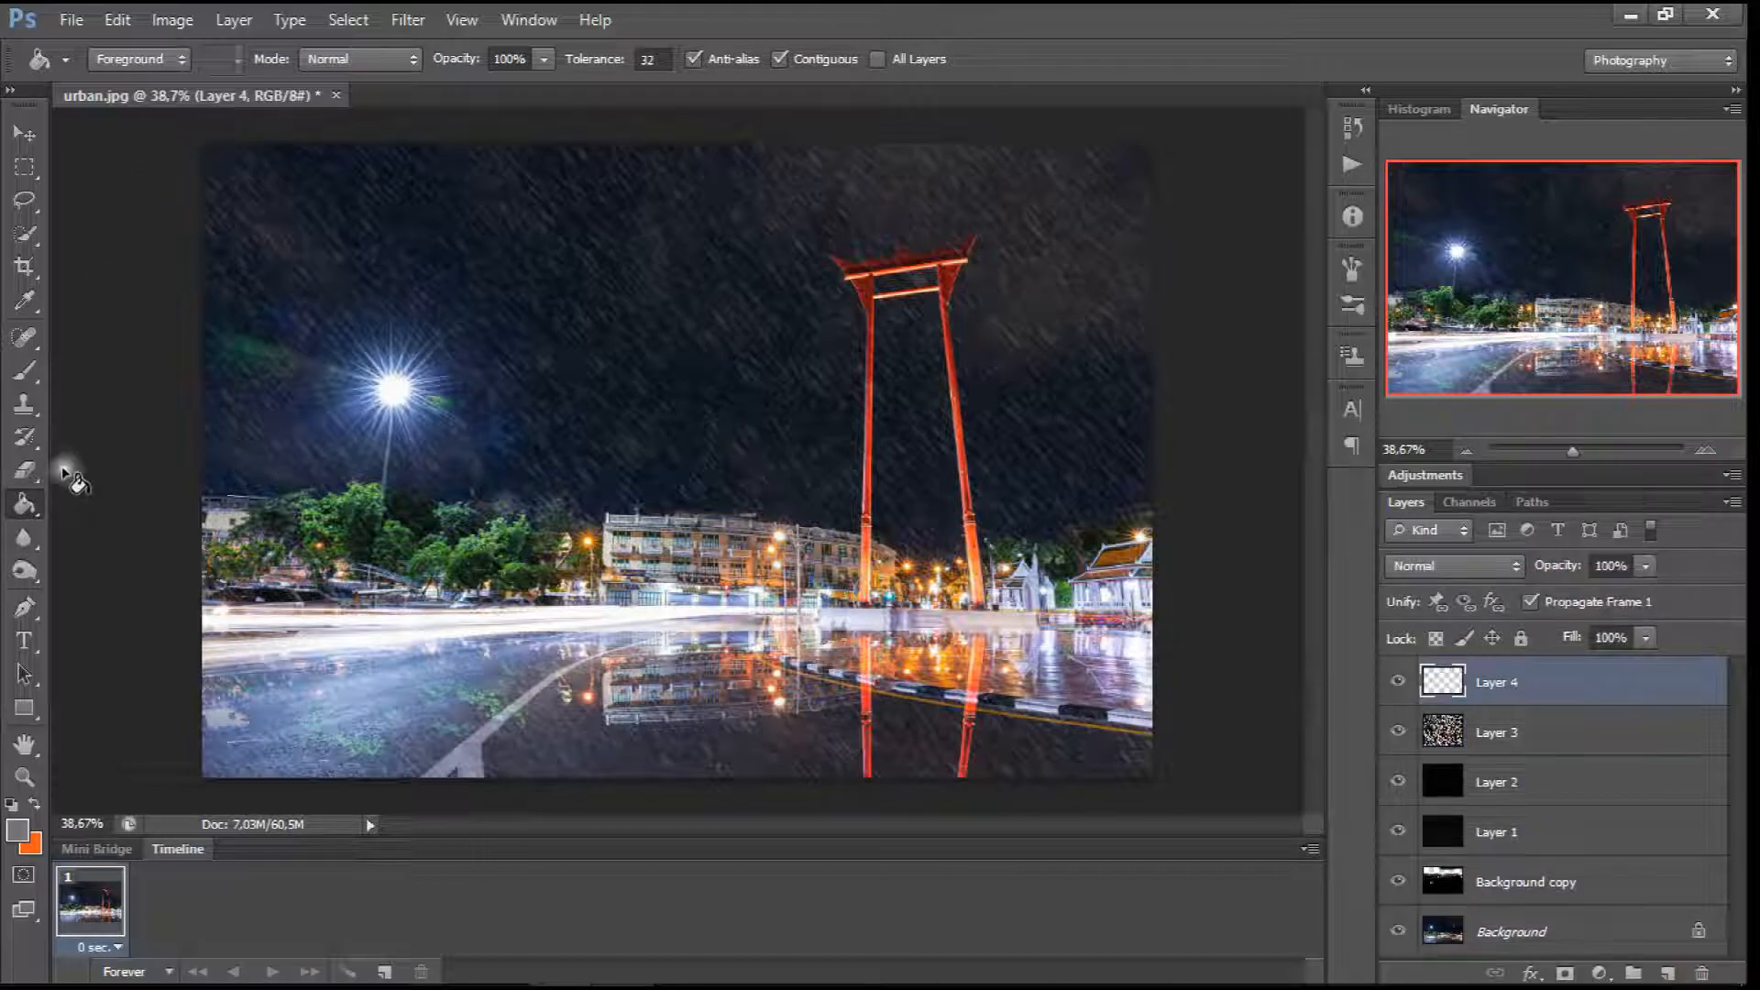
pyautogui.click(332, 507)
pyautogui.click(408, 17)
pyautogui.click(445, 47)
pyautogui.click(424, 22)
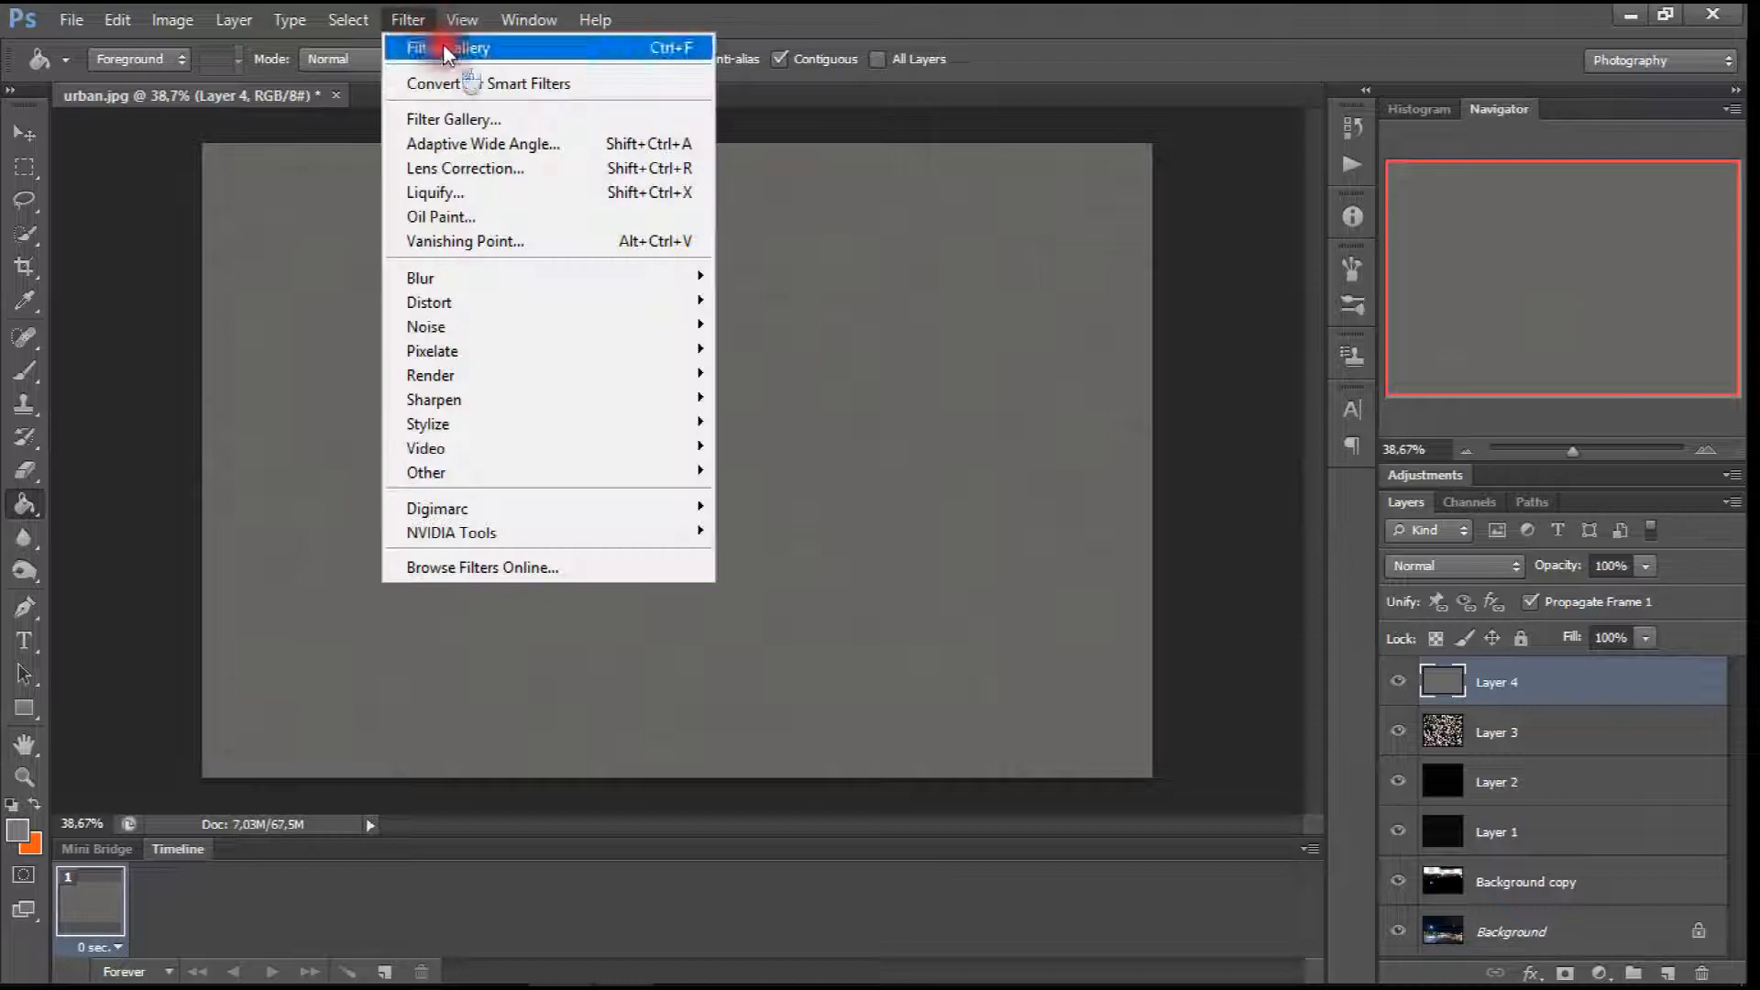
pyautogui.click(445, 48)
# Step: Scale the fourth streak layer to about 147% width and 157% height, rotate it about 9.8° and position it to cover the canvas
pyautogui.hotkey('ctrl', 't')
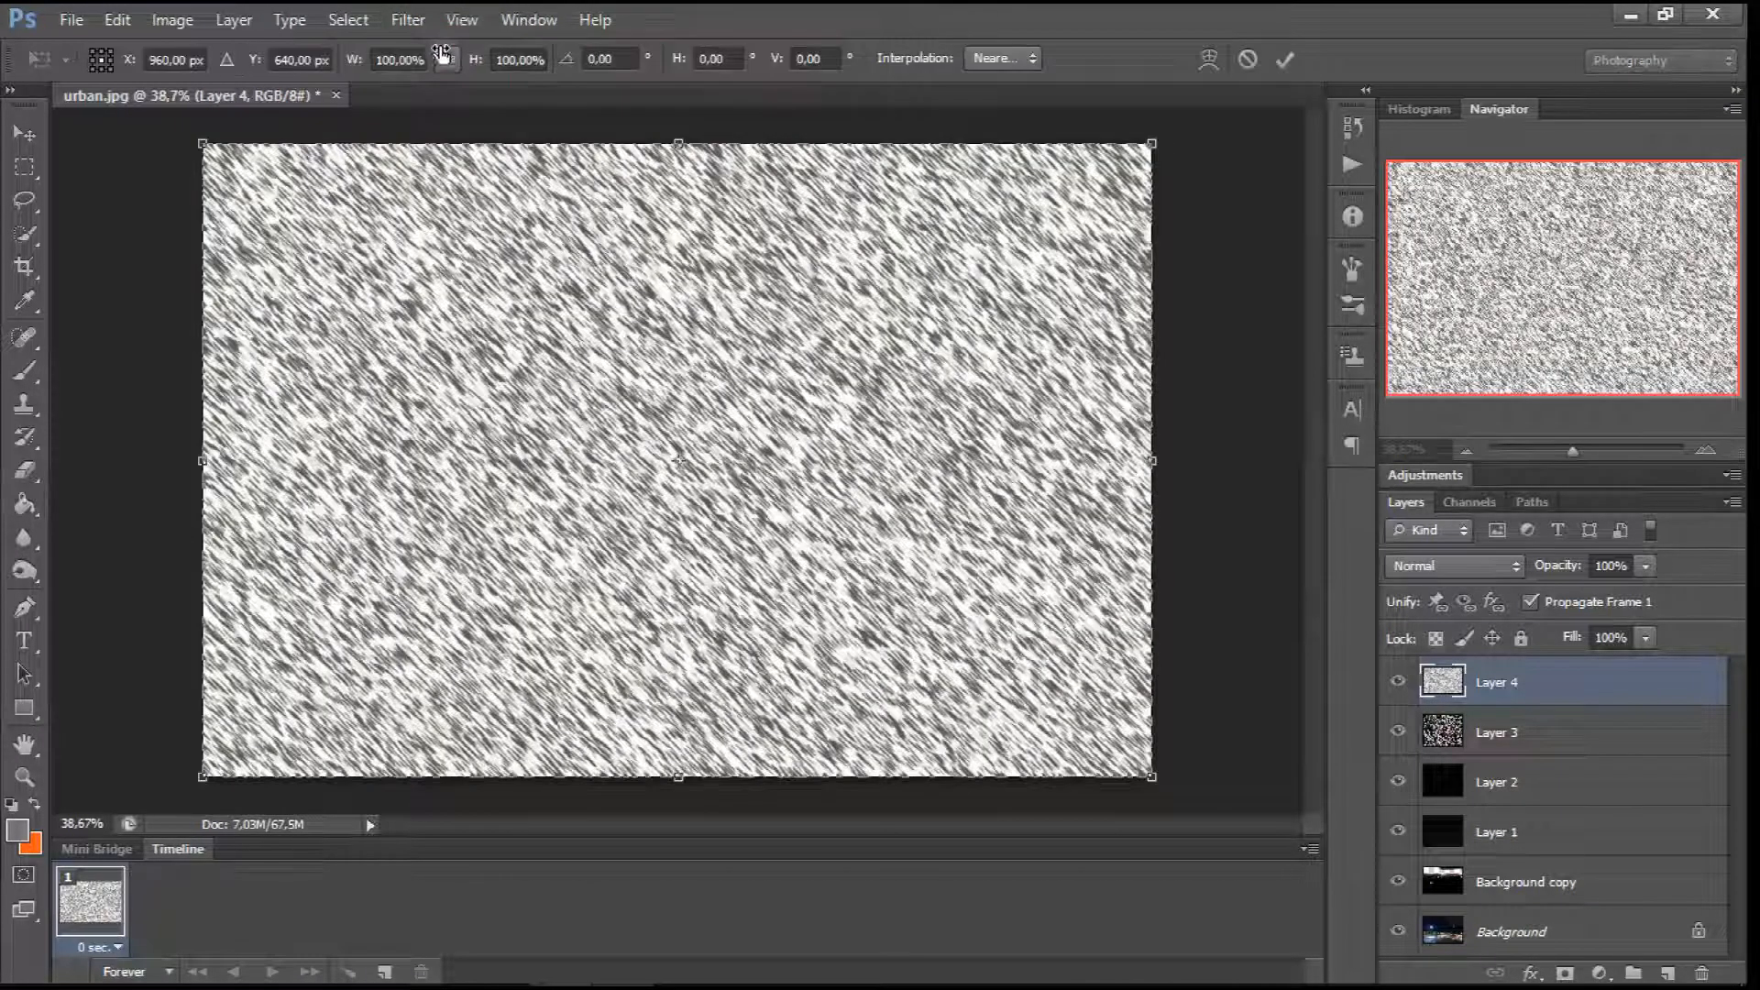
pyautogui.moveTo(370, 308); pyautogui.dragTo(13, 45)
pyautogui.moveTo(331, 243); pyautogui.dragTo(486, 401)
pyautogui.moveTo(457, 170); pyautogui.dragTo(509, 166)
pyautogui.moveTo(572, 175); pyautogui.dragTo(658, 90)
pyautogui.moveTo(160, 515); pyautogui.dragTo(79, 478)
pyautogui.moveTo(475, 471); pyautogui.dragTo(459, 444)
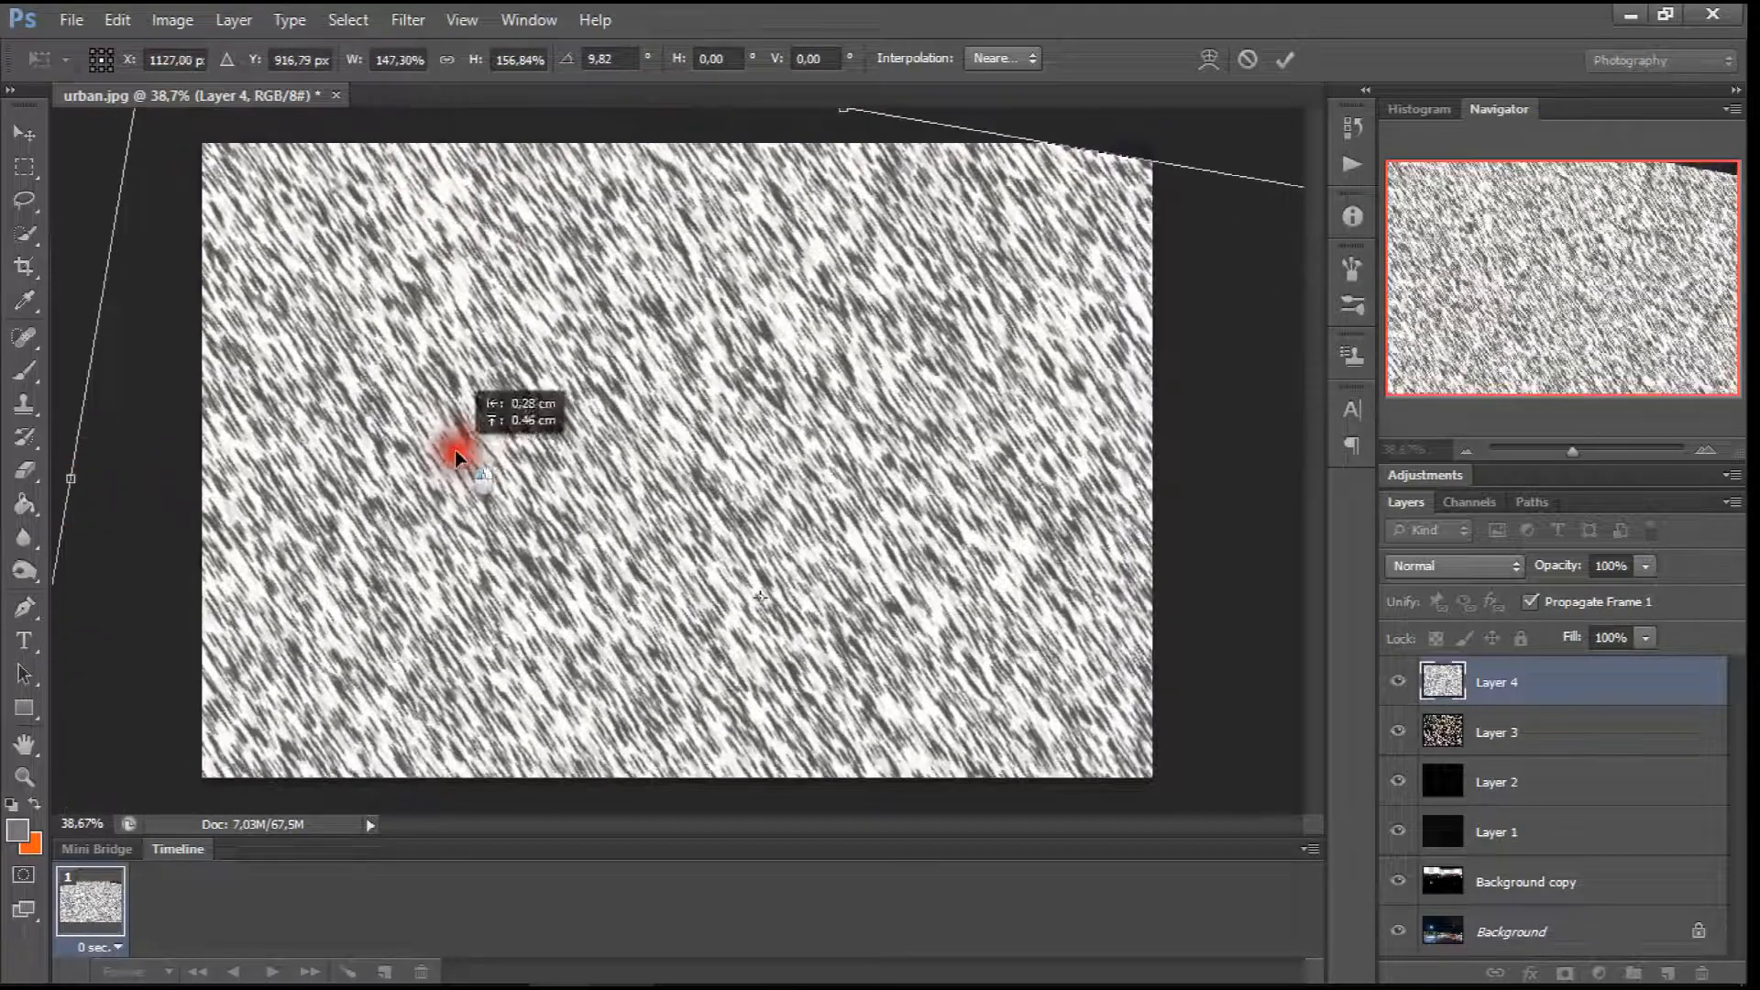
pyautogui.click(1285, 58)
pyautogui.click(24, 133)
pyautogui.moveTo(655, 312); pyautogui.dragTo(678, 270)
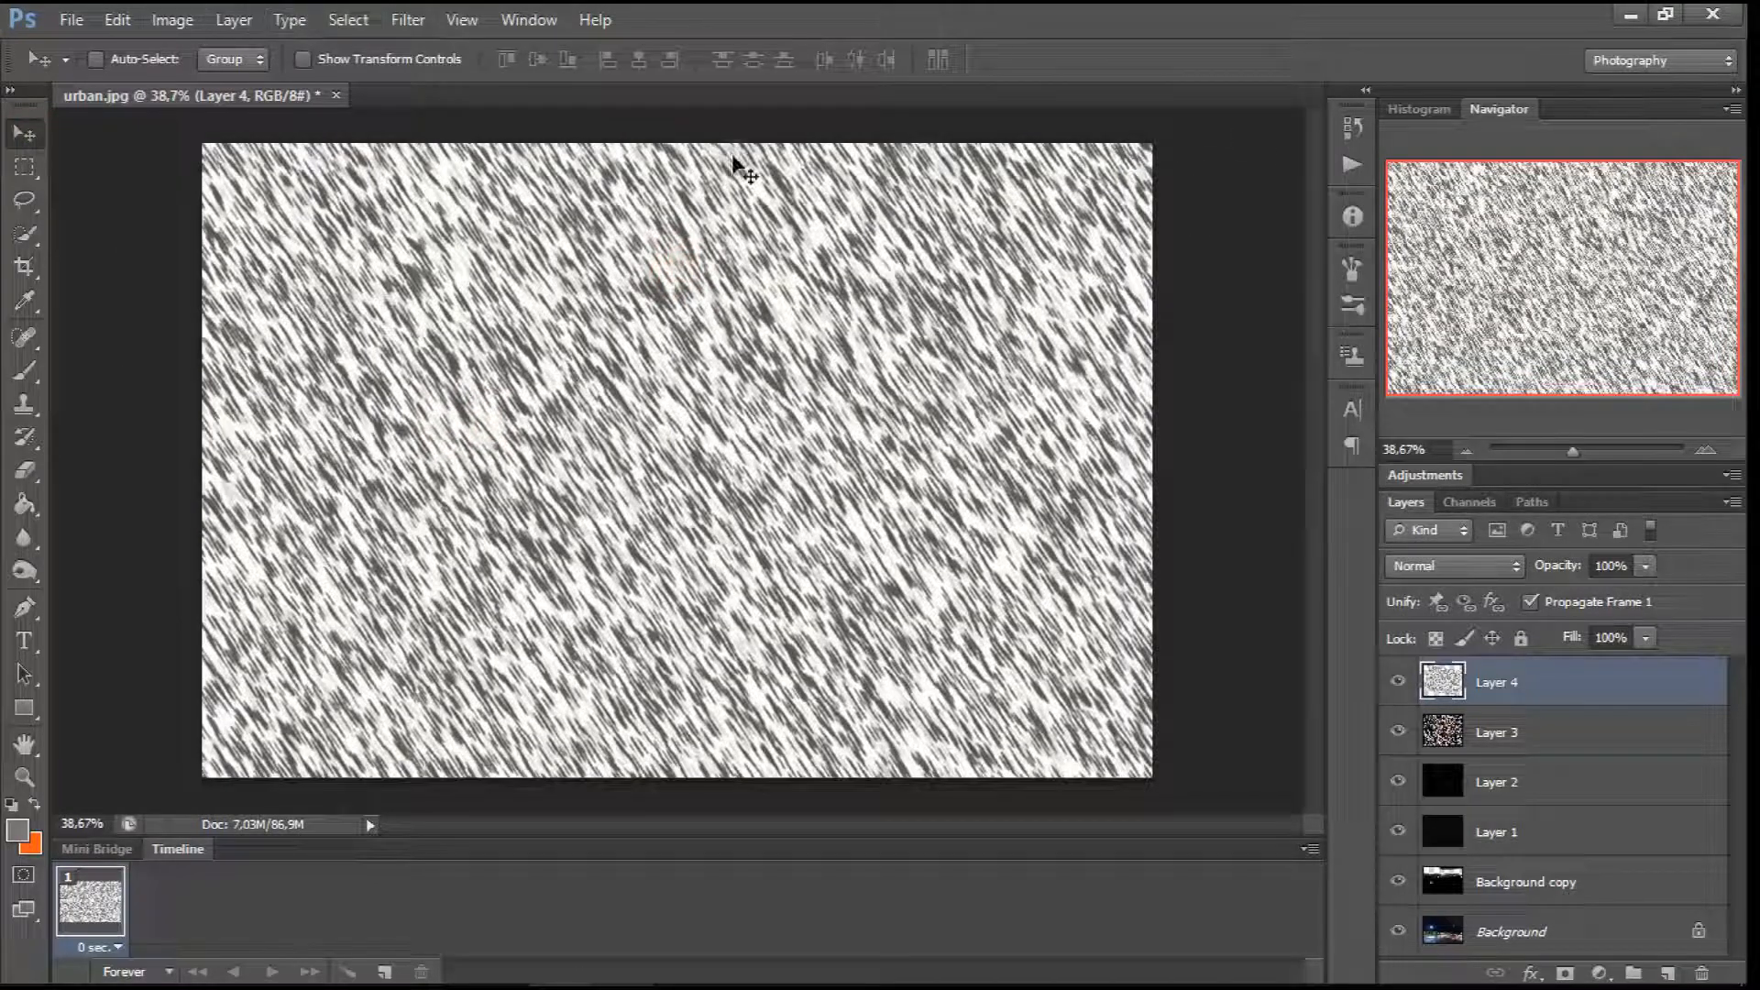
# Step: Set the rotated streak layer's blend mode to Screen
pyautogui.click(170, 13)
pyautogui.click(1453, 565)
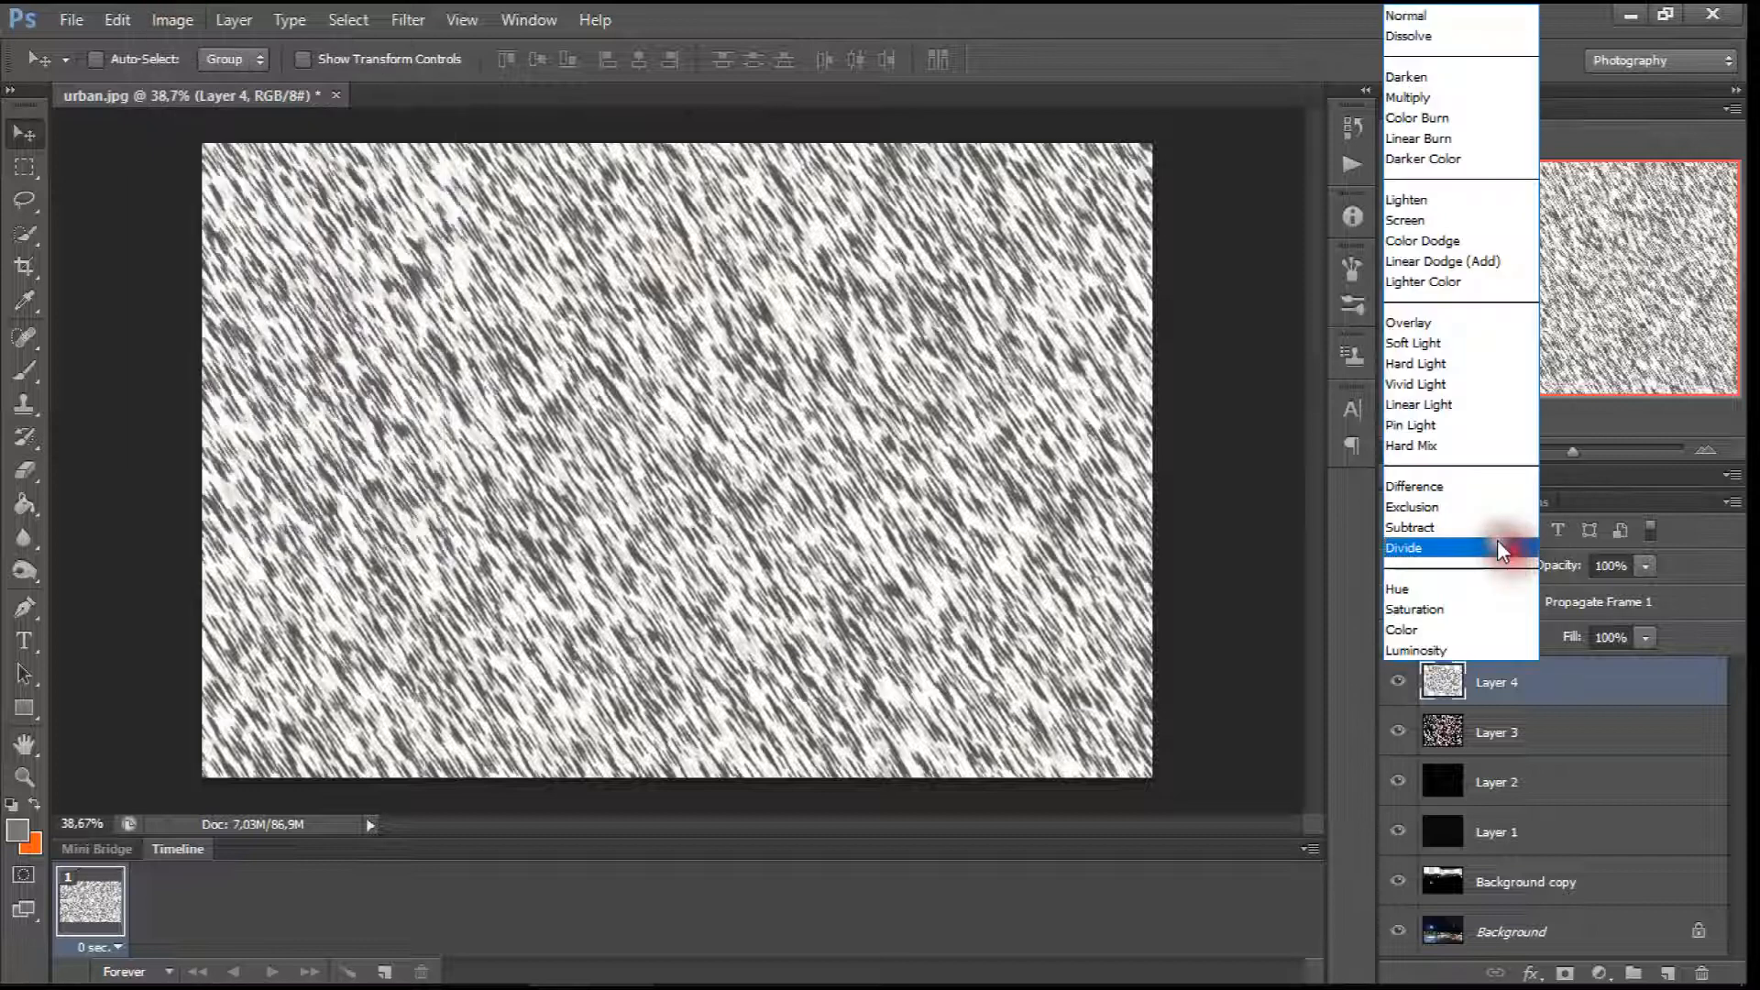
pyautogui.click(1427, 220)
# Step: Increase the rotated streak layer's contrast with Levels, setting the black input to 127
pyautogui.click(172, 19)
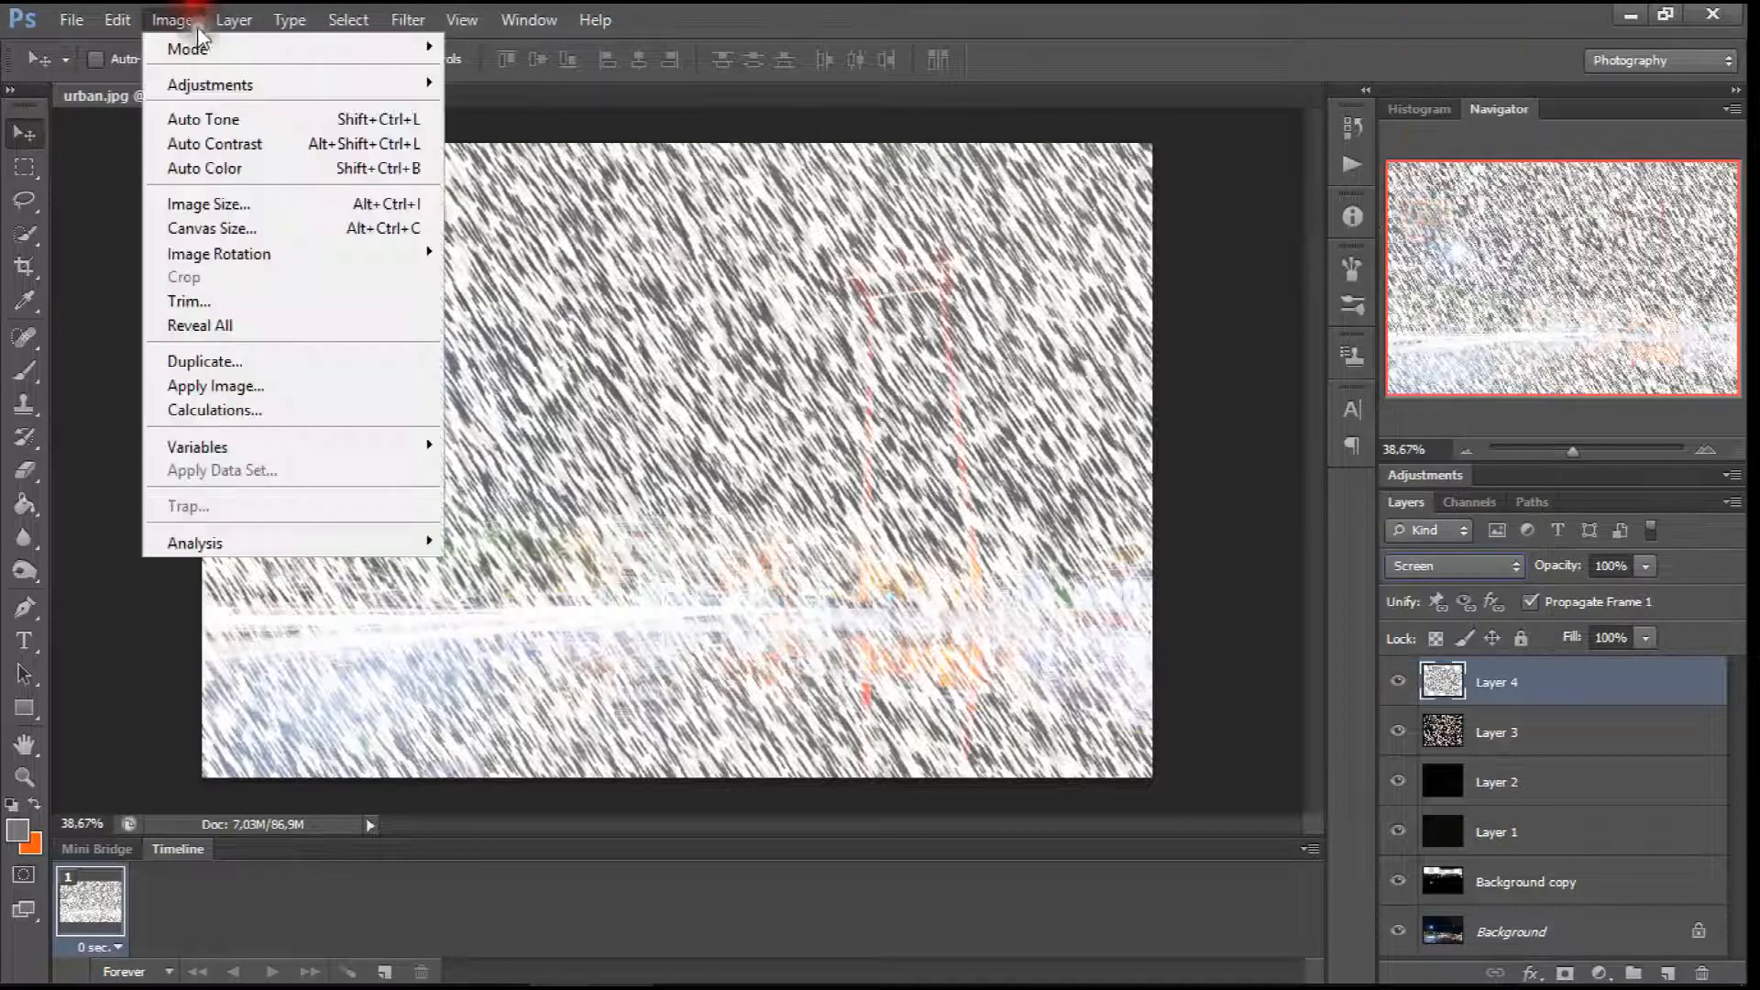
pyautogui.moveTo(210, 85)
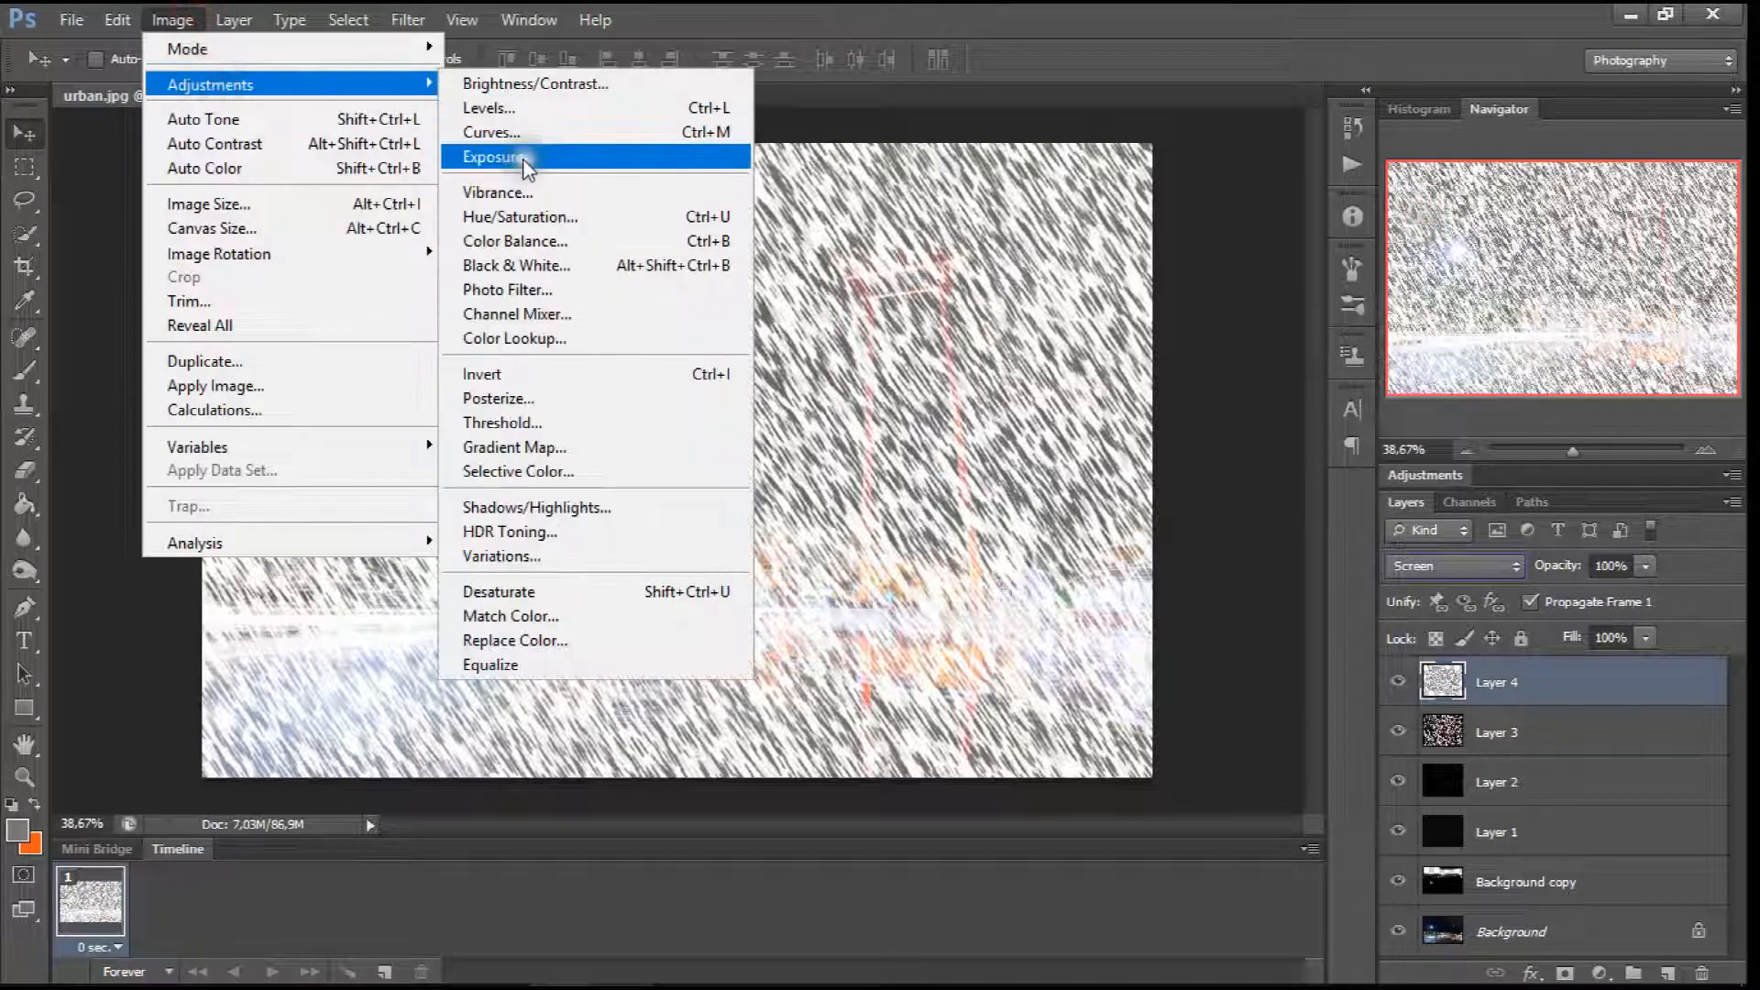
pyautogui.click(515, 107)
pyautogui.moveTo(1215, 498); pyautogui.dragTo(1362, 517)
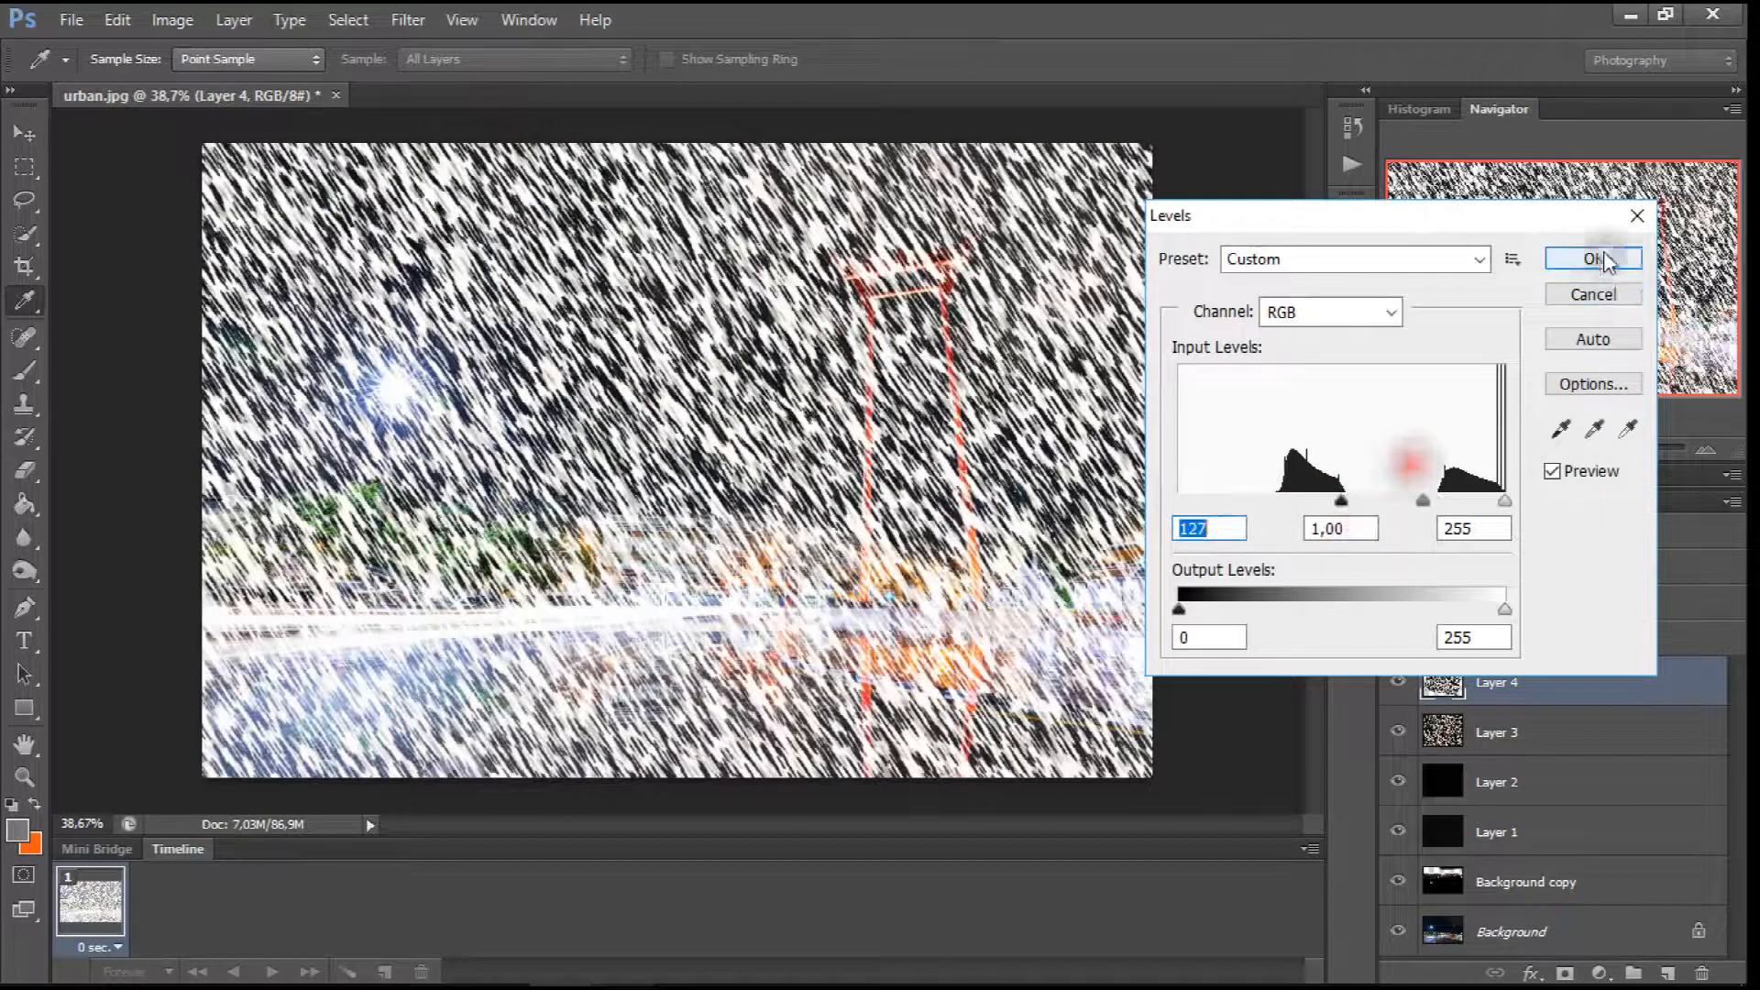
pyautogui.click(1593, 258)
# Step: Invert the rotated streak layer's colours and reduce its opacity to 14%
pyautogui.click(173, 19)
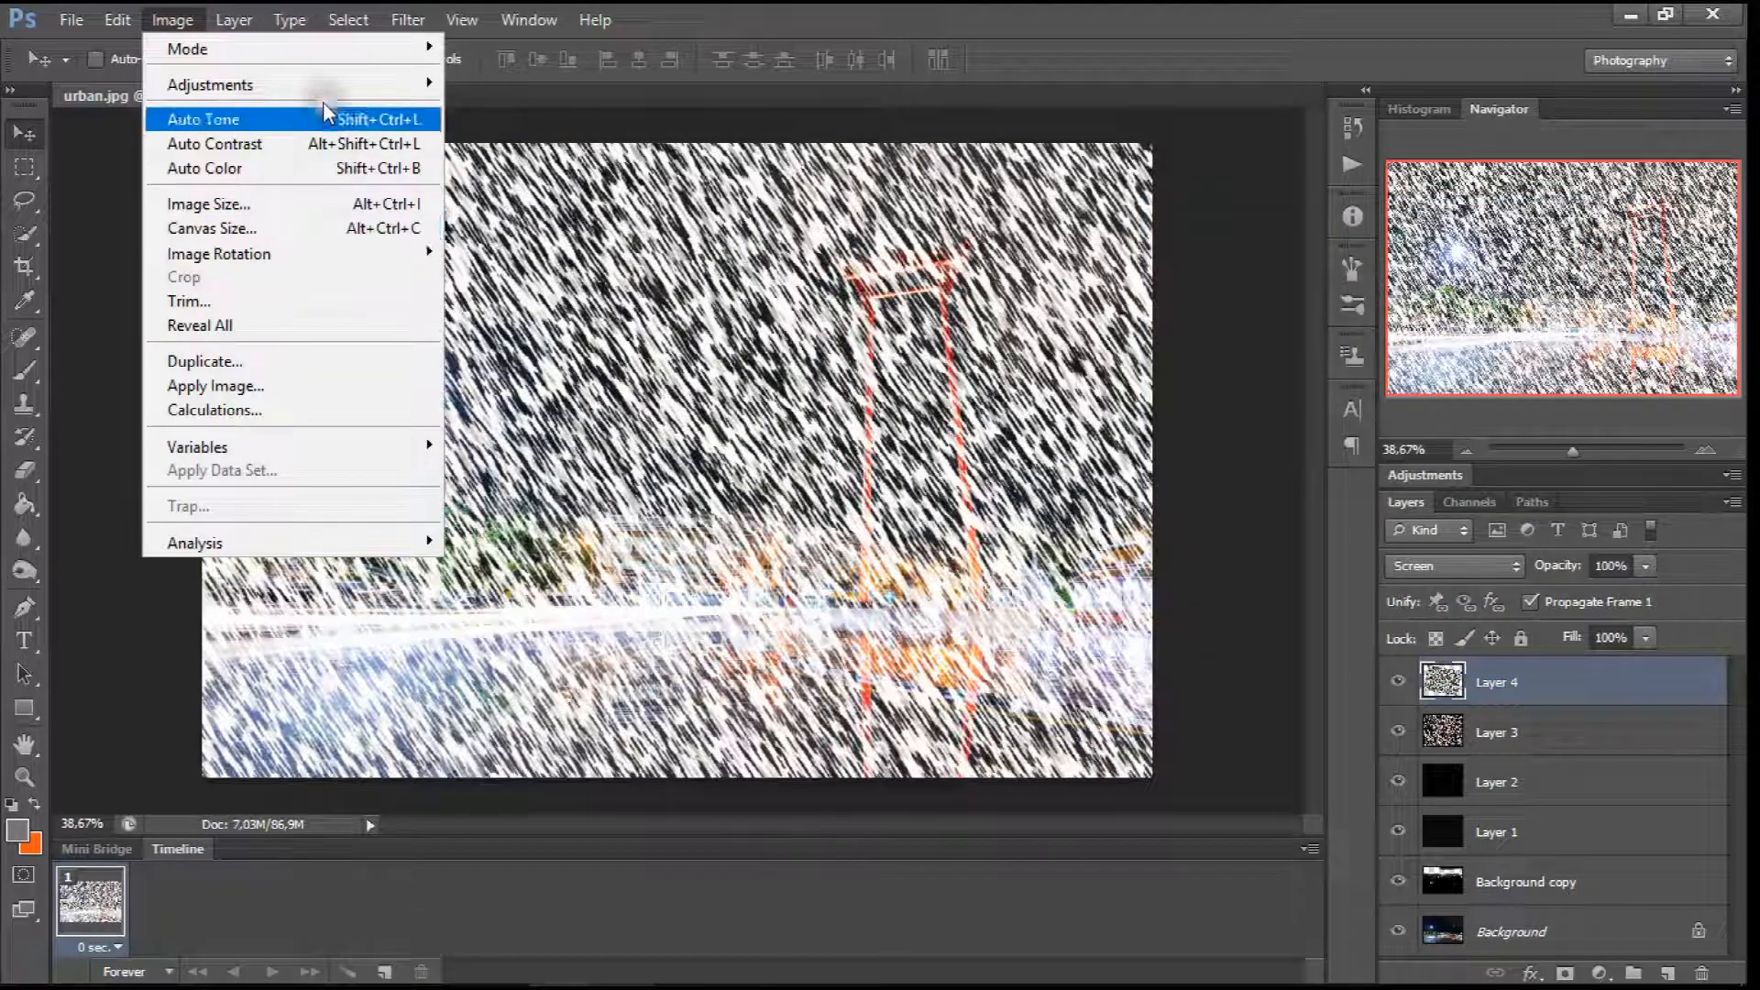
pyautogui.moveTo(366, 85)
pyautogui.click(664, 374)
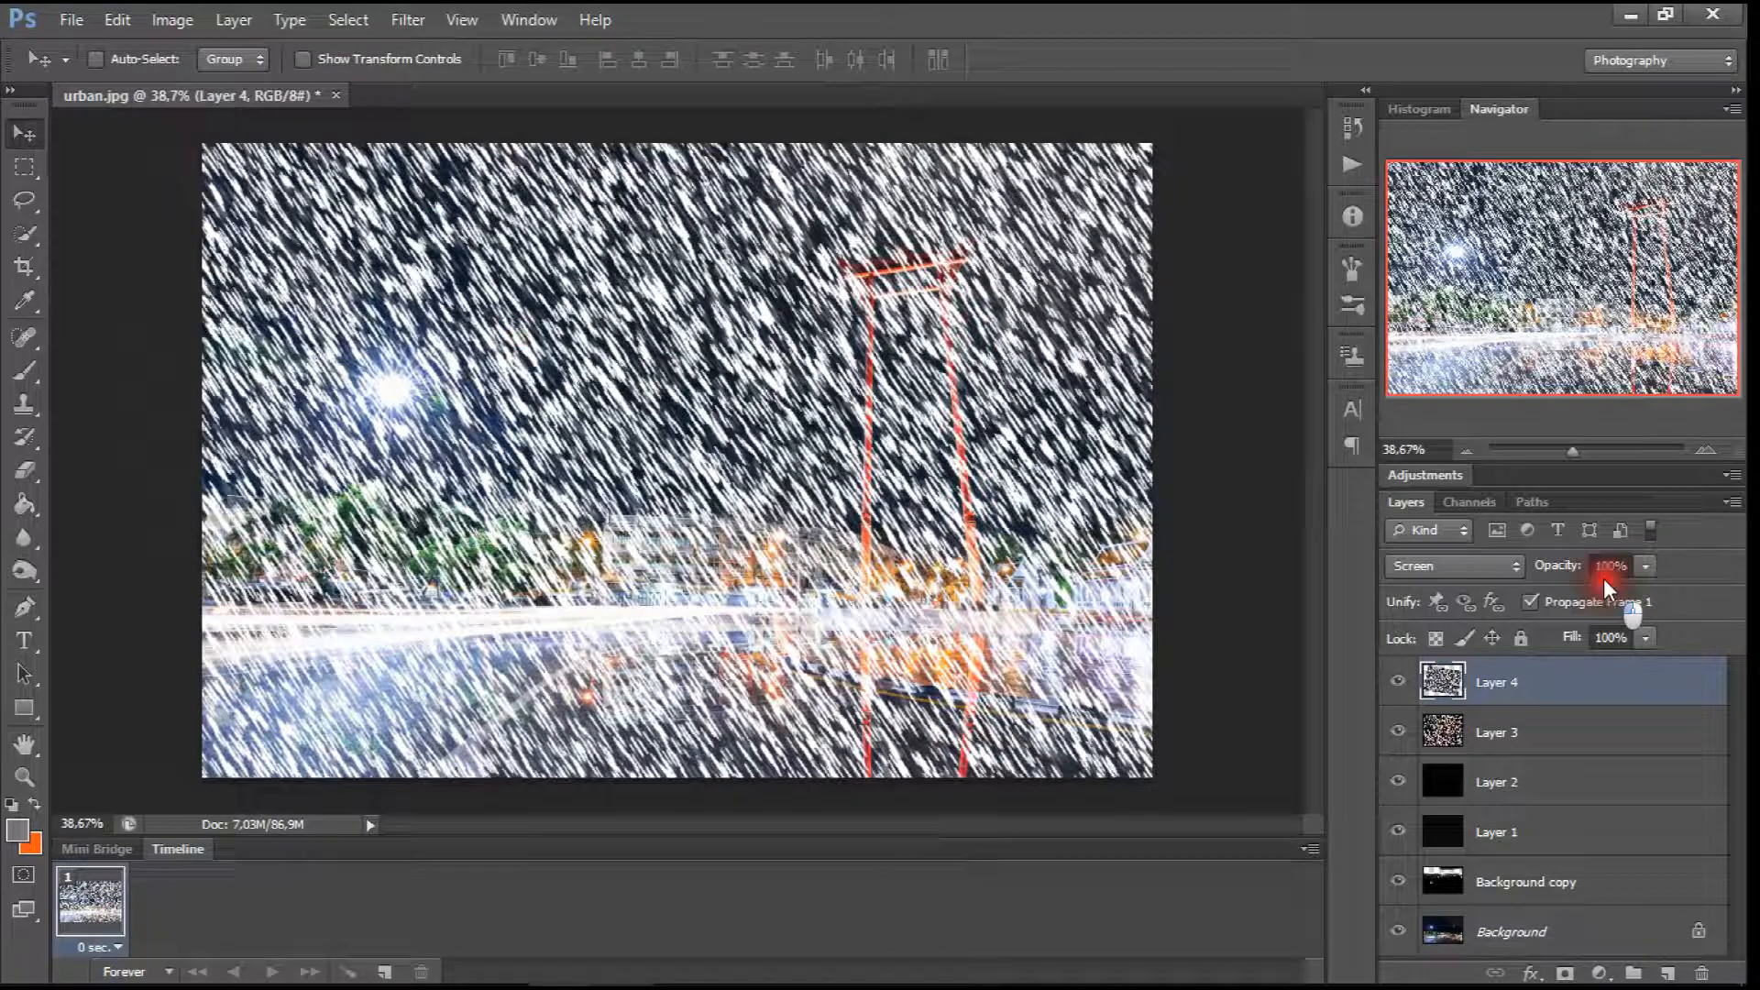
pyautogui.moveTo(1560, 587); pyautogui.dragTo(1541, 591)
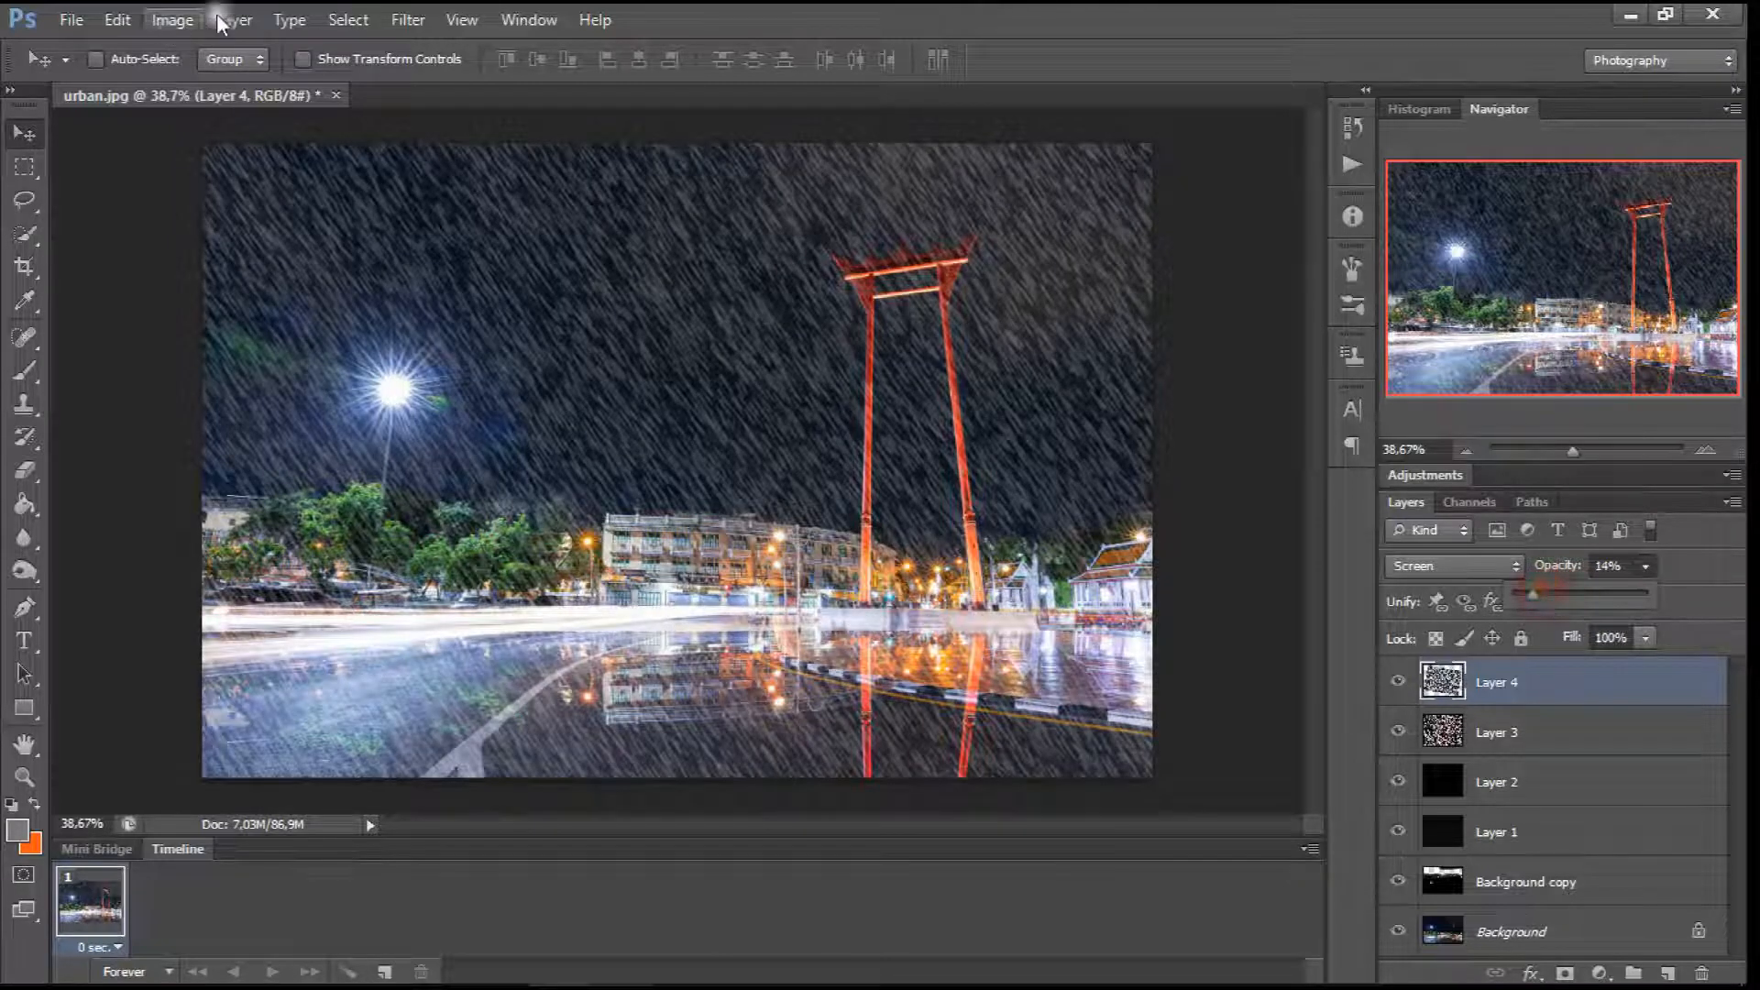
# Step: Soften the top streak layer into an even haze with a very large-radius Gaussian Blur
pyautogui.click(407, 20)
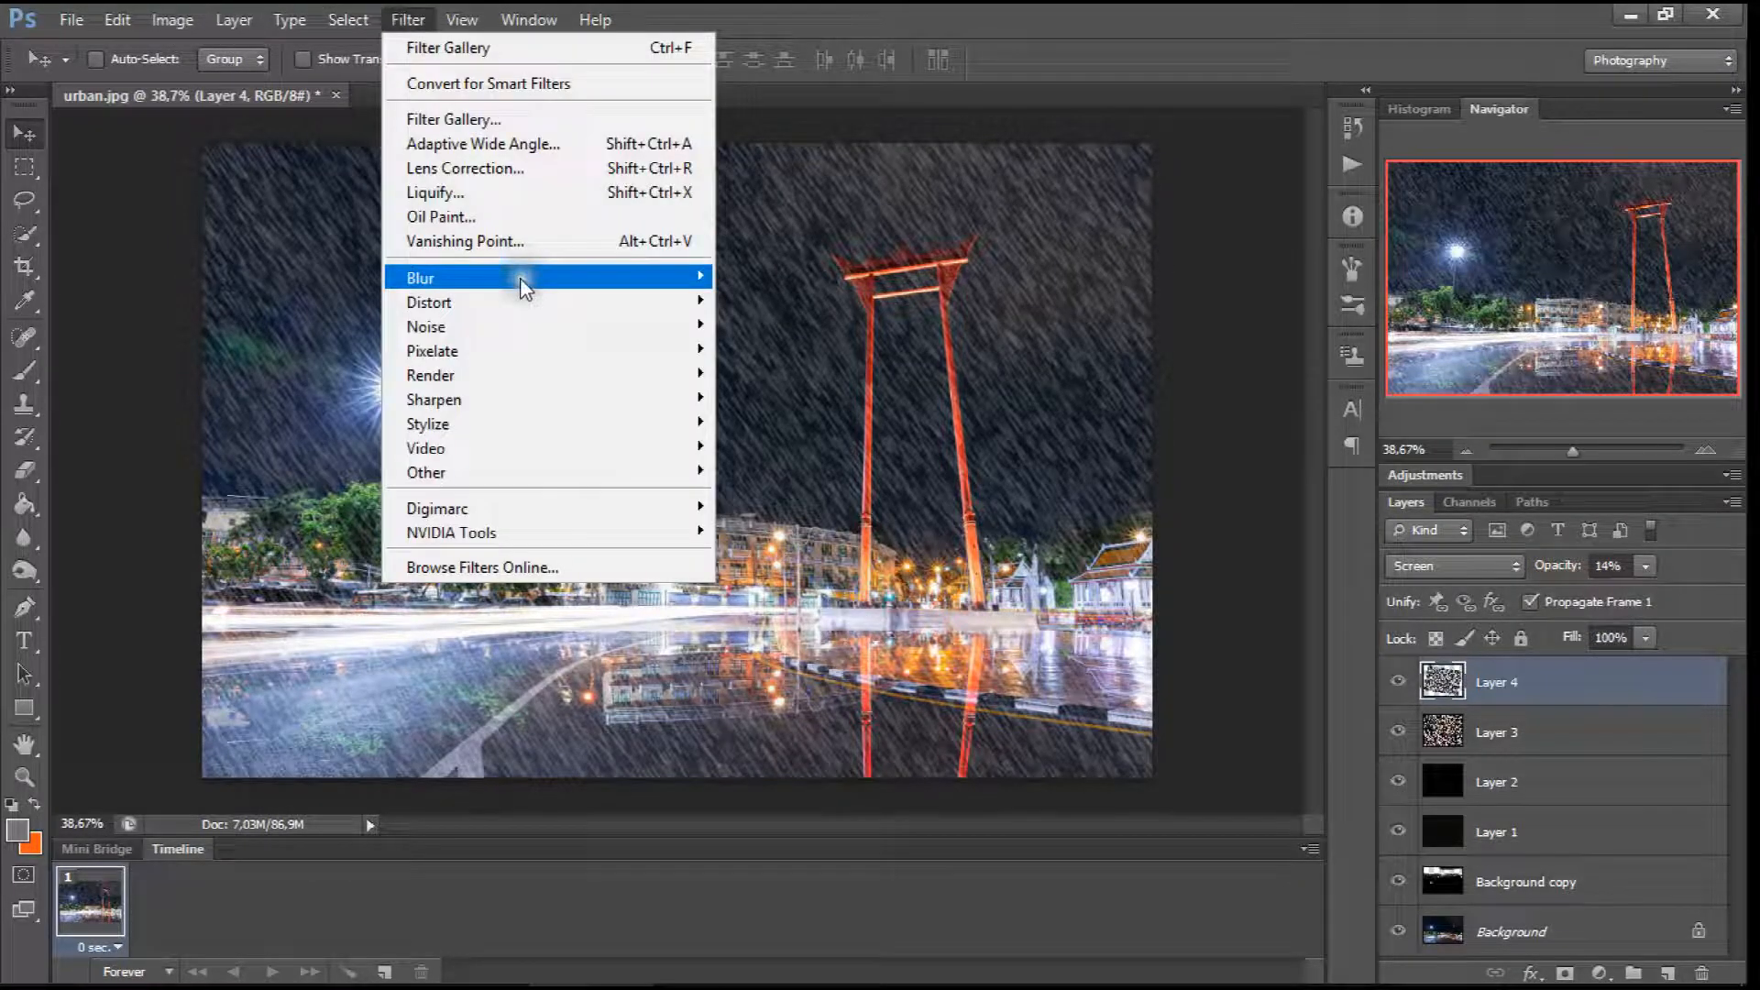
pyautogui.moveTo(522, 279)
pyautogui.click(834, 454)
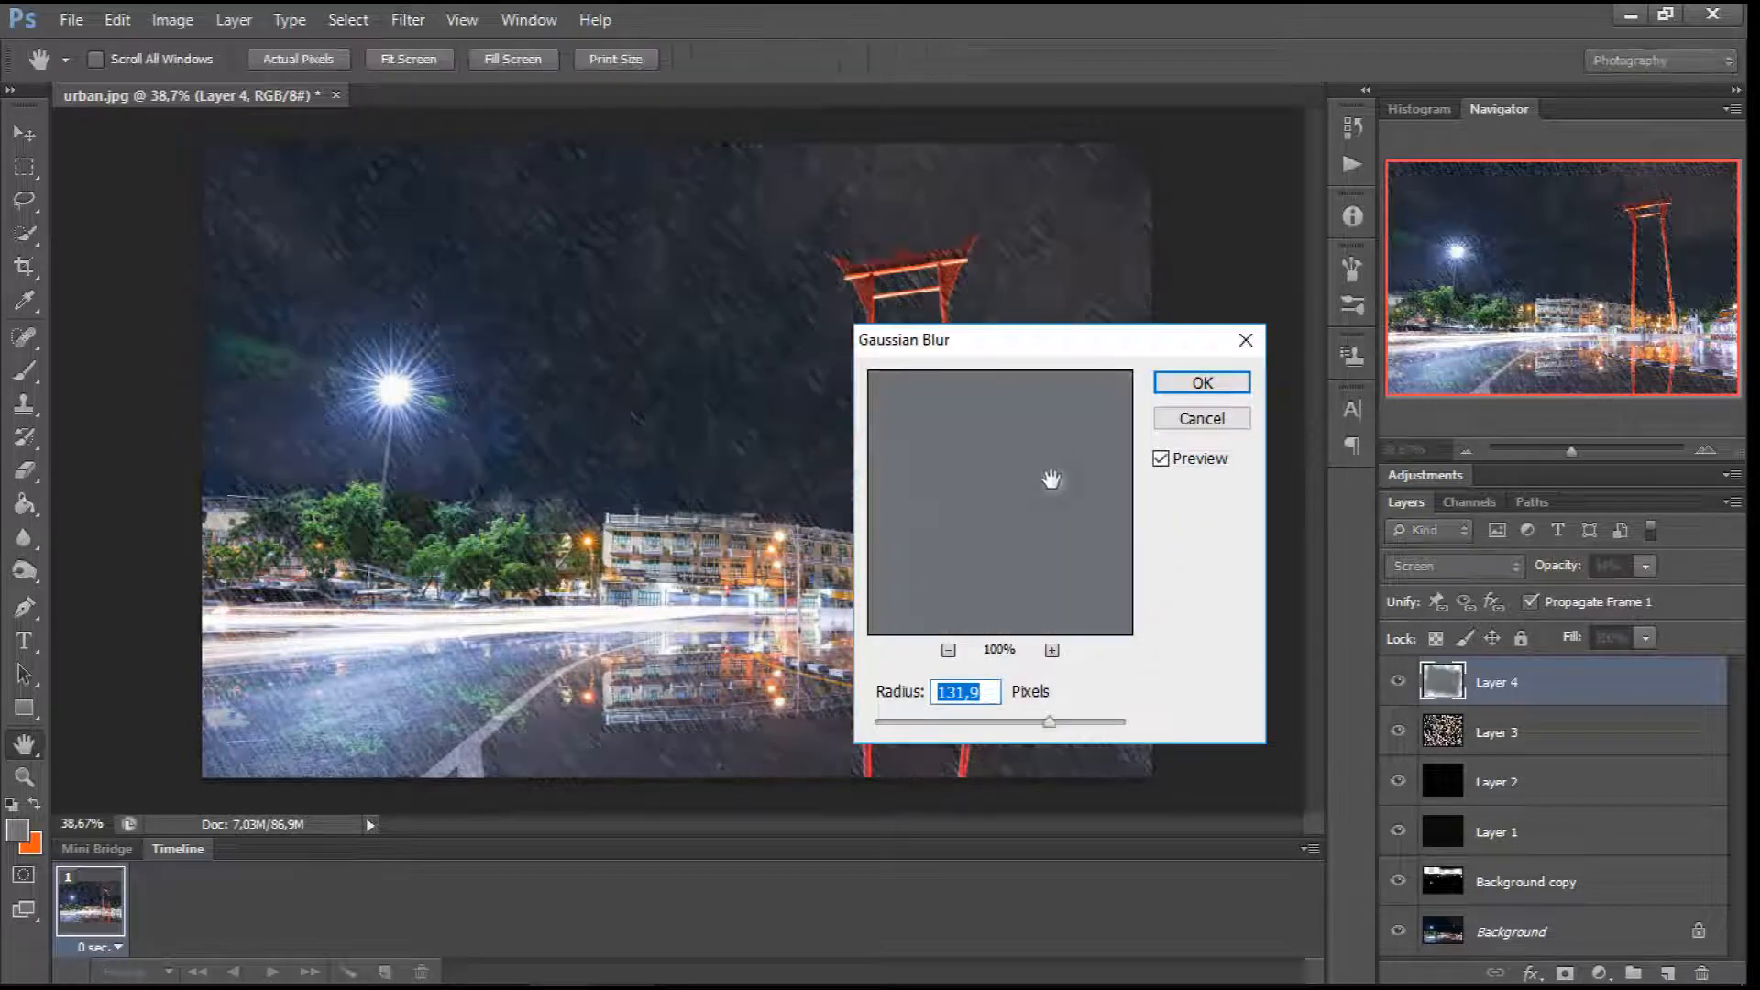
pyautogui.moveTo(1034, 722); pyautogui.dragTo(1096, 722)
pyautogui.click(1199, 381)
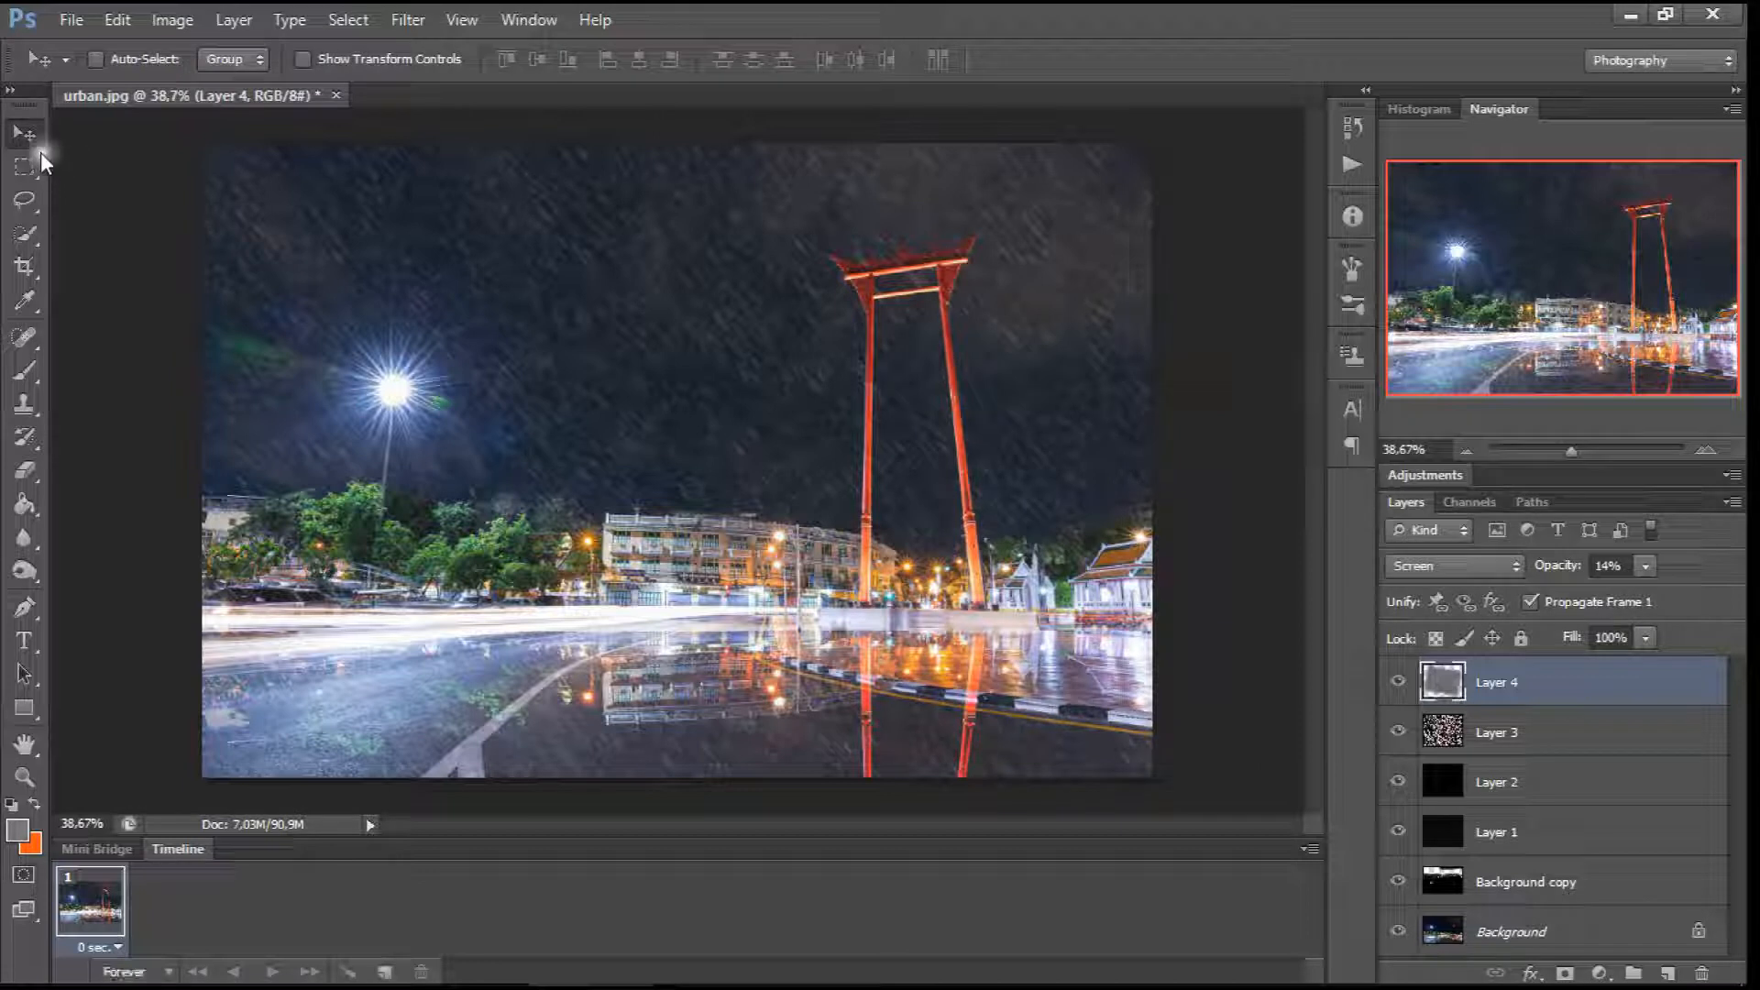